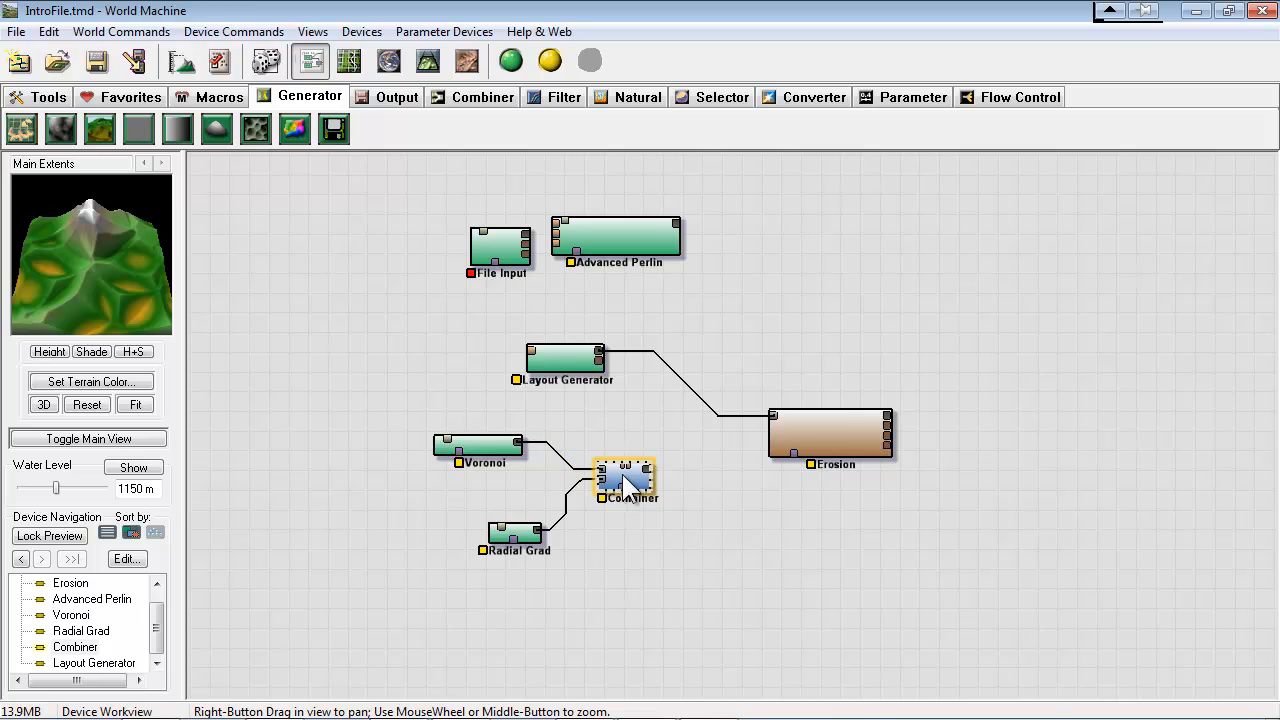
Delete the Combiner, Radial Grad, Layout Generator, File Input and Advanced Perlin devices, and move Voronoi up near the Erosion device
{"action": "left_click", "coordinate": [716, 413]}
{"action": "left_click", "coordinate": [535, 530]}
{"action": "key", "text": "Delete"}
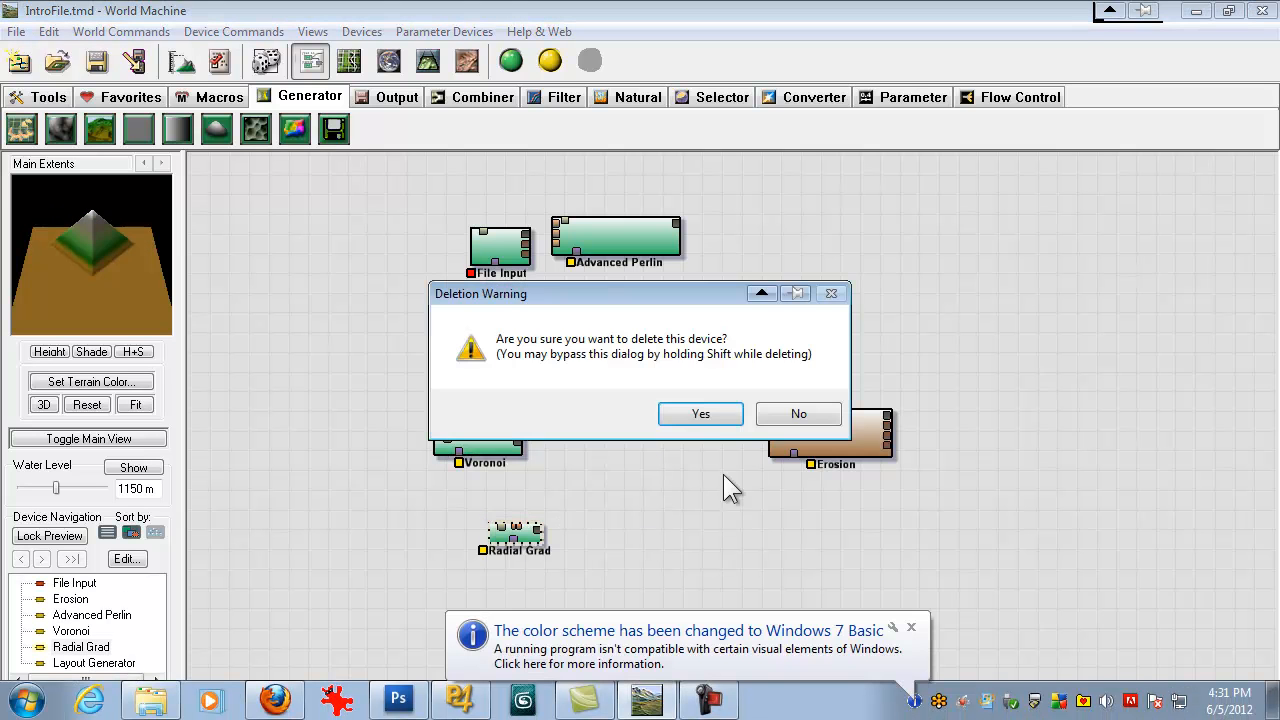
{"action": "left_click", "coordinate": [701, 414]}
{"action": "left_click", "coordinate": [545, 355]}
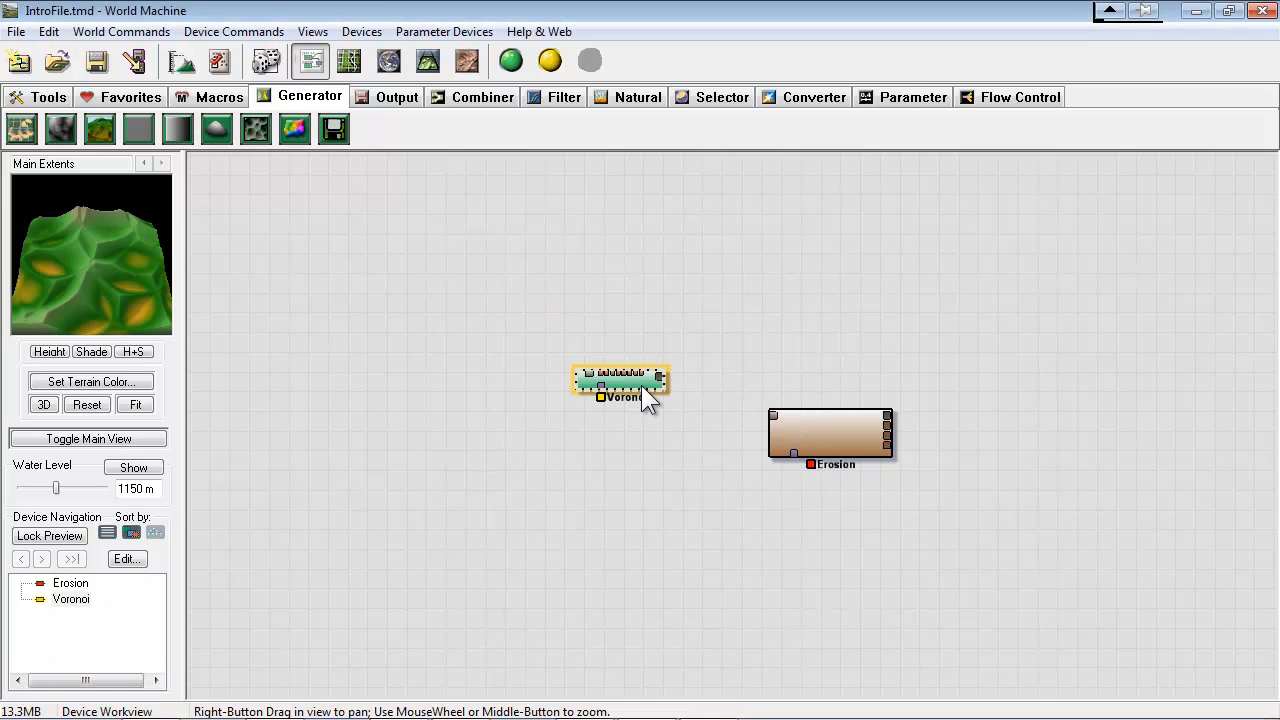
{"action": "mouse_move", "coordinate": [642, 387]}
{"action": "left_mouse_down"}
{"action": "mouse_move", "coordinate": [570, 389]}
{"action": "mouse_move", "coordinate": [631, 391]}
{"action": "left_mouse_up"}
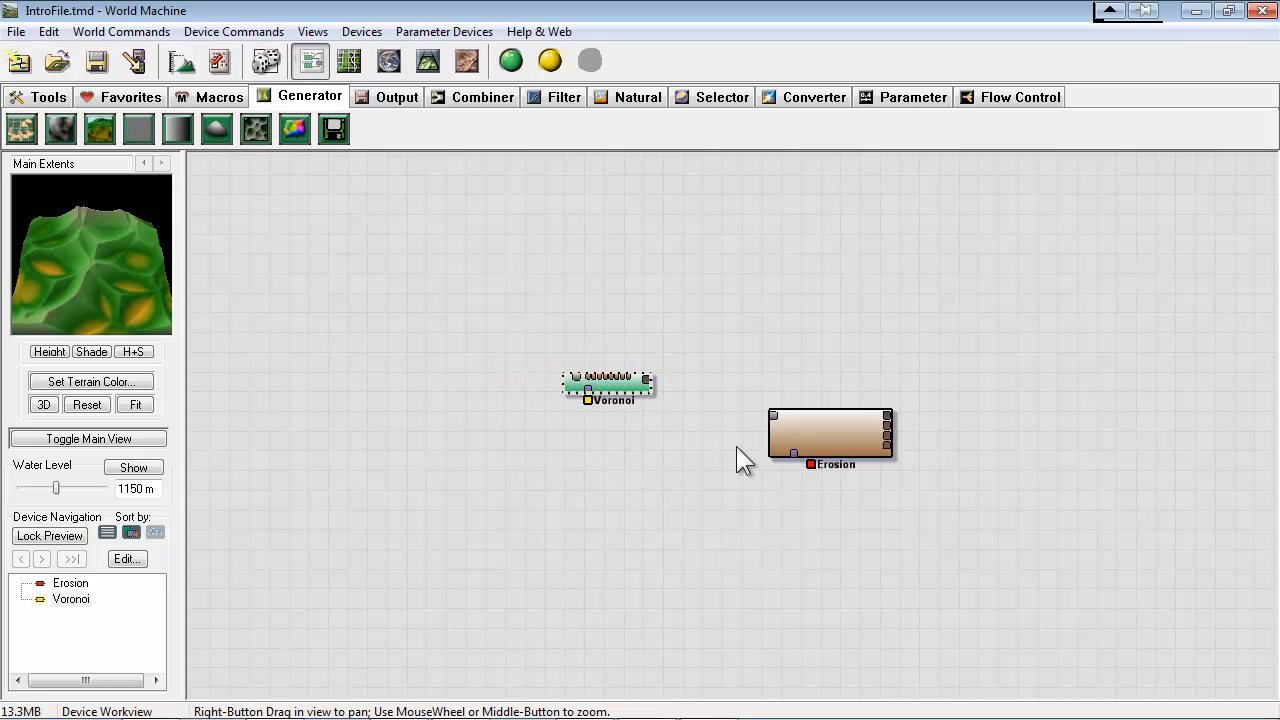
Place a new Layout Generator below Voronoi and wire its primary heightfield output into Voronoi's mask input
{"action": "left_click", "coordinate": [22, 129]}
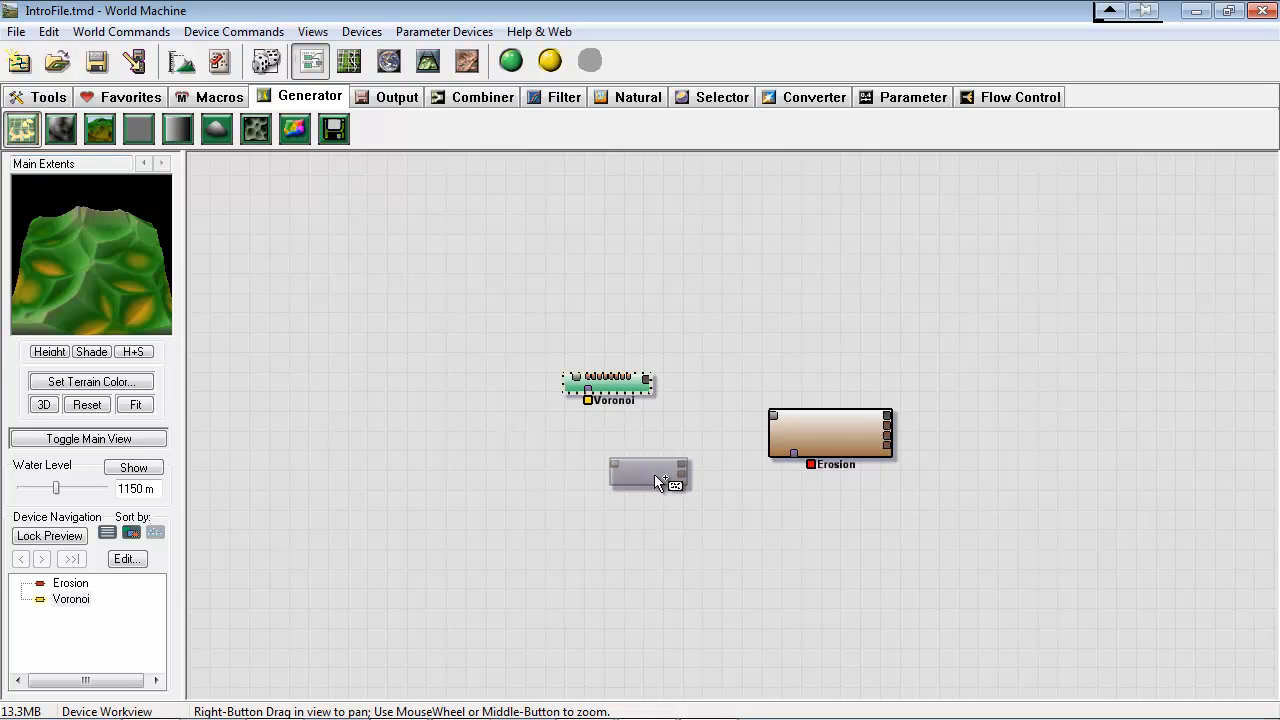
{"action": "left_click", "coordinate": [603, 465]}
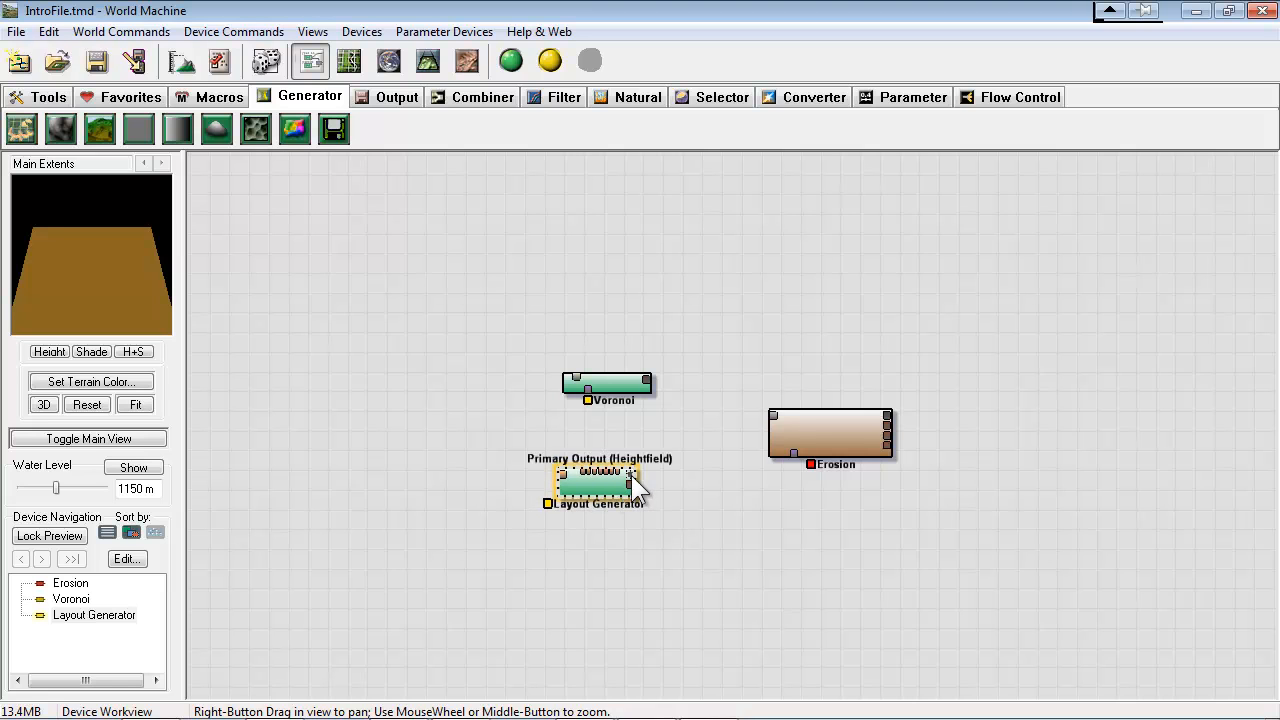
{"action": "left_click_drag", "start_coordinate": [631, 475], "coordinate": [594, 403]}
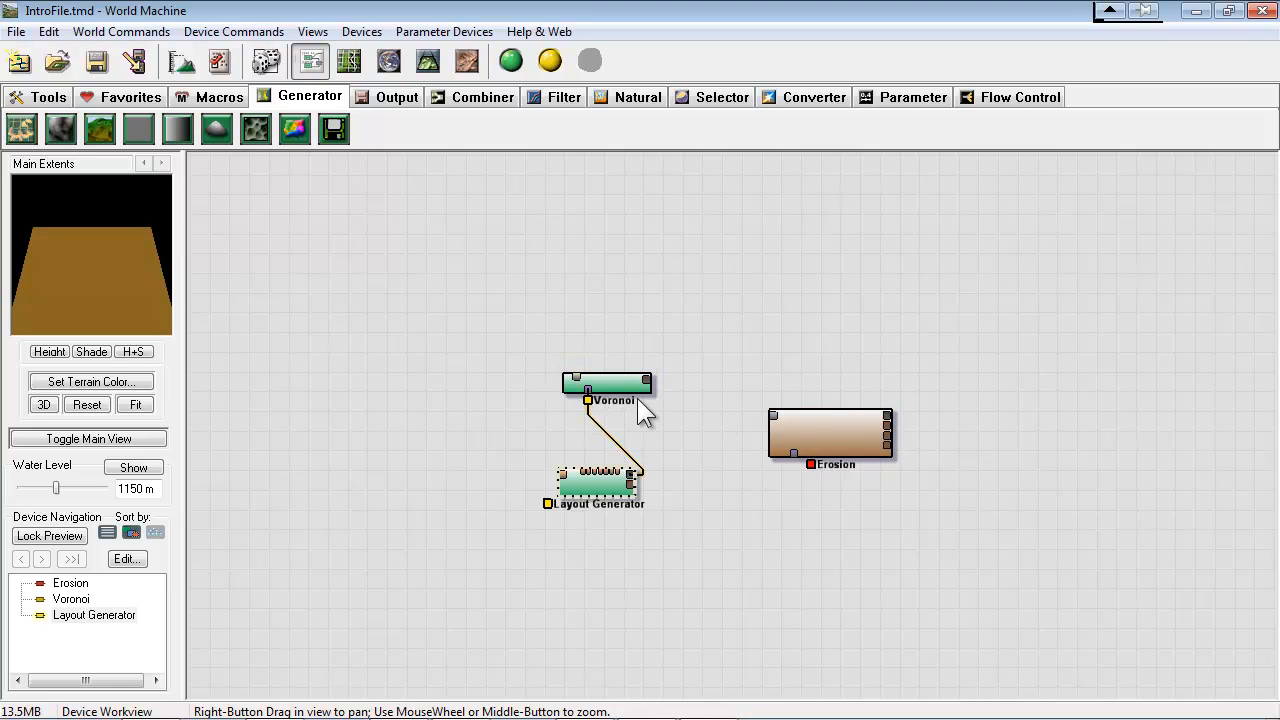
{"action": "left_click", "coordinate": [825, 437]}
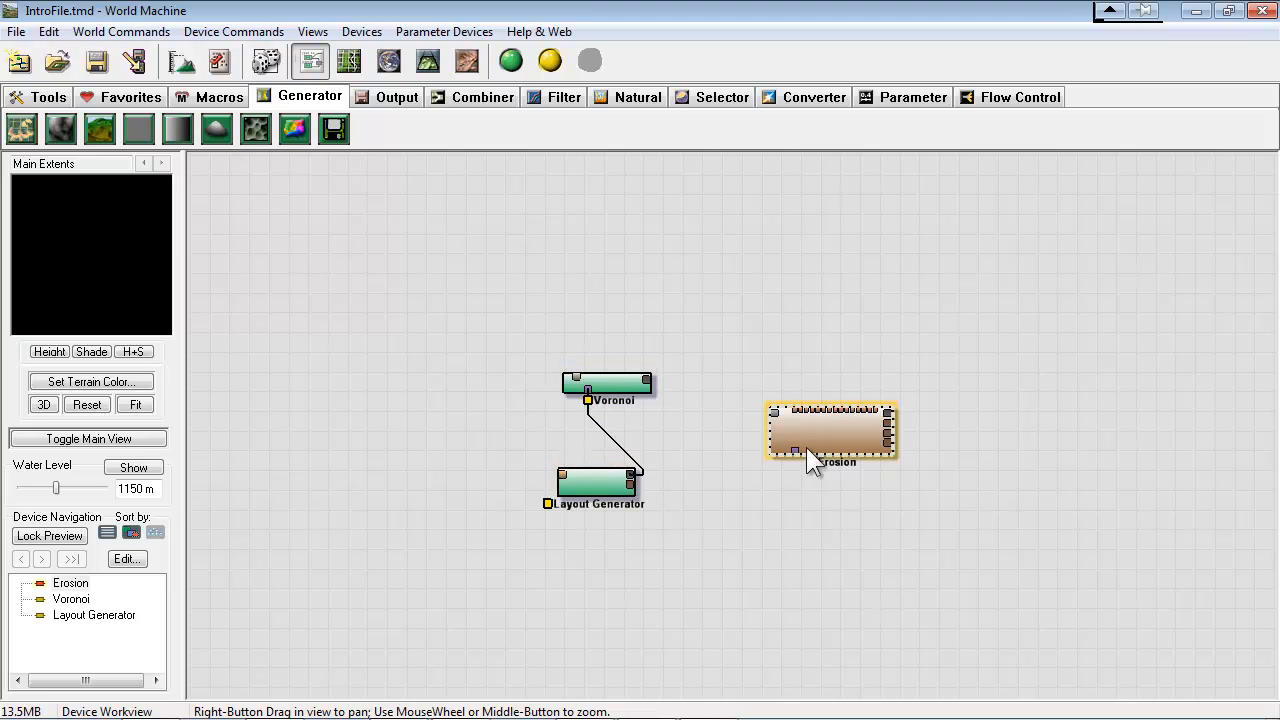
{"action": "left_click_drag", "start_coordinate": [822, 435], "coordinate": [832, 451]}
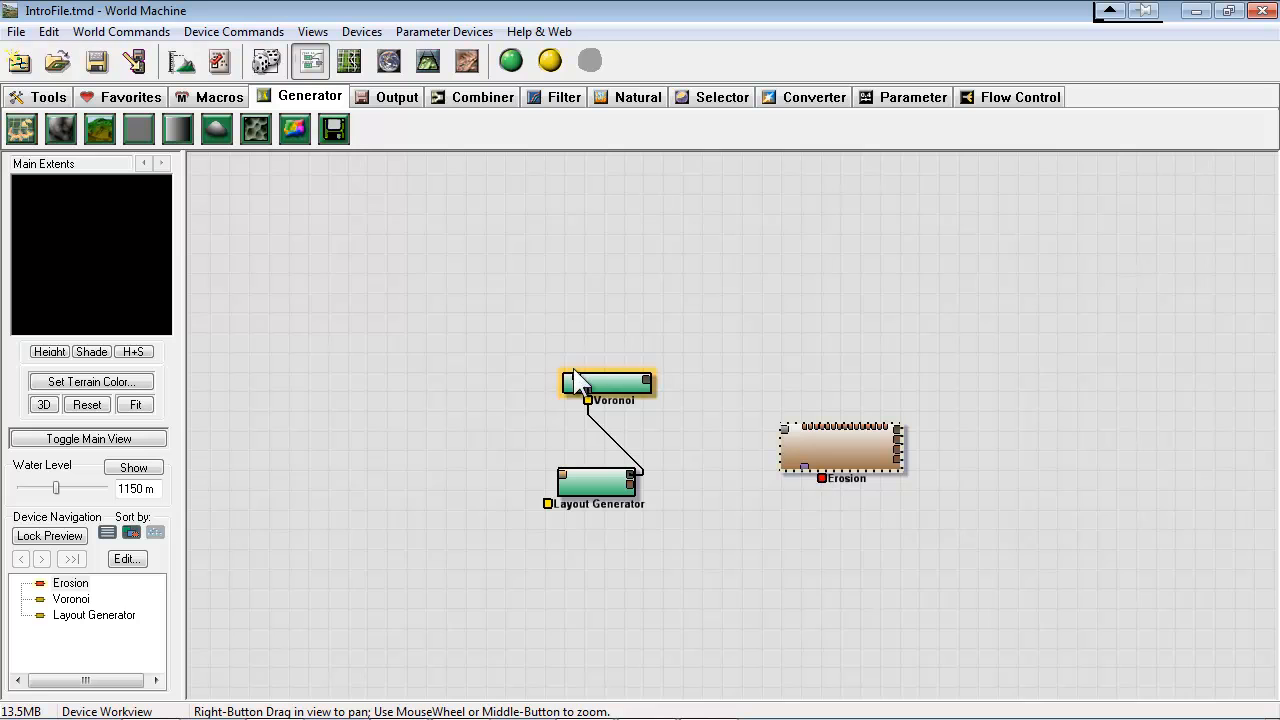
In the Layout Generator's layout view, draw a jagged Lines shape running all the way around the edge of the render extent
{"action": "right_click_drag", "start_coordinate": [622, 332], "coordinate": [642, 351]}
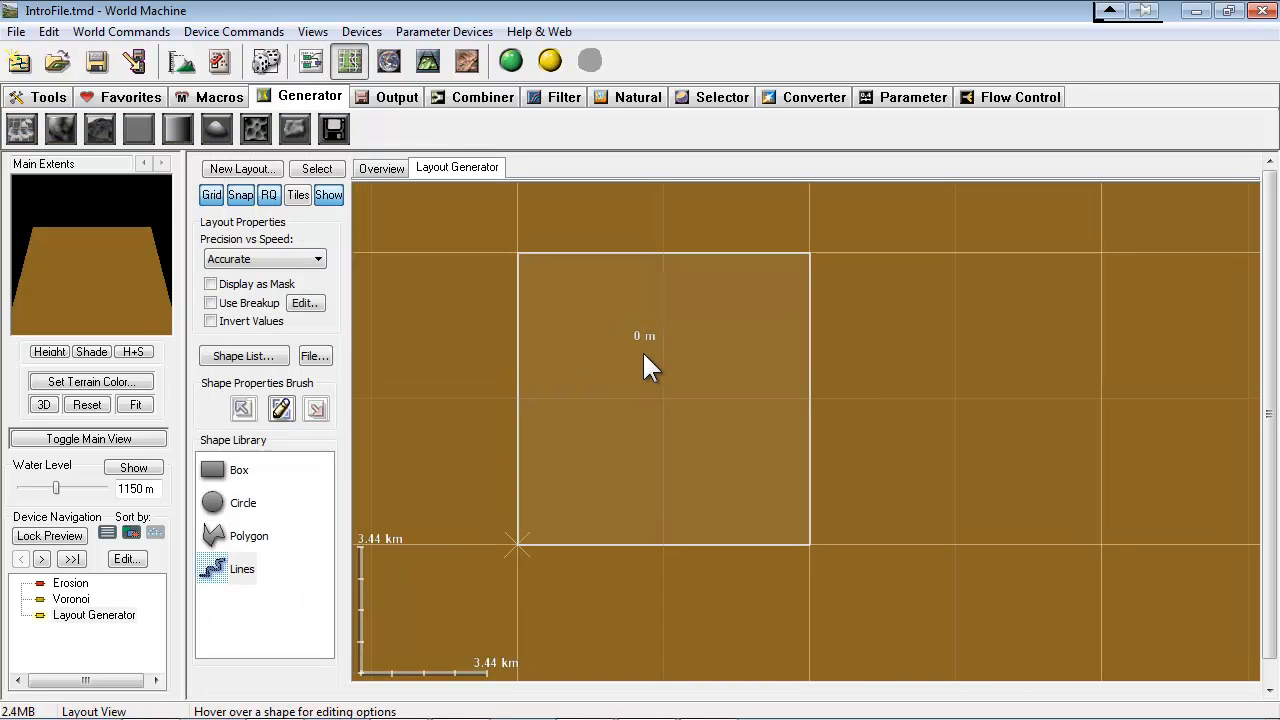
{"action": "middle_click_drag", "start_coordinate": [638, 364], "coordinate": [538, 472]}
{"action": "right_click_drag", "start_coordinate": [613, 446], "coordinate": [666, 481]}
{"action": "left_click", "coordinate": [241, 573]}
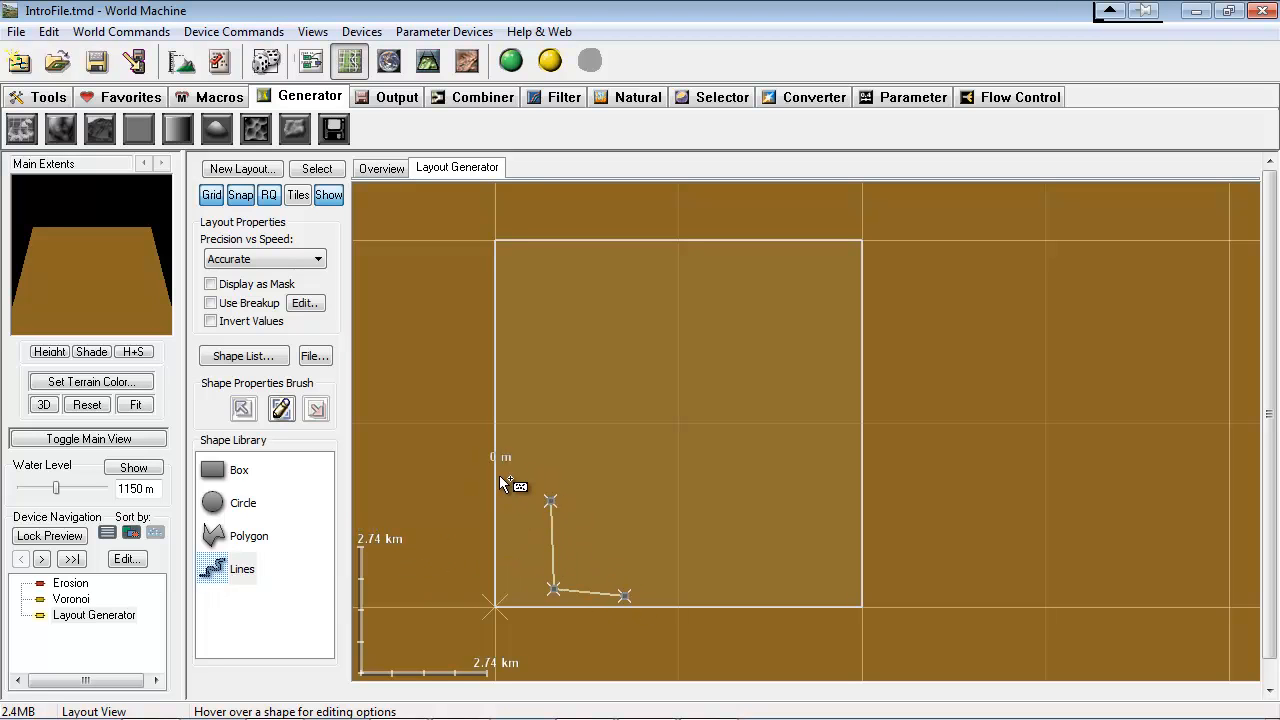
{"action": "left_click", "coordinate": [489, 447]}
{"action": "left_click", "coordinate": [495, 385]}
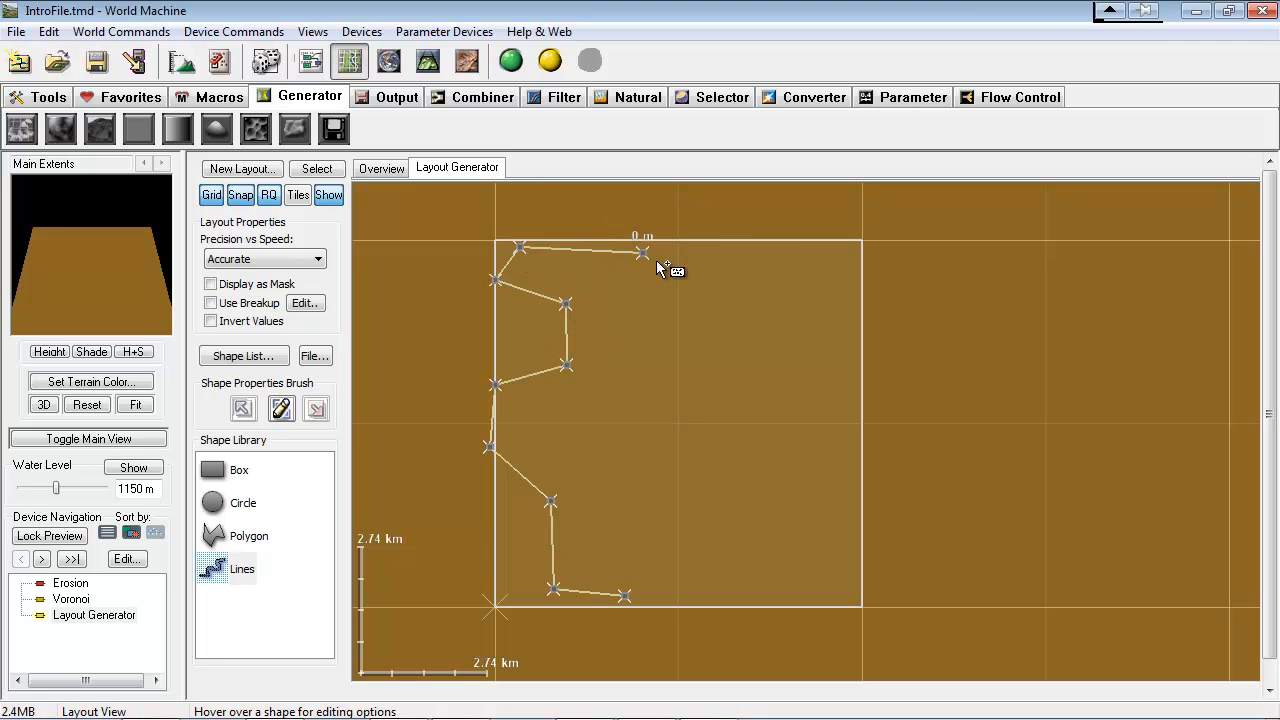
{"action": "left_click", "coordinate": [795, 298]}
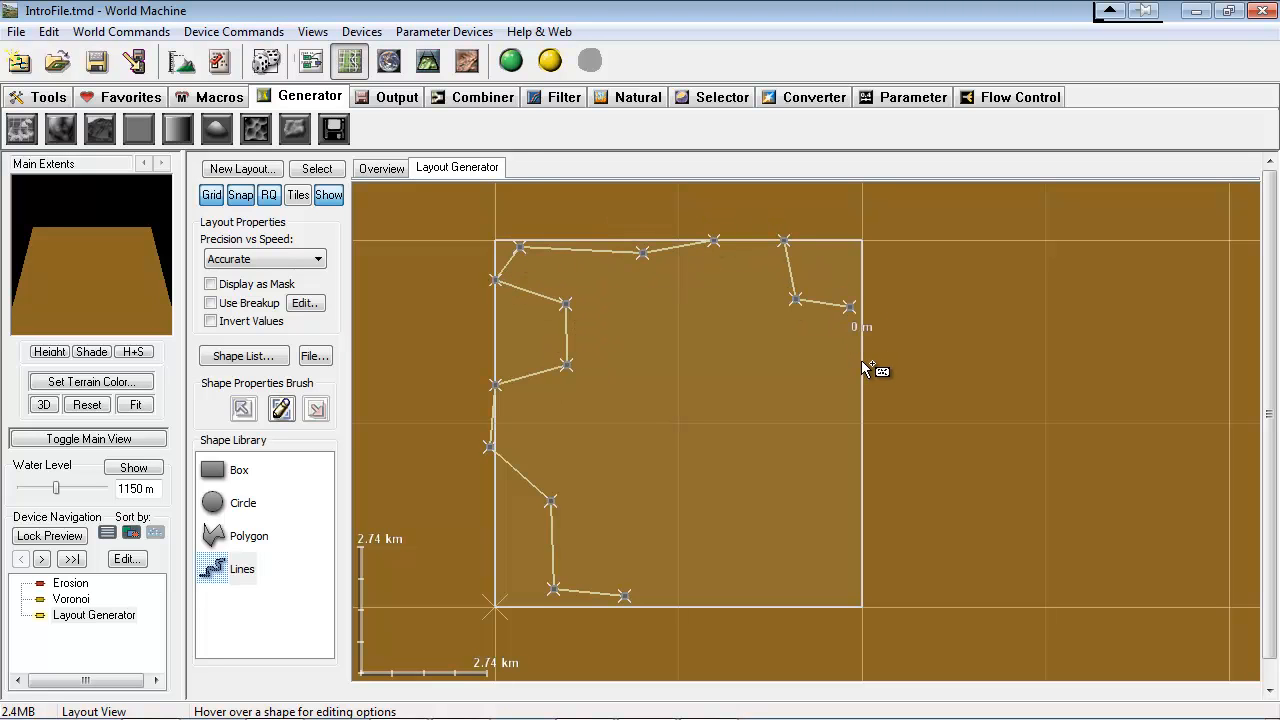
{"action": "left_click", "coordinate": [840, 577]}
{"action": "left_click", "coordinate": [836, 606]}
{"action": "left_click", "coordinate": [655, 575]}
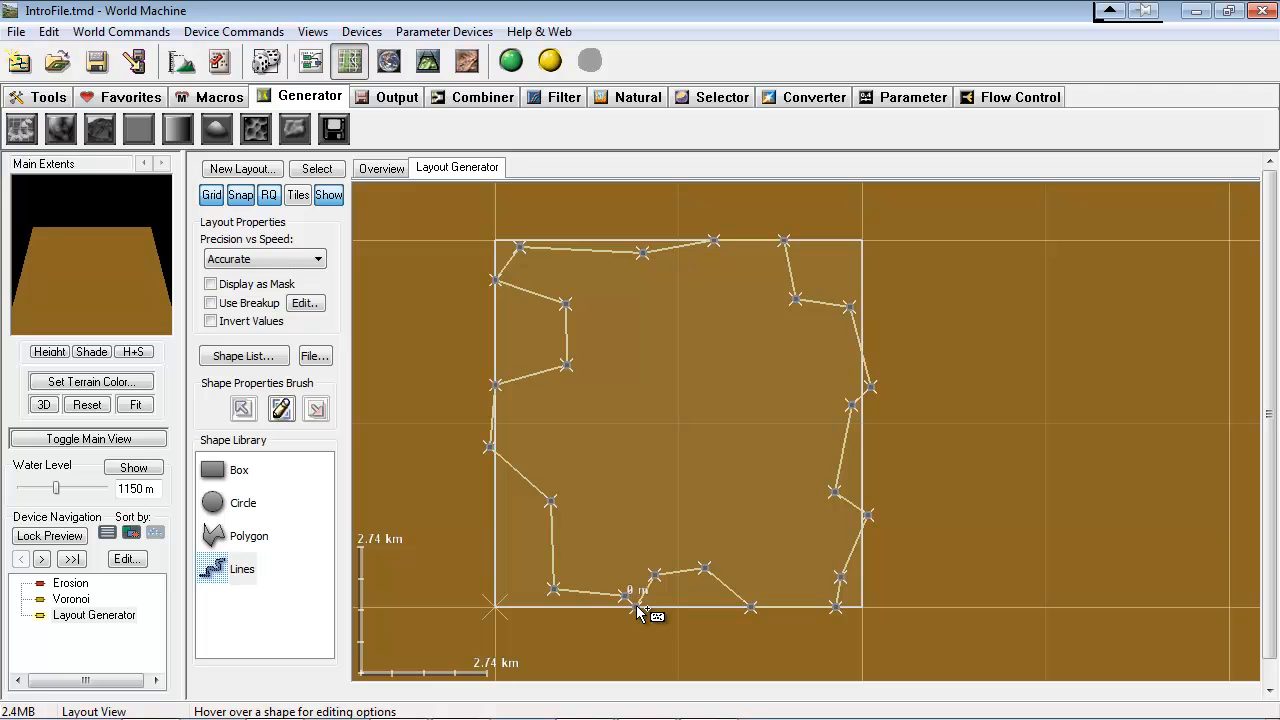
{"action": "left_click", "coordinate": [636, 606]}
{"action": "right_click", "coordinate": [651, 590]}
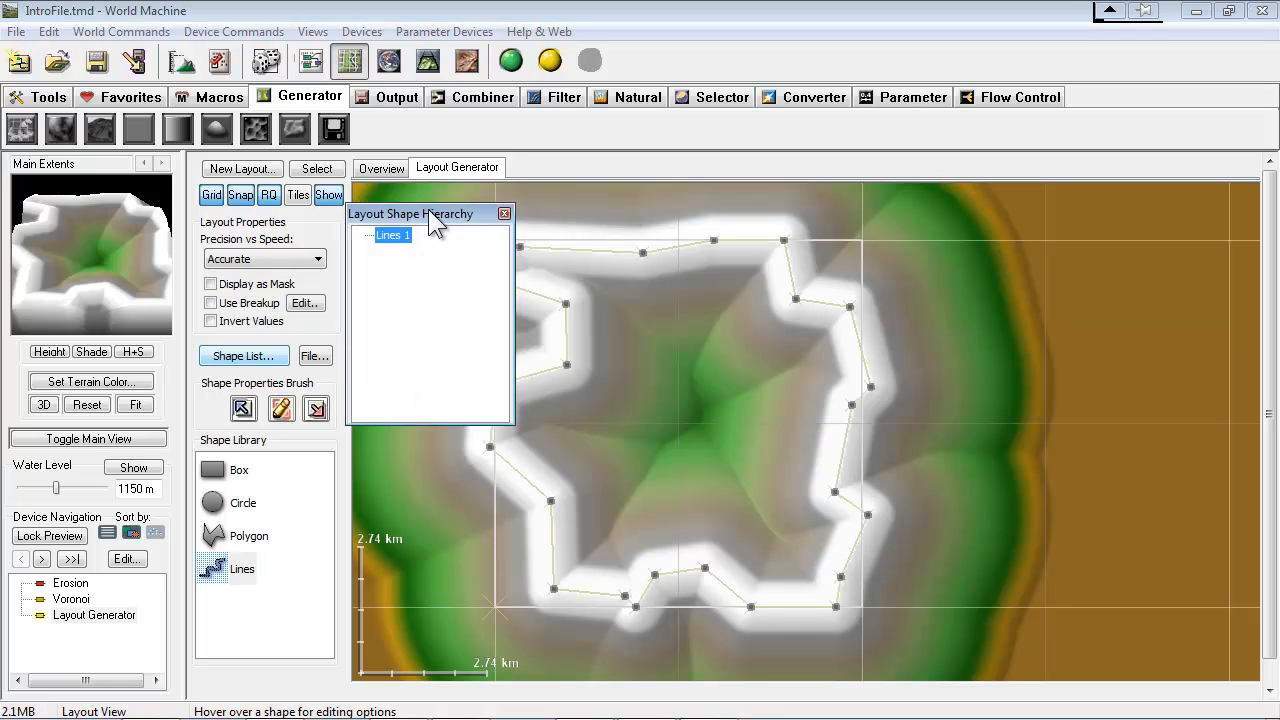
Edit the Lines 1 shape's common properties, setting the falloff distance to 1.18 km and the falloff profile curve strength to 56%
{"action": "left_click_drag", "start_coordinate": [428, 214], "coordinate": [1130, 206]}
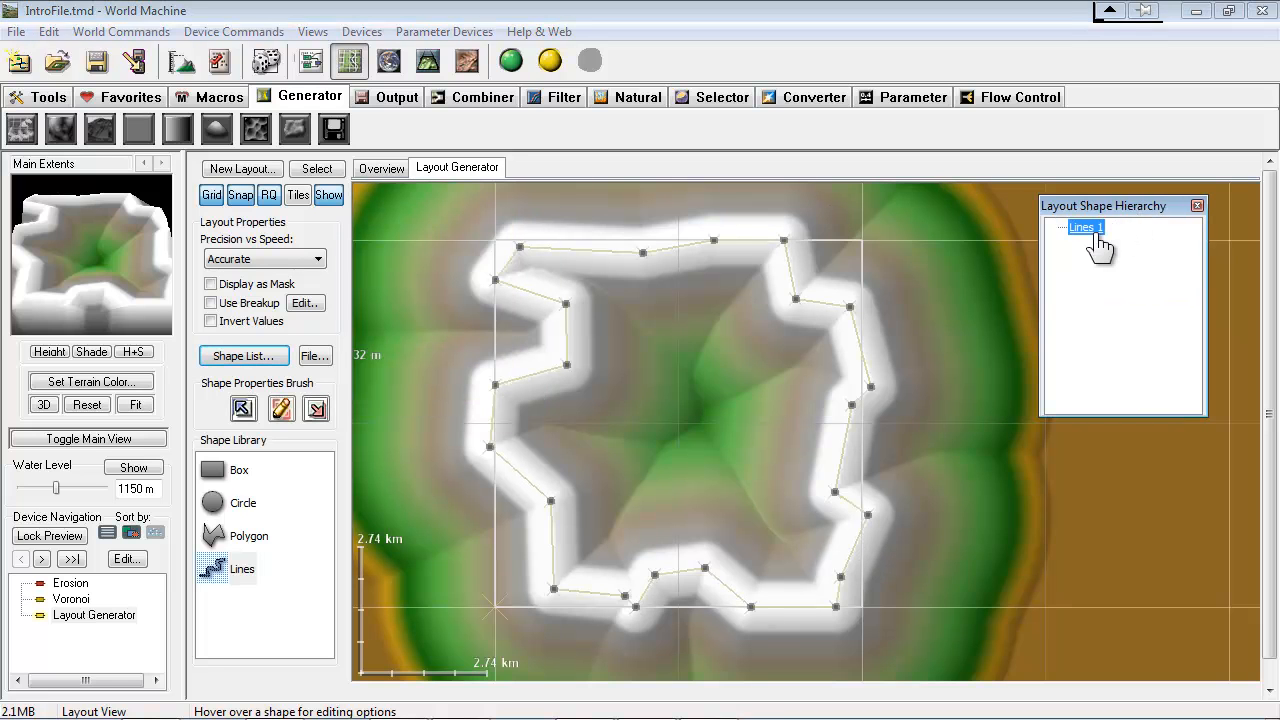
{"action": "left_click", "coordinate": [281, 409]}
{"action": "left_click_drag", "start_coordinate": [477, 209], "coordinate": [1124, 209]}
{"action": "mouse_move", "coordinate": [1043, 356]}
{"action": "left_mouse_down"}
{"action": "mouse_move", "coordinate": [1049, 367]}
{"action": "mouse_move", "coordinate": [1037, 366]}
{"action": "left_mouse_up"}
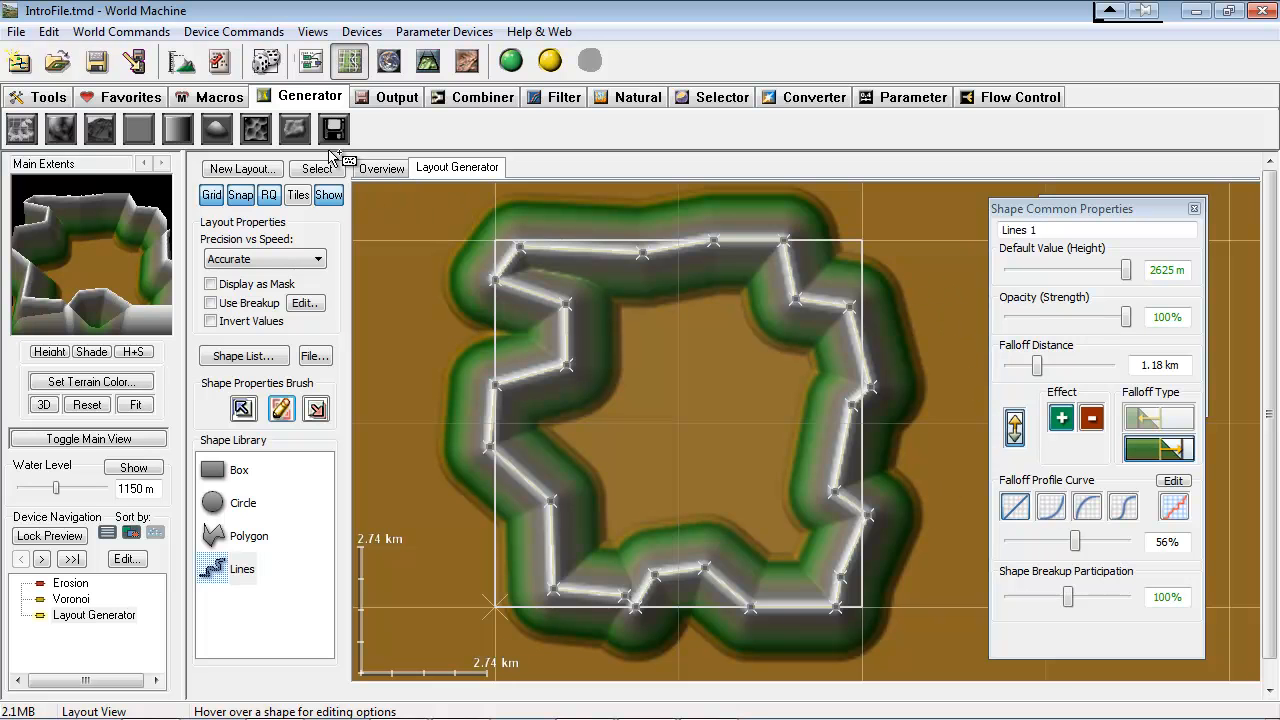
Preview the masked Voronoi terrain in the device network and shift the Layout Generator slightly further below Voronoi
{"action": "left_click", "coordinate": [310, 62]}
{"action": "left_click", "coordinate": [538, 378]}
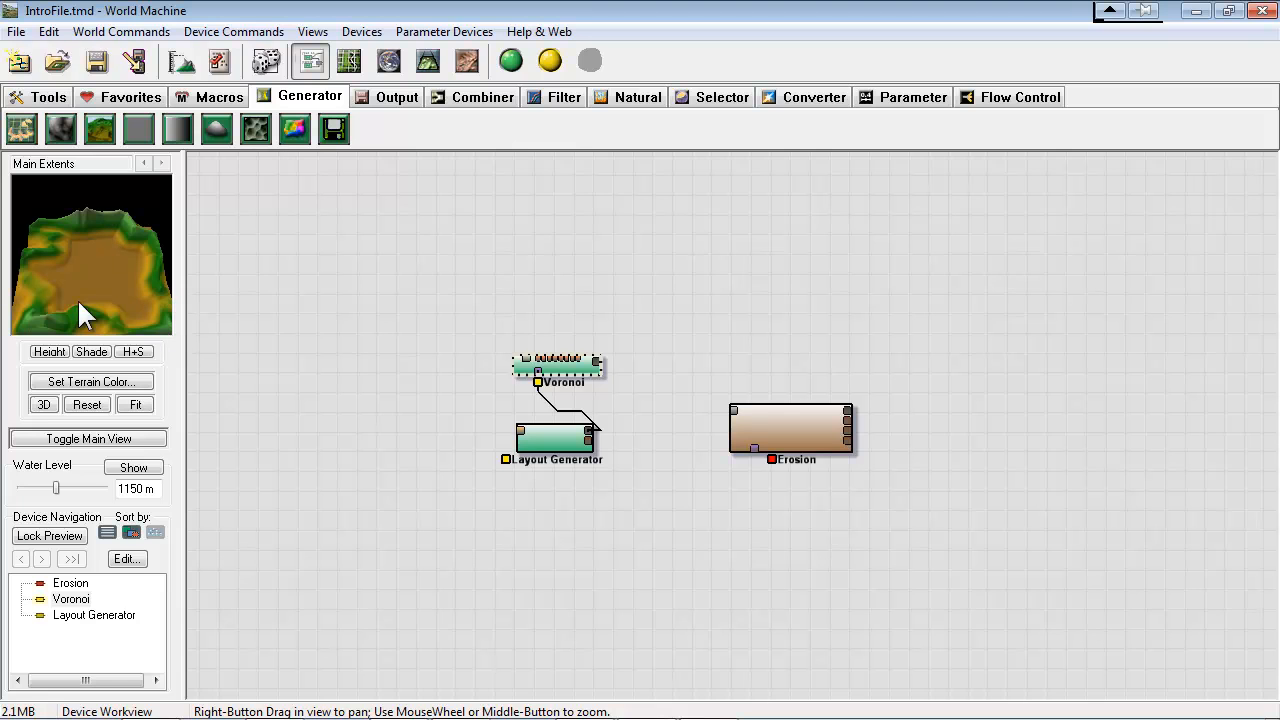
{"action": "left_click_drag", "start_coordinate": [551, 432], "coordinate": [548, 457]}
Reopen the Layout Generator's layout and draw an irregular Polygon shape over the western and central part of the render extent
{"action": "double_click", "coordinate": [557, 460]}
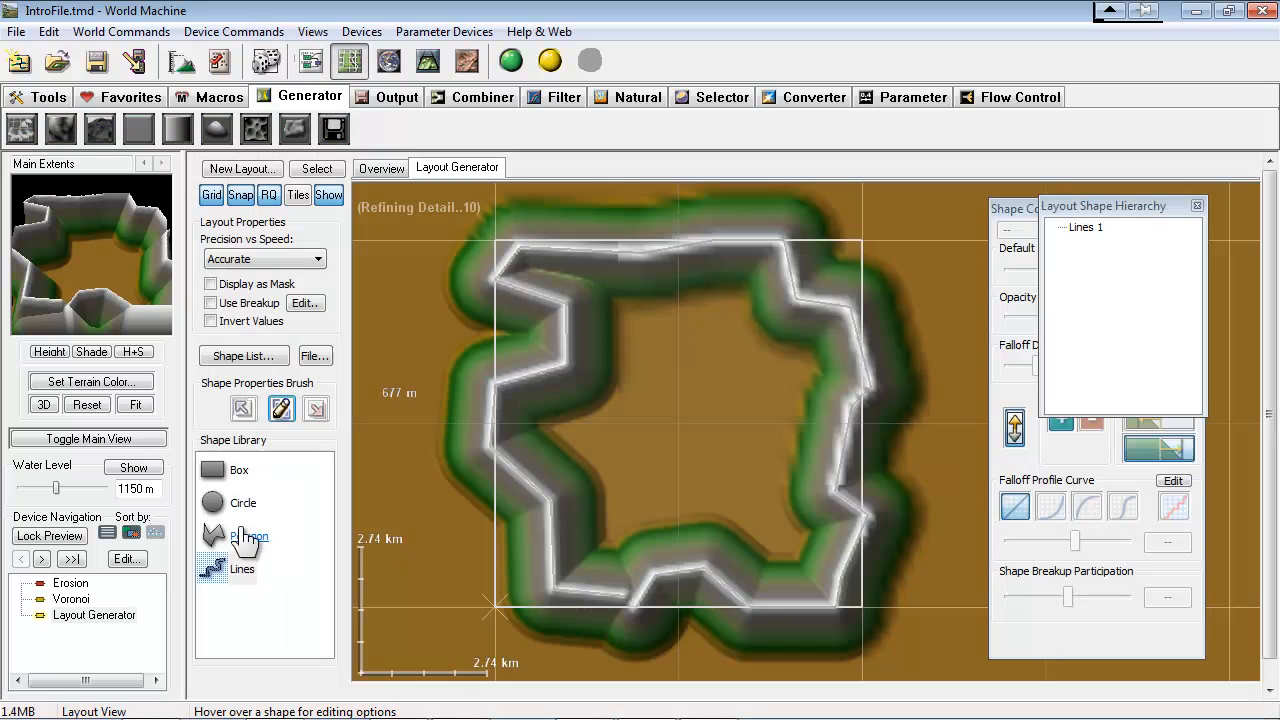
{"action": "left_click", "coordinate": [214, 536]}
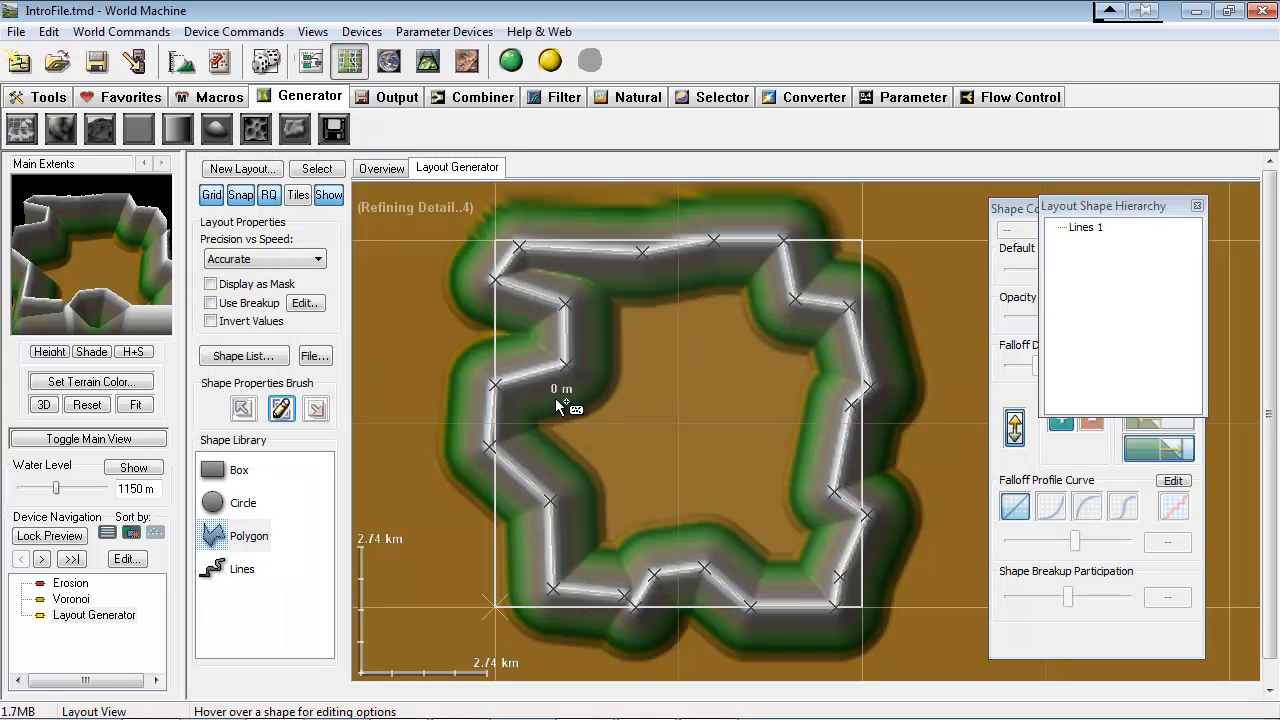
{"action": "left_click", "coordinate": [503, 333]}
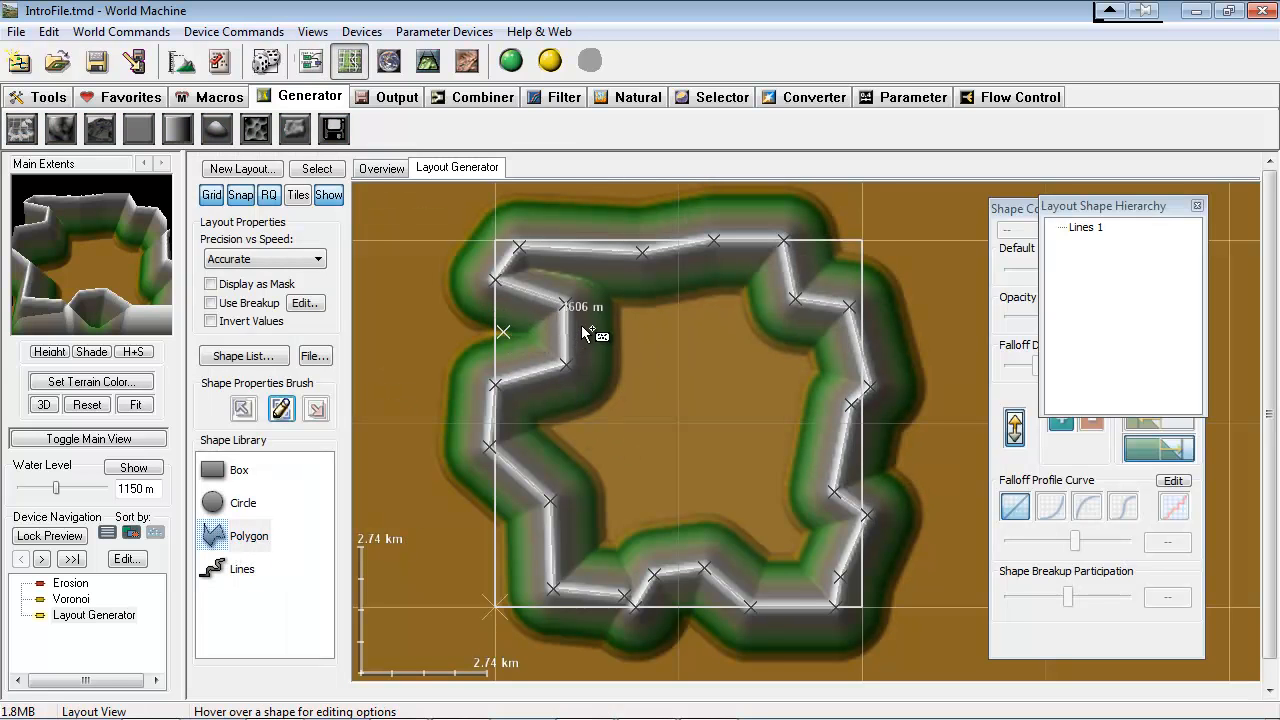
{"action": "left_click", "coordinate": [687, 303]}
{"action": "left_click", "coordinate": [688, 386]}
{"action": "left_click", "coordinate": [730, 411]}
{"action": "left_click", "coordinate": [685, 466]}
{"action": "left_click", "coordinate": [617, 481]}
{"action": "left_click", "coordinate": [590, 541]}
{"action": "left_click", "coordinate": [509, 545]}
{"action": "left_click", "coordinate": [454, 466]}
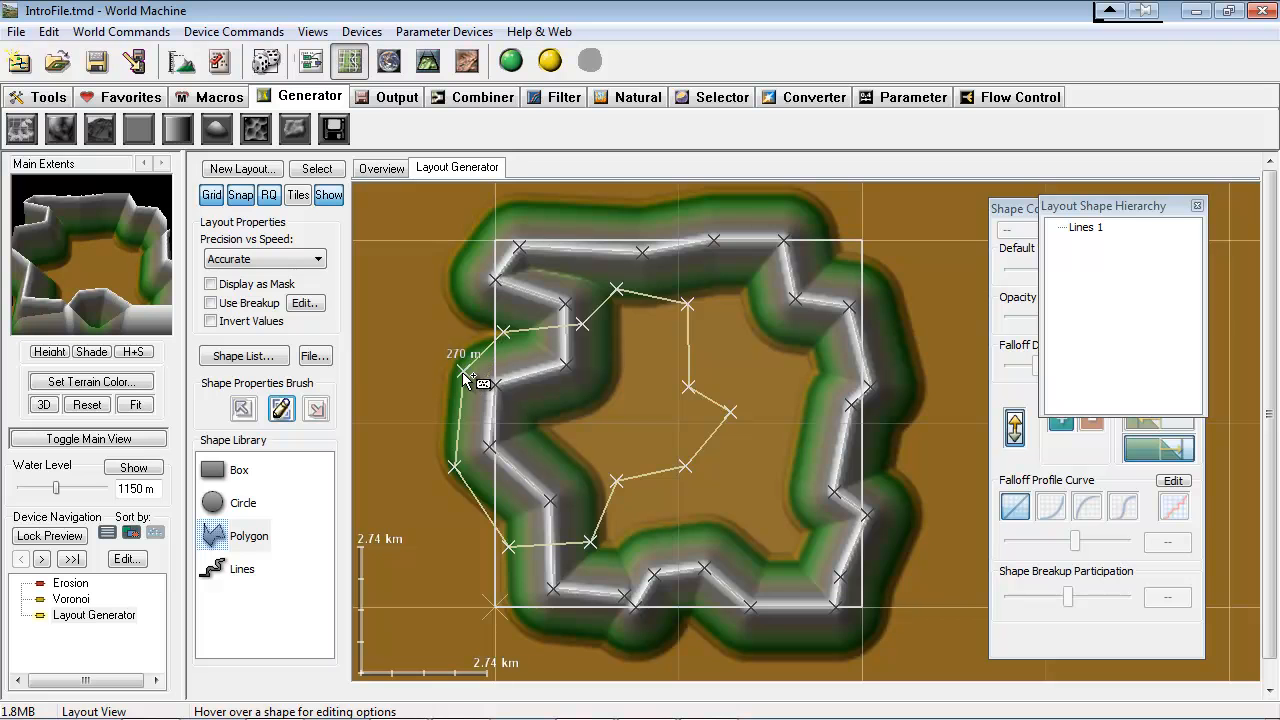
{"action": "right_click", "coordinate": [611, 381]}
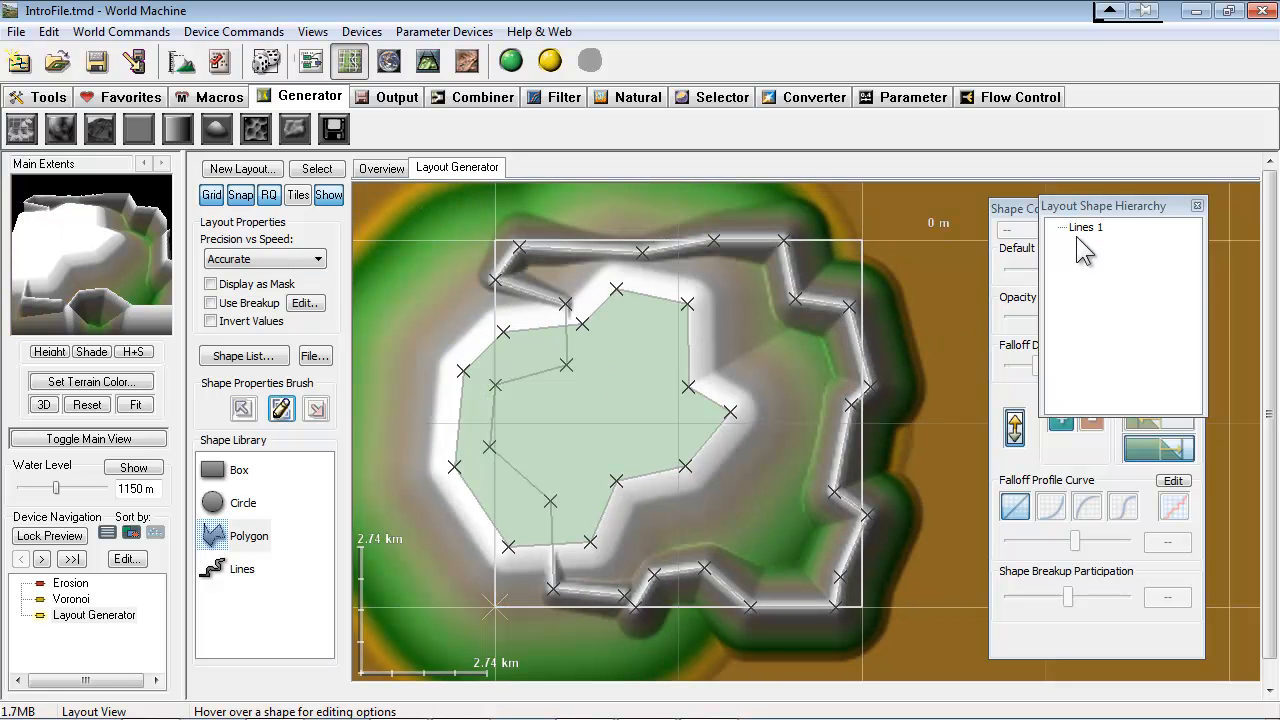
Edit the Polygon 1 shape's common properties, setting the default height to 1628 m and the falloff distance to 1.62 km
{"action": "left_click", "coordinate": [1197, 205]}
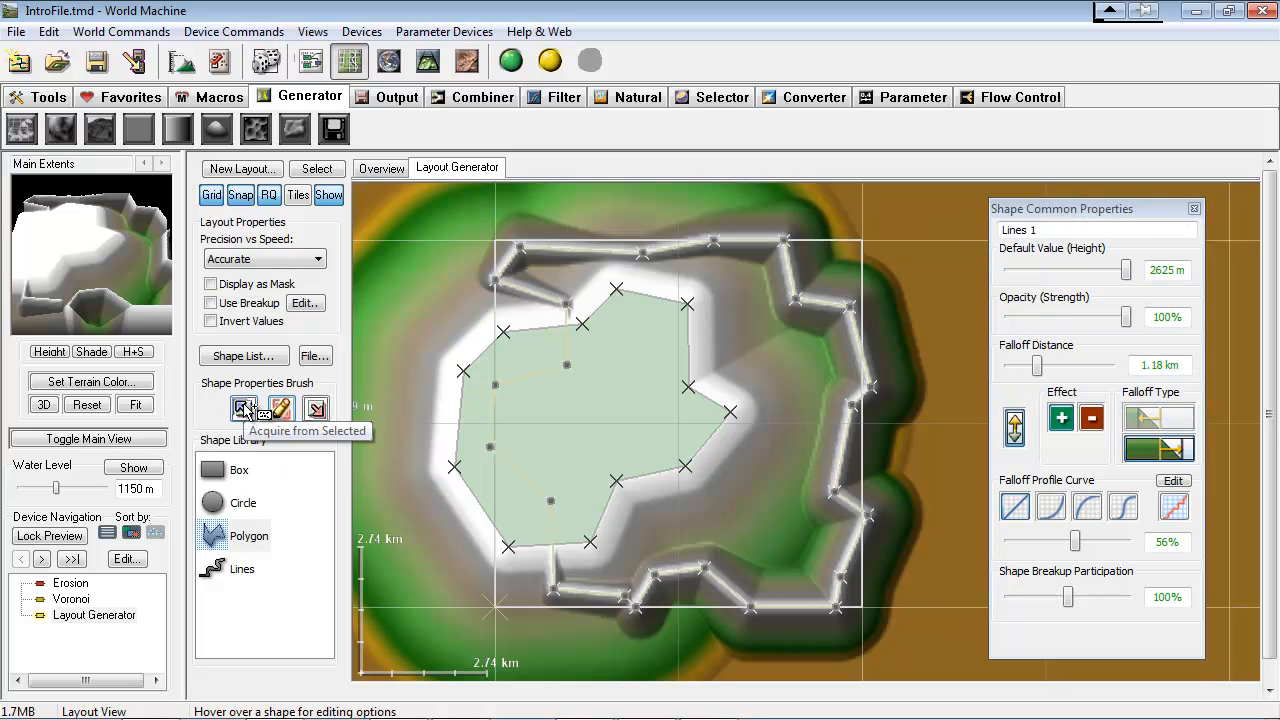
{"action": "left_click", "coordinate": [243, 356]}
{"action": "left_click", "coordinate": [1092, 243]}
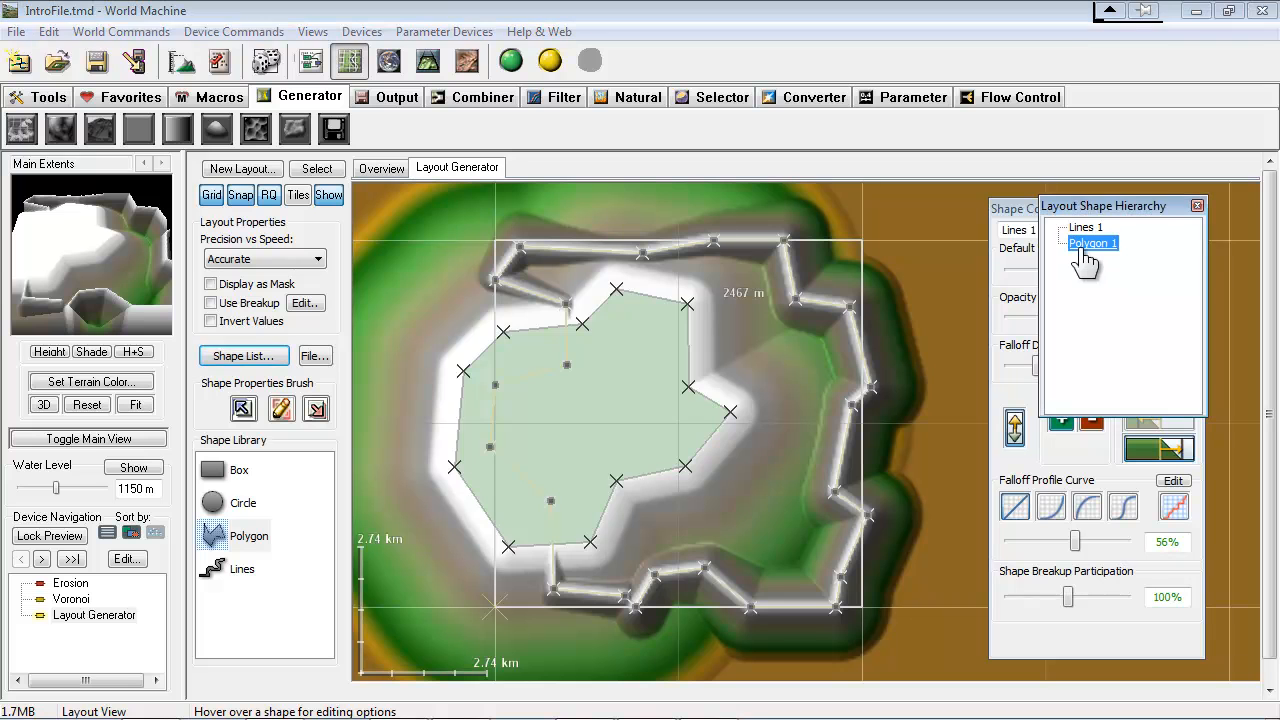
{"action": "left_click_drag", "start_coordinate": [1123, 210], "coordinate": [1180, 196]}
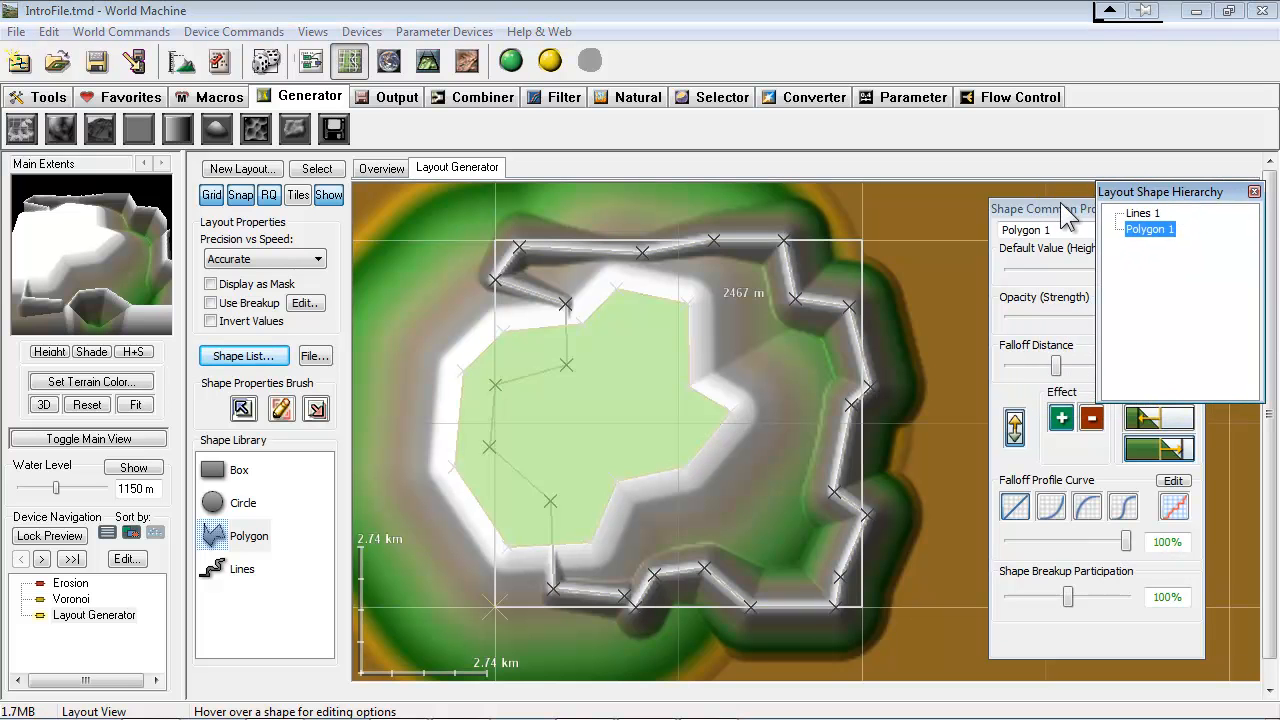
{"action": "left_click_drag", "start_coordinate": [1045, 212], "coordinate": [923, 249]}
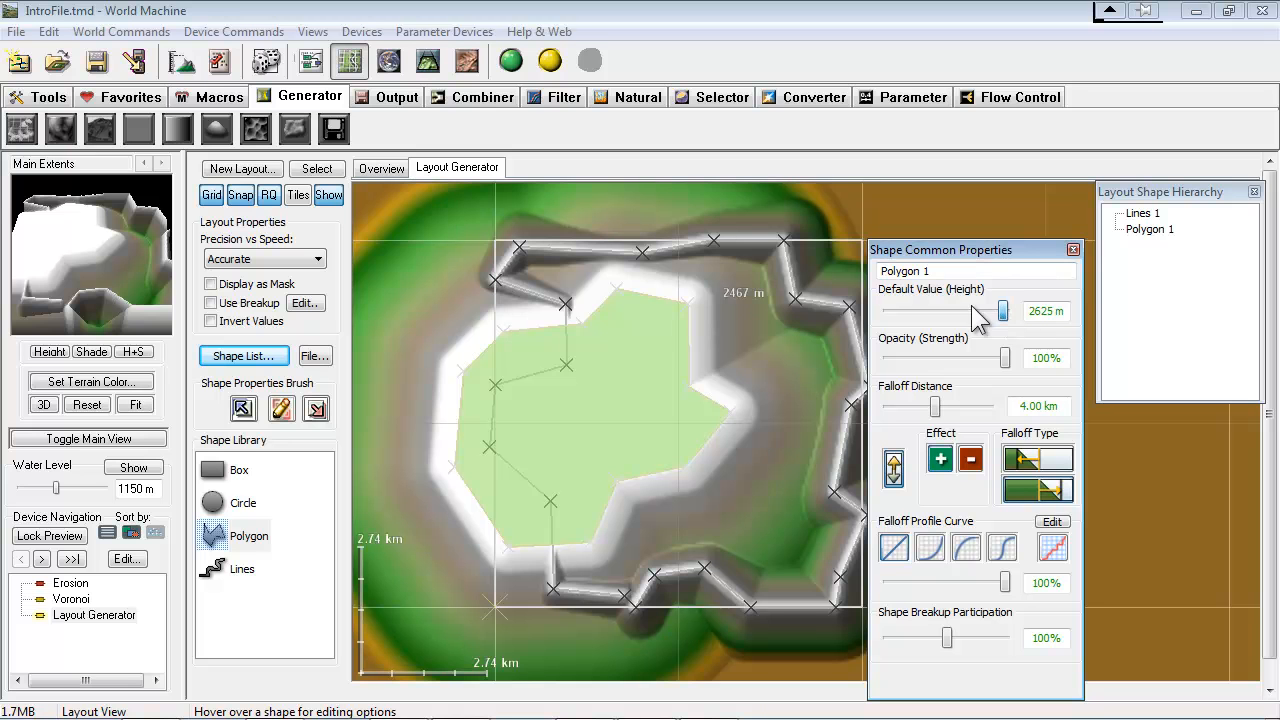
{"action": "left_click_drag", "start_coordinate": [1003, 311], "coordinate": [962, 310]}
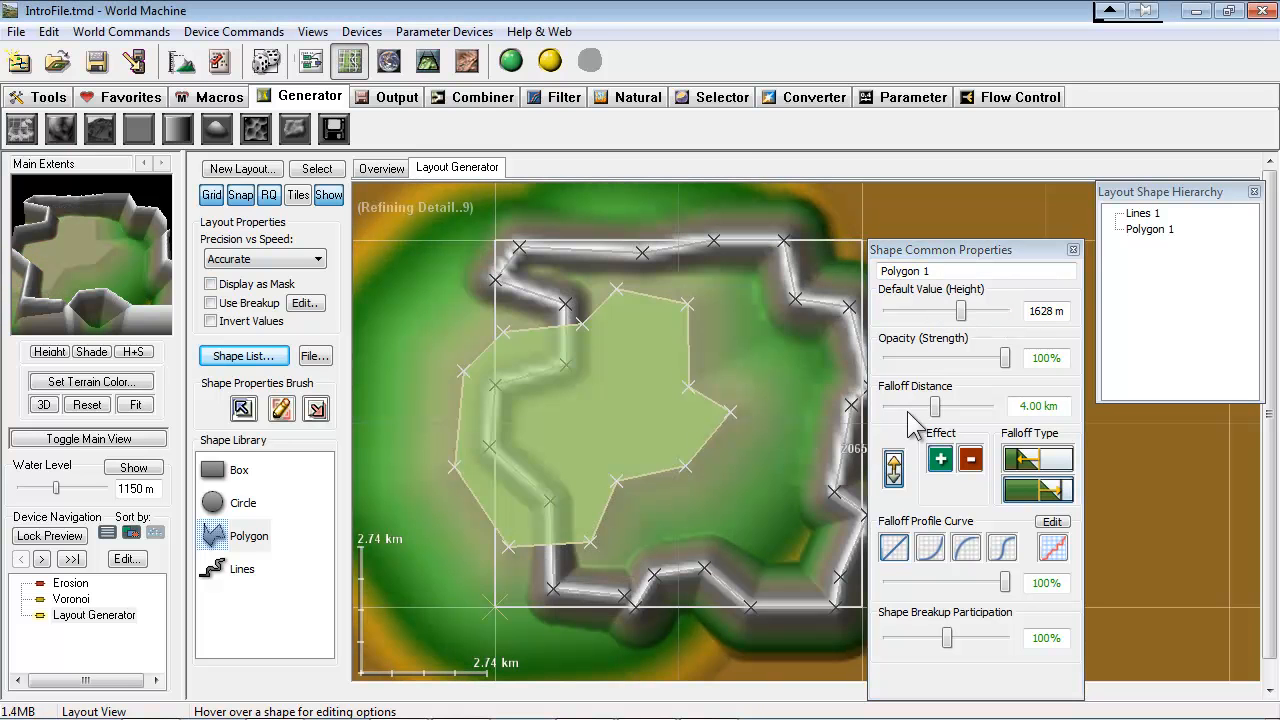
{"action": "left_click_drag", "start_coordinate": [929, 408], "coordinate": [921, 408]}
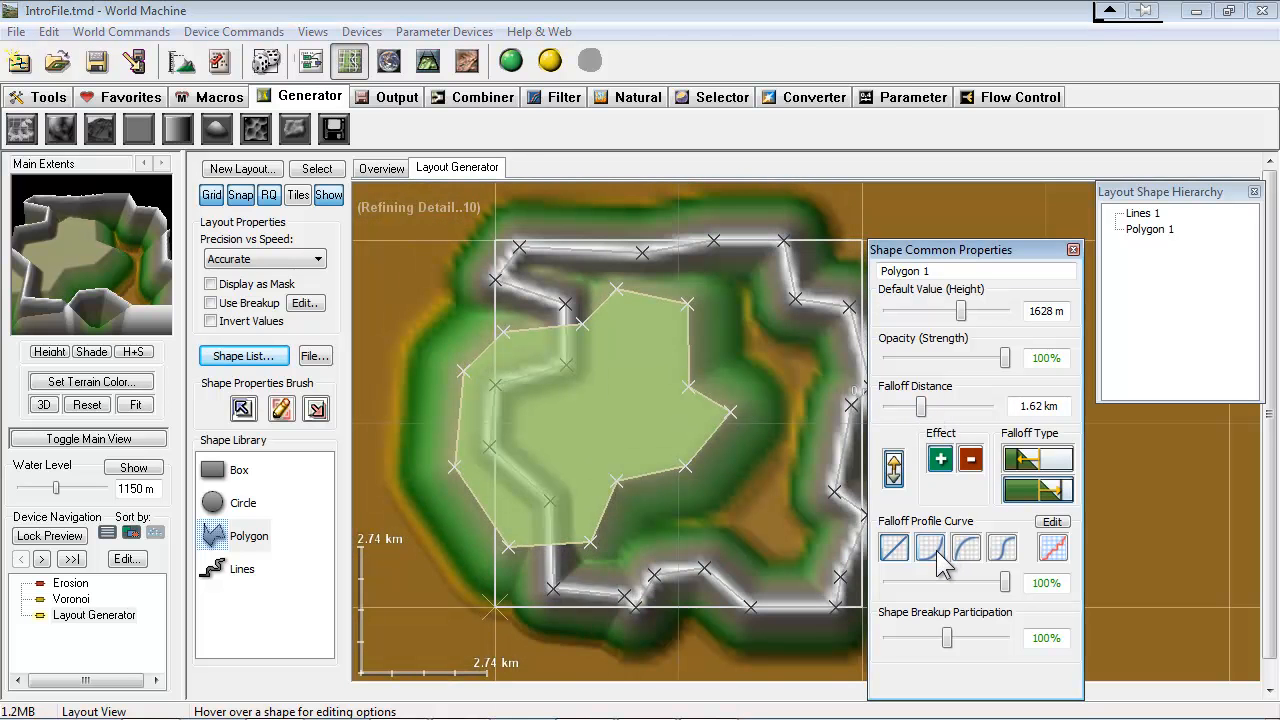
Try the alternative falloff profile curves on Polygon 1 and choose the S-shaped one
{"action": "left_click", "coordinate": [940, 556]}
{"action": "left_click", "coordinate": [960, 560]}
{"action": "left_click", "coordinate": [996, 550]}
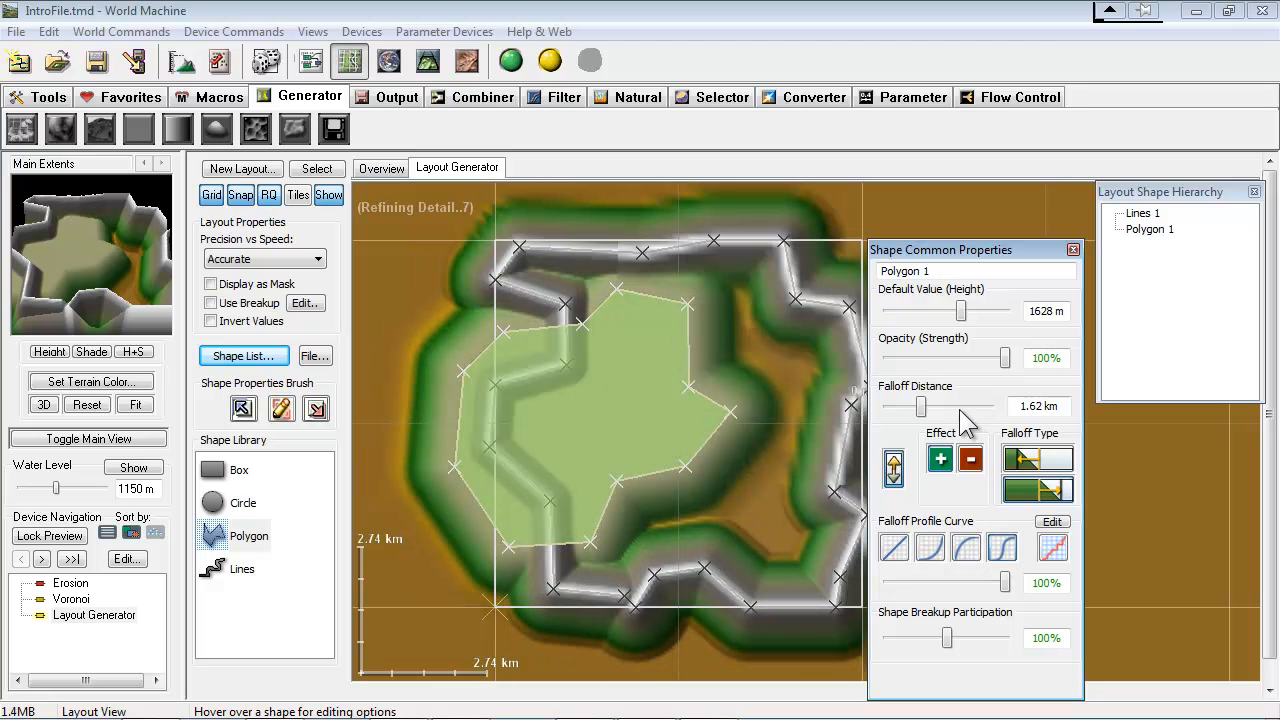
Return to the device network, preview the Voronoi terrain from another angle and inspect it in the 3D view
{"action": "left_click", "coordinate": [310, 60]}
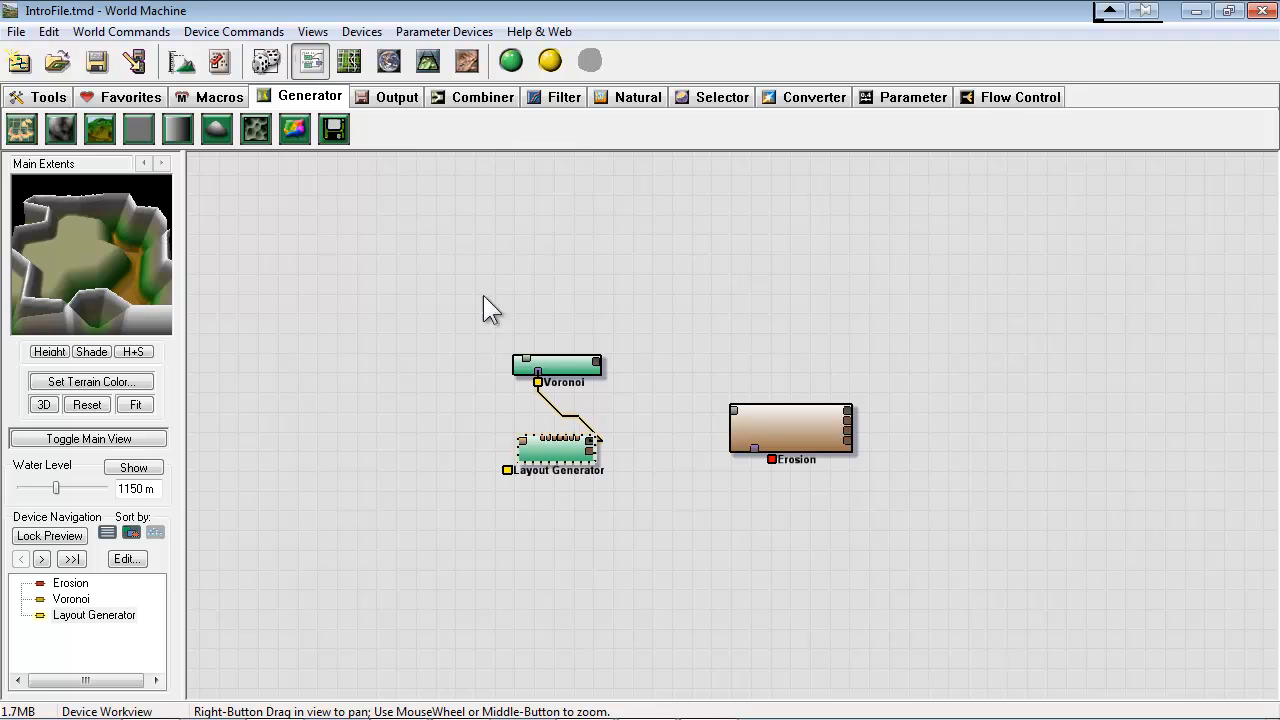
{"action": "left_click", "coordinate": [559, 364]}
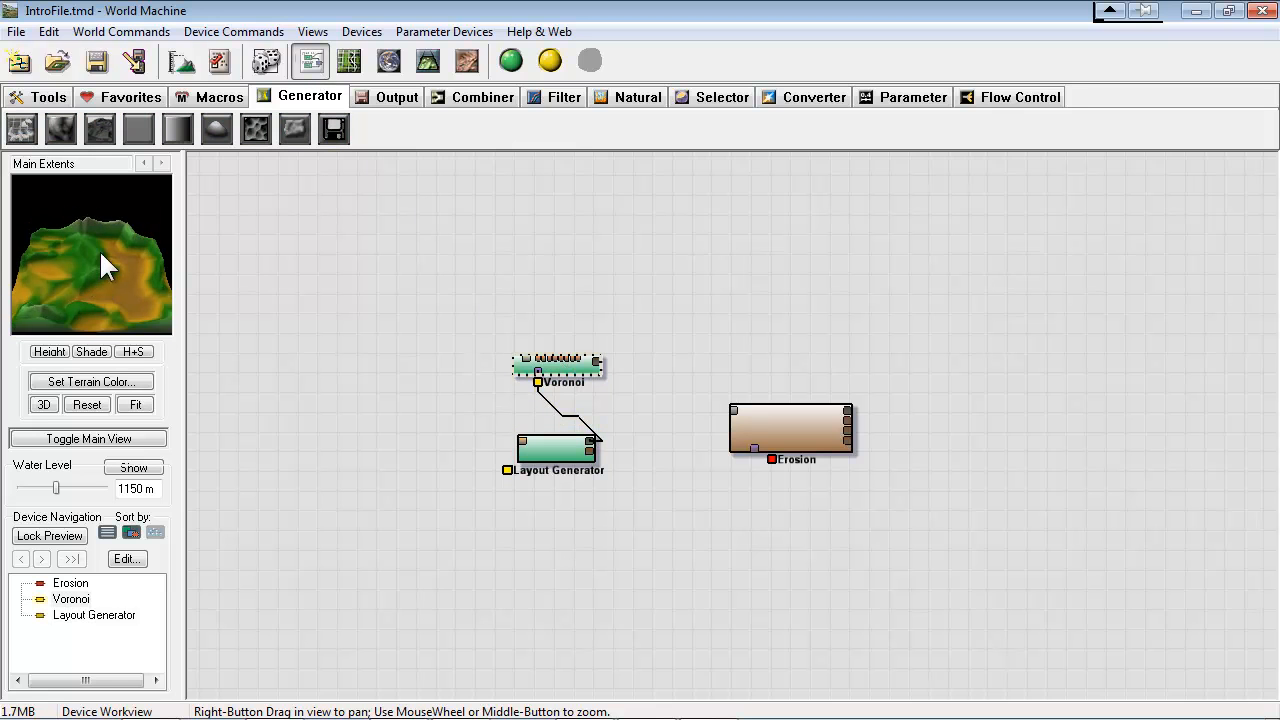
{"action": "left_click_drag", "start_coordinate": [79, 272], "coordinate": [72, 243]}
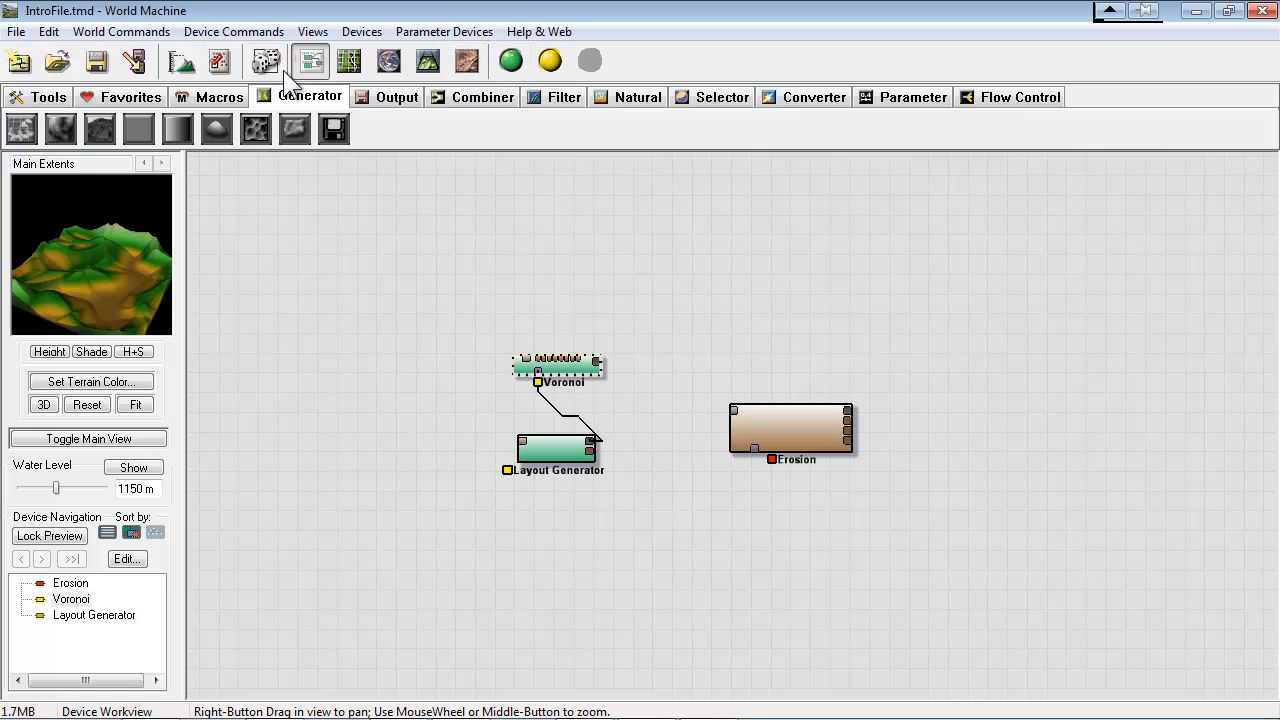
{"action": "key", "text": "F8"}
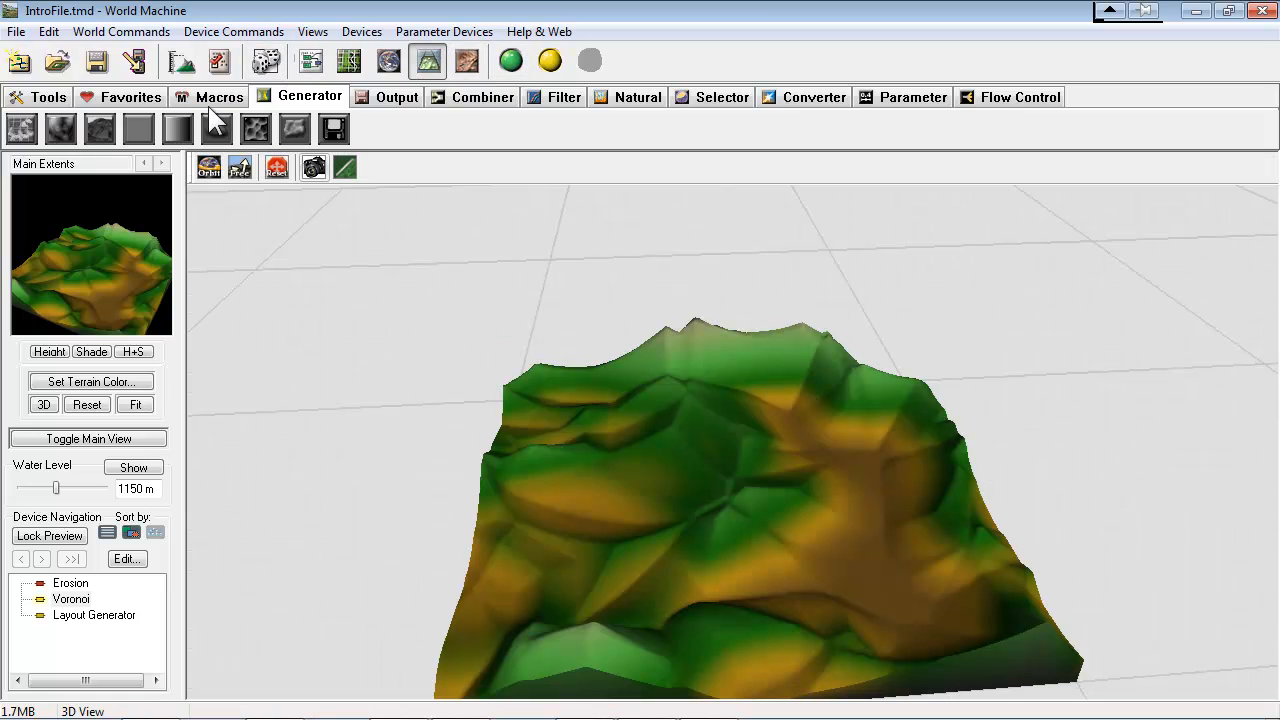
Check the normal build resolution of the Main Extents in the project settings and build the world at full resolution
{"action": "left_click", "coordinate": [178, 60]}
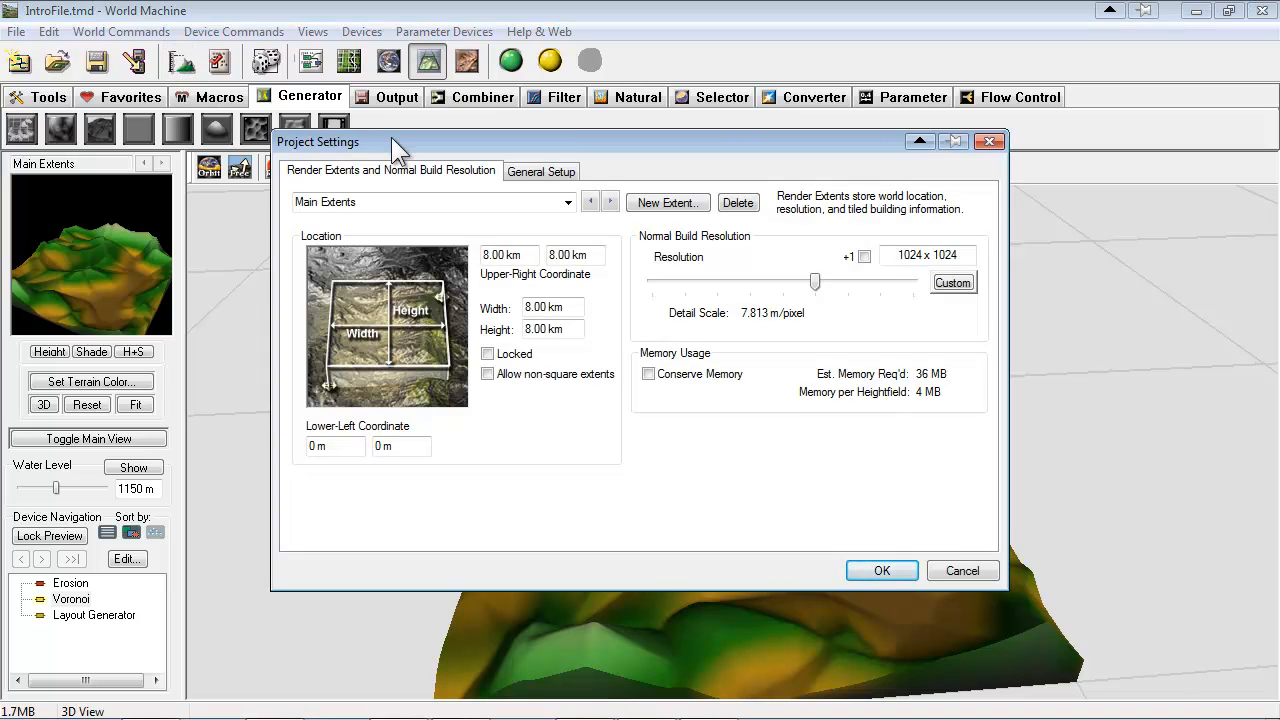
{"action": "left_click_drag", "start_coordinate": [391, 138], "coordinate": [355, 135]}
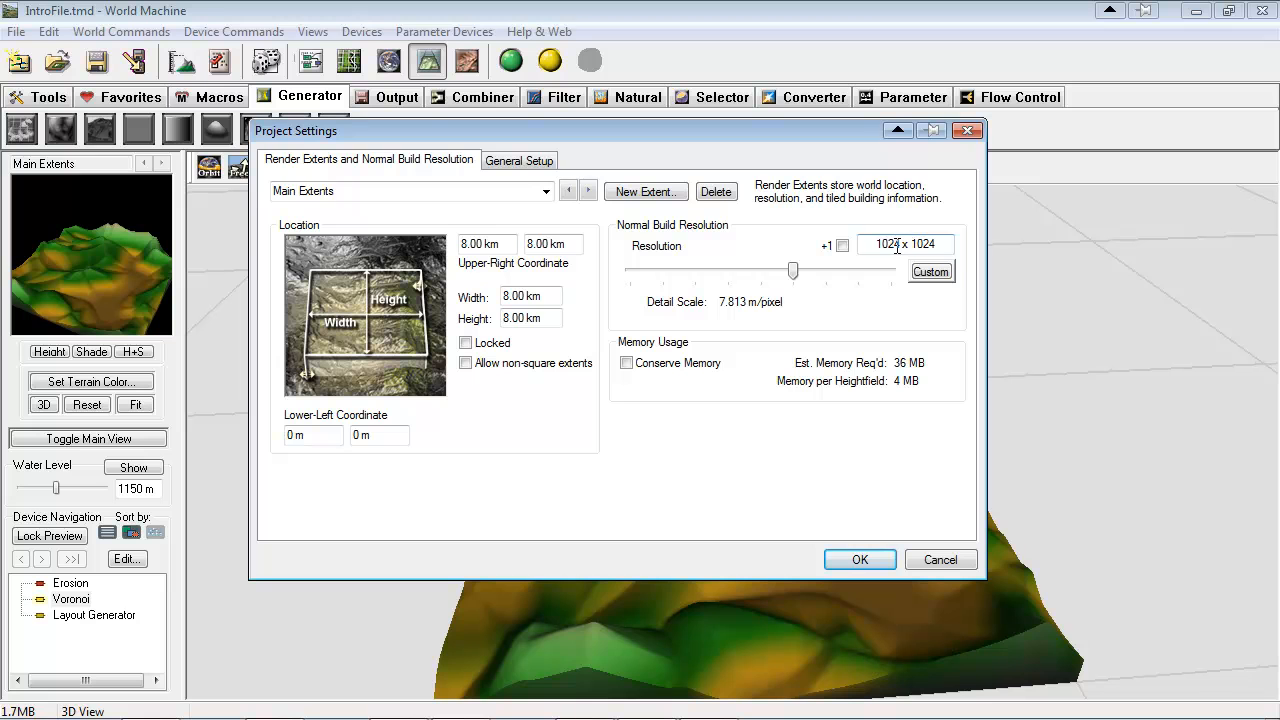
{"action": "left_click", "coordinate": [845, 560]}
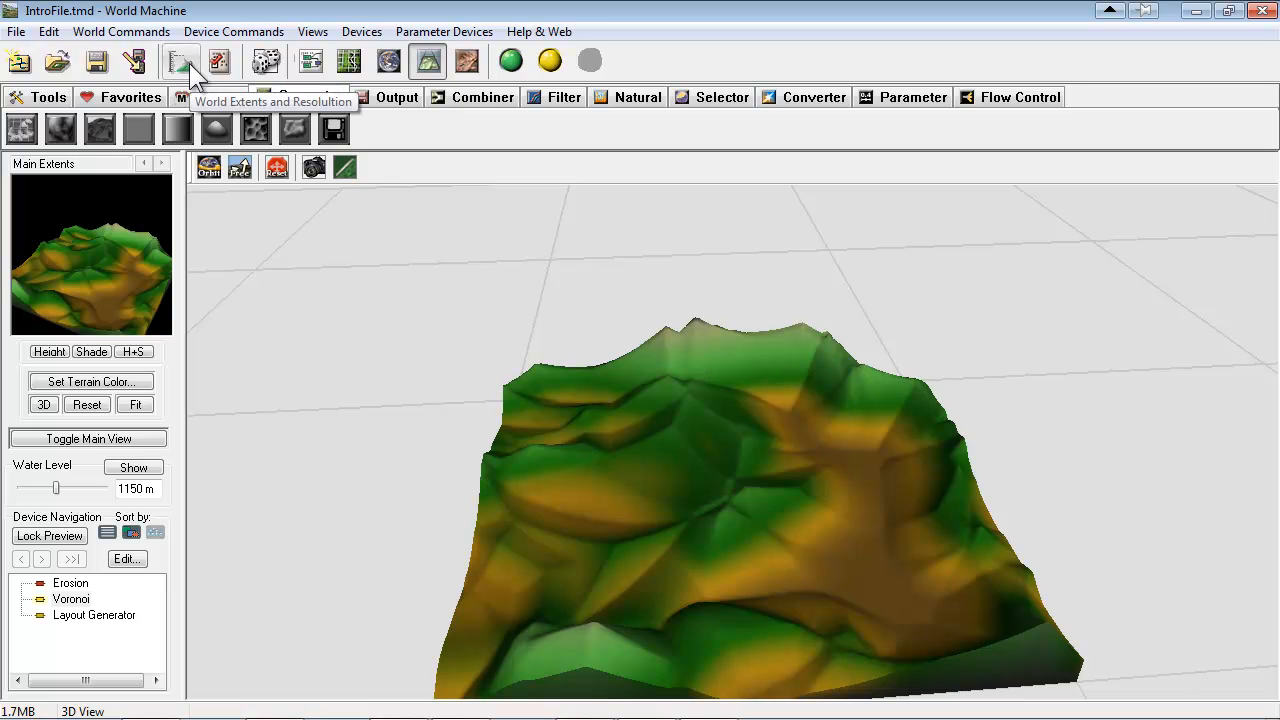
{"action": "scroll", "coordinate": [585, 285], "scroll_direction": "up", "scroll_amount": 4}
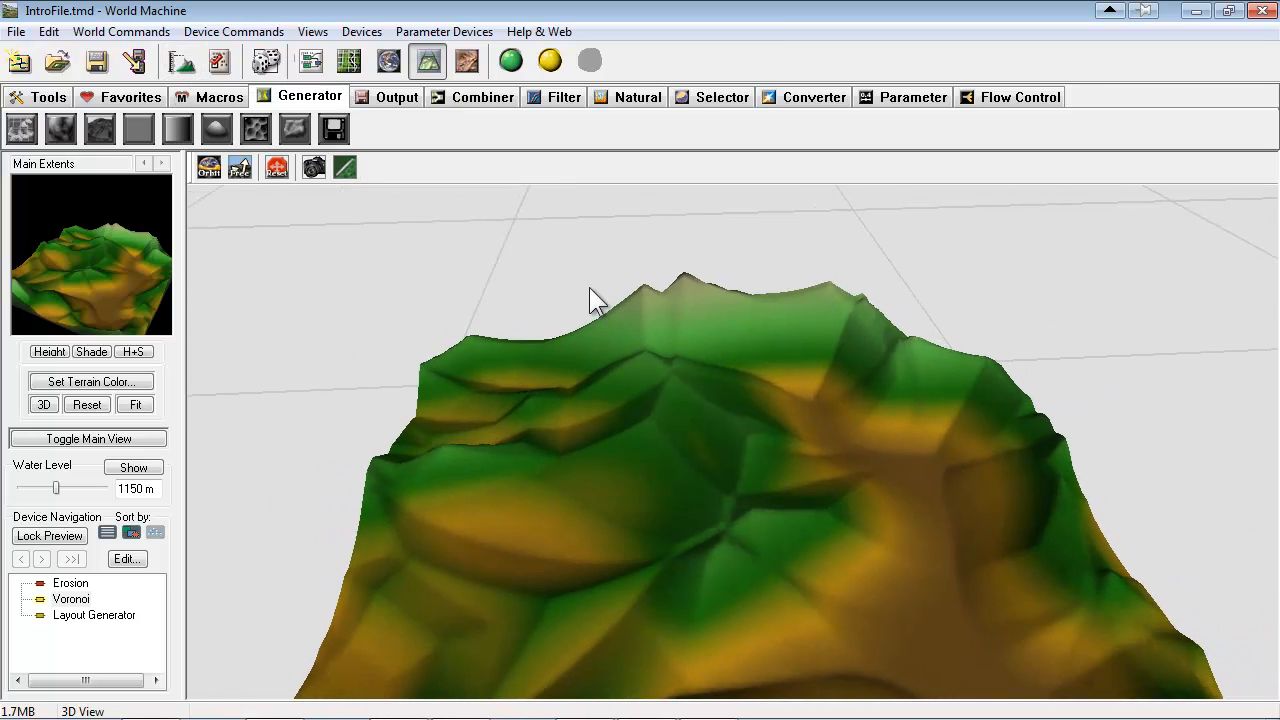
{"action": "left_click", "coordinate": [511, 59]}
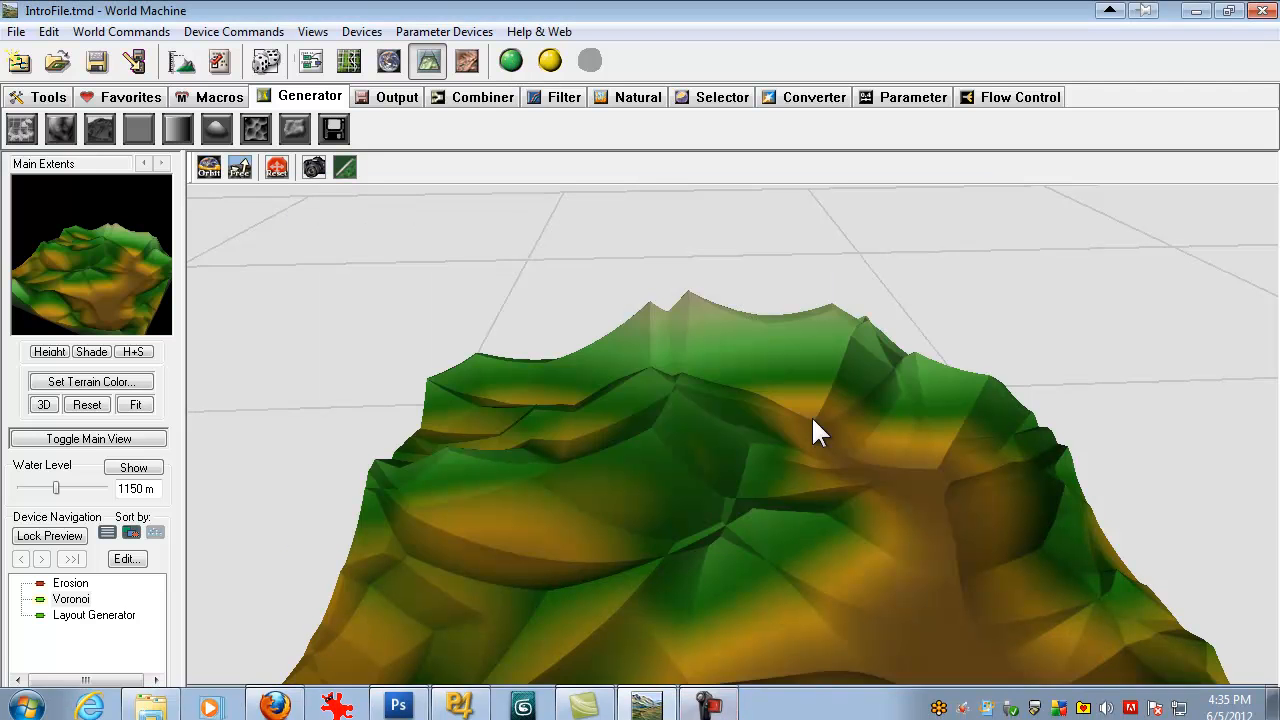
Examine the fully built Voronoi terrain in 3D from above, from low angles and close up along its ridges
{"action": "scroll", "coordinate": [720, 459], "scroll_direction": "down", "scroll_amount": 3}
{"action": "right_click_drag", "start_coordinate": [718, 458], "coordinate": [732, 415]}
{"action": "left_click_drag", "start_coordinate": [732, 415], "coordinate": [842, 472]}
{"action": "left_click_drag", "start_coordinate": [647, 467], "coordinate": [604, 543]}
{"action": "scroll", "coordinate": [624, 534], "scroll_direction": "up", "scroll_amount": 4}
{"action": "scroll", "coordinate": [663, 522], "scroll_direction": "down", "scroll_amount": 4}
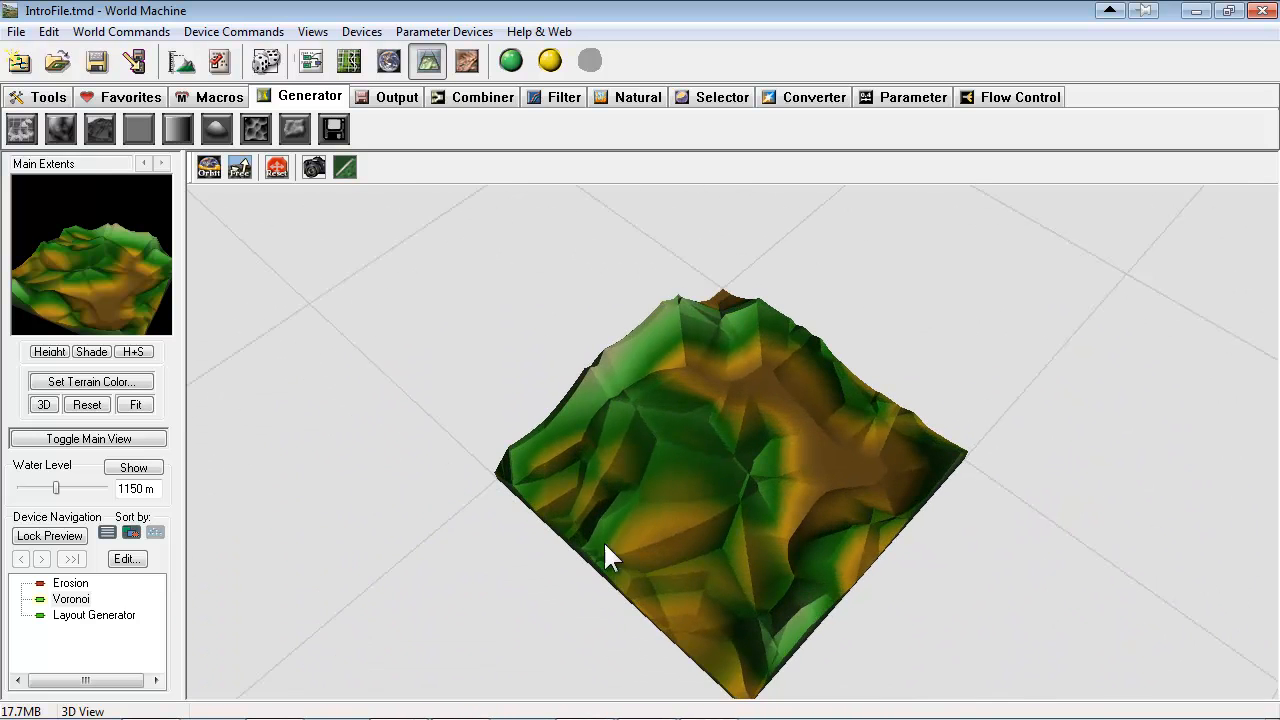
{"action": "left_click_drag", "start_coordinate": [745, 540], "coordinate": [743, 500]}
{"action": "scroll", "coordinate": [743, 500], "scroll_direction": "up", "scroll_amount": 4}
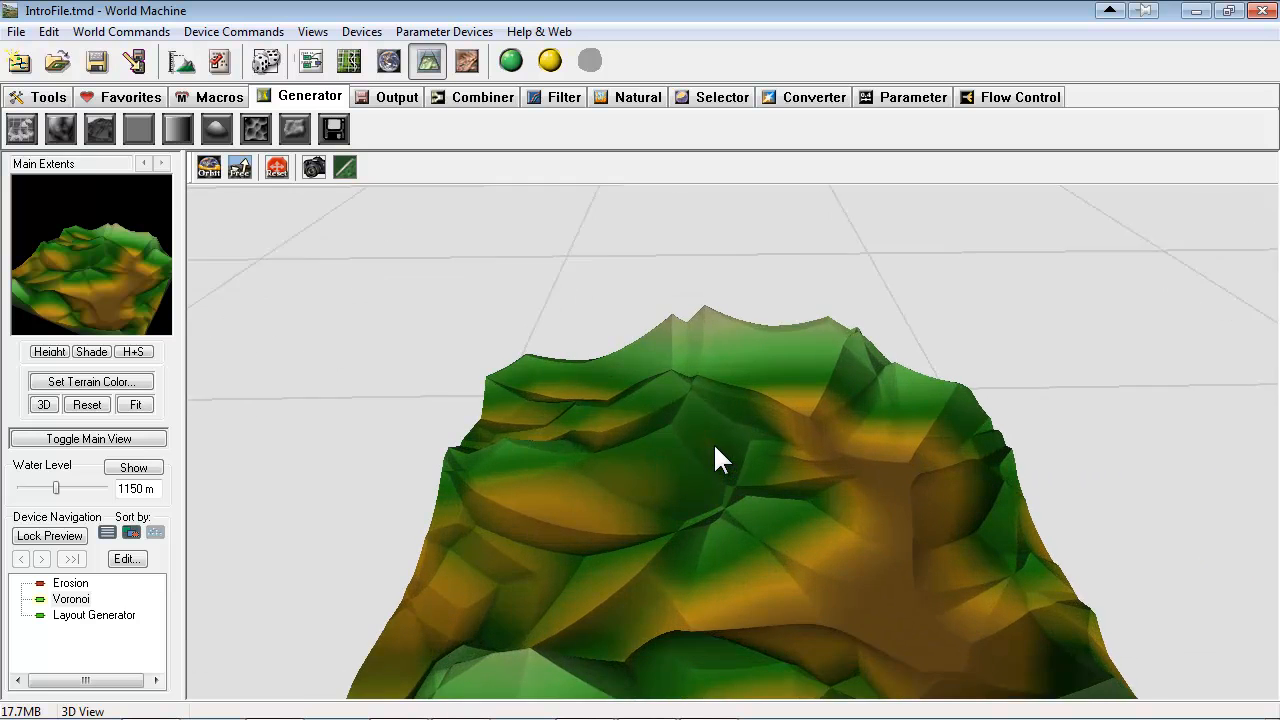
{"action": "left_click_drag", "start_coordinate": [790, 439], "coordinate": [928, 360]}
{"action": "scroll", "coordinate": [697, 506], "scroll_direction": "down", "scroll_amount": 4}
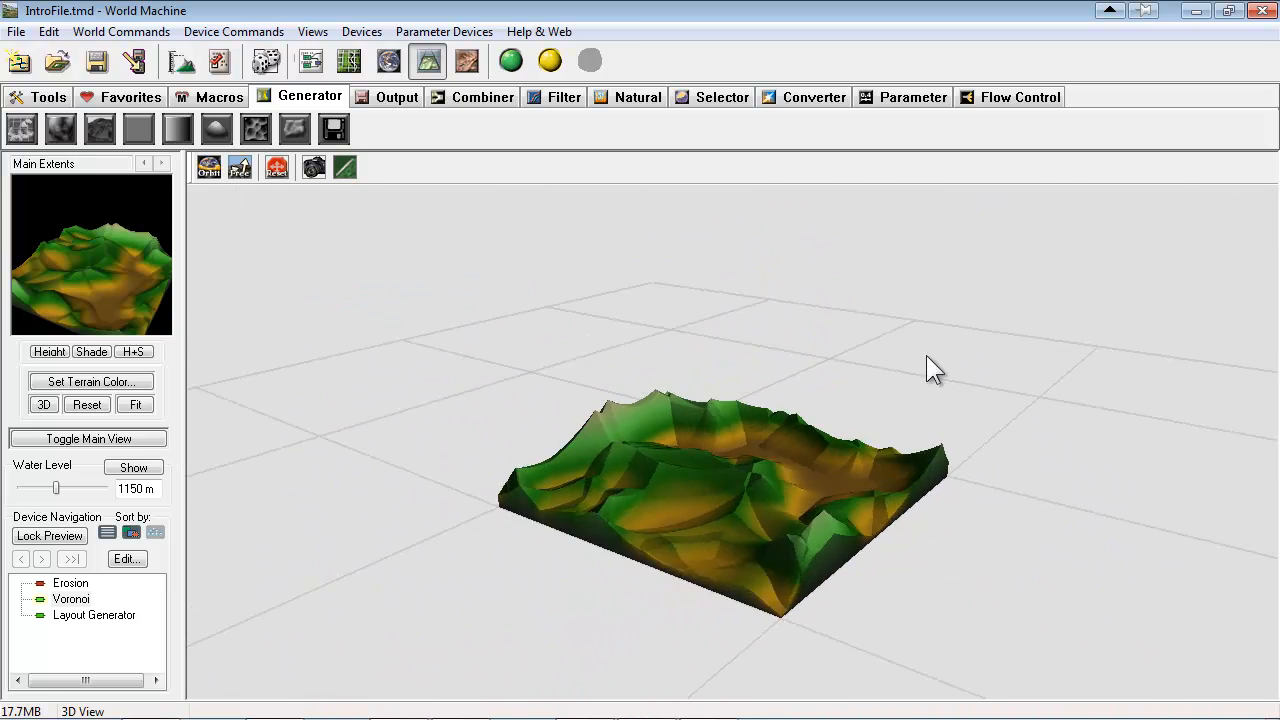
{"action": "scroll", "coordinate": [530, 405], "scroll_direction": "up", "scroll_amount": 4}
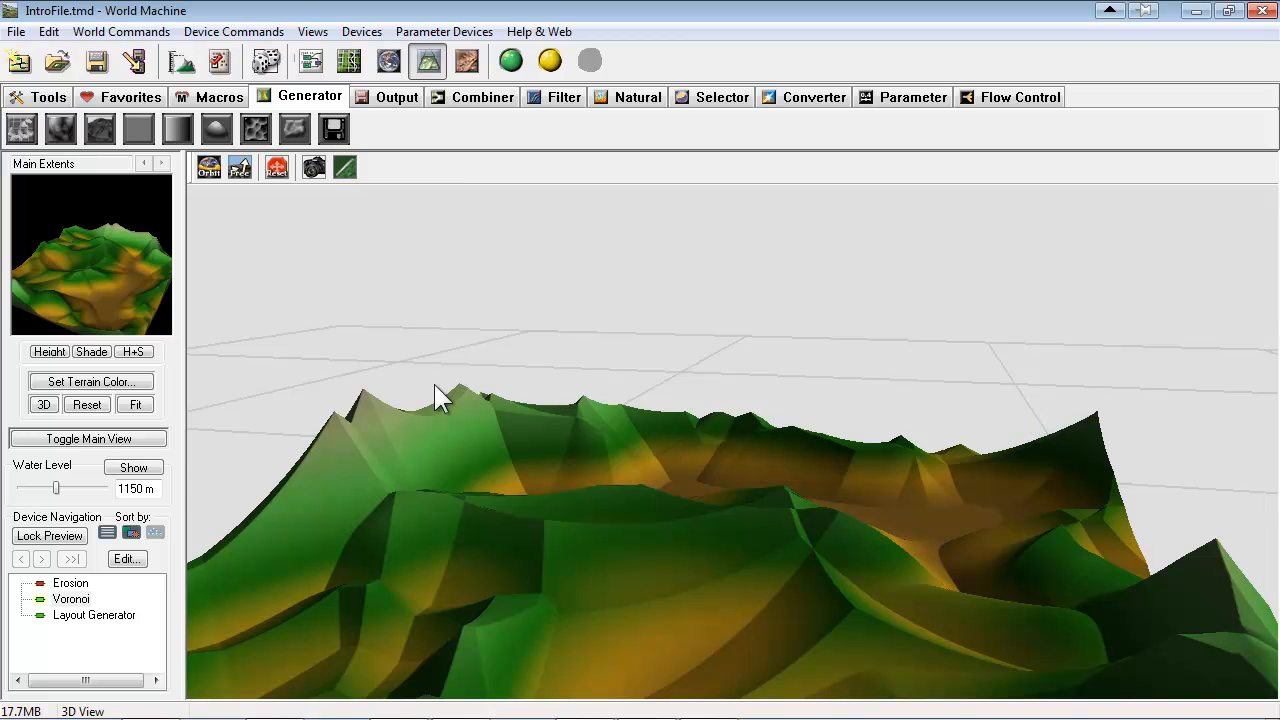
{"action": "left_click_drag", "start_coordinate": [386, 514], "coordinate": [503, 455]}
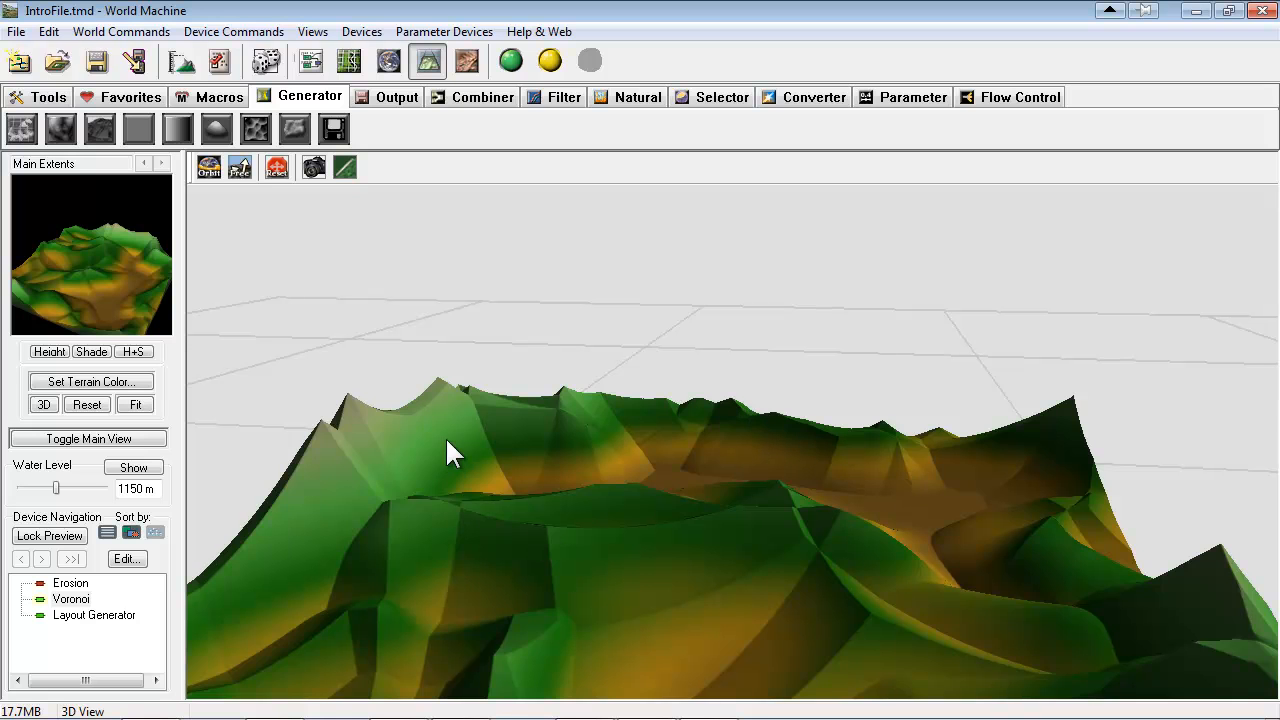
Apply the Classic WM + Power preset to the Erosion device and build the eroded terrain in the 3D view
{"action": "key", "text": "F5"}
{"action": "left_click_drag", "start_coordinate": [600, 361], "coordinate": [735, 410]}
{"action": "double_click", "coordinate": [807, 431]}
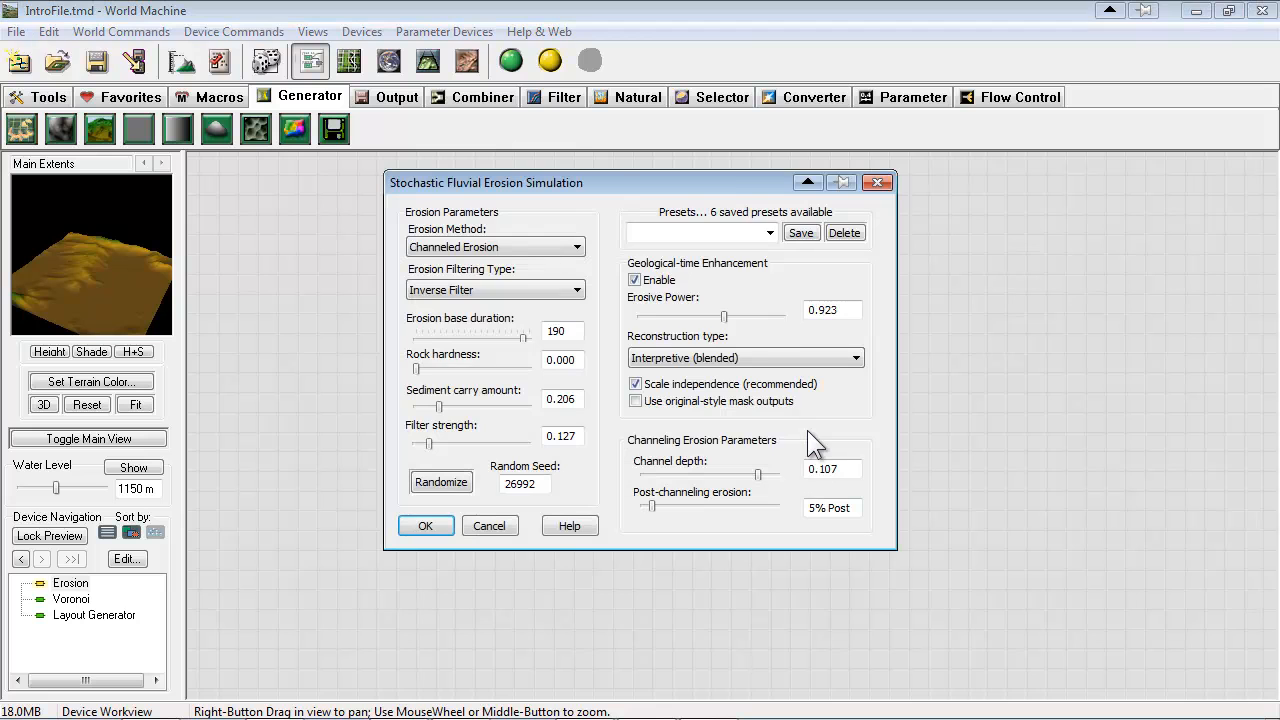
{"action": "left_click", "coordinate": [769, 233]}
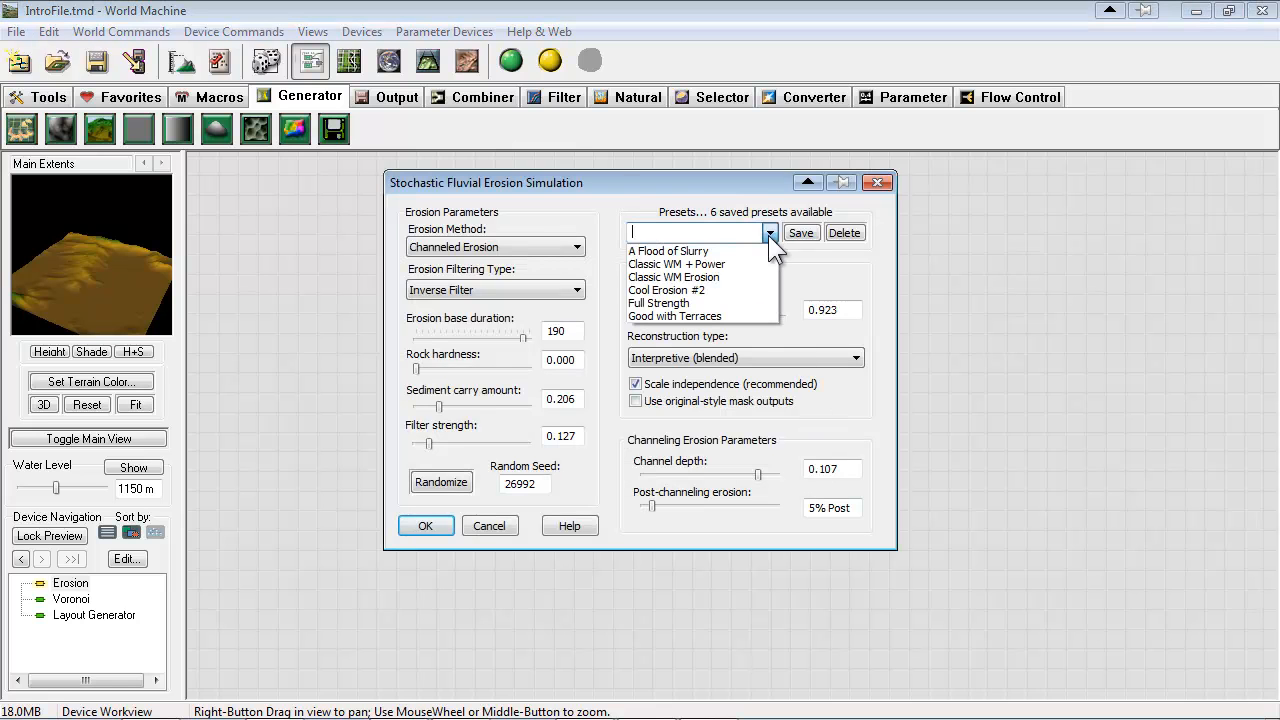
{"action": "left_click", "coordinate": [661, 265]}
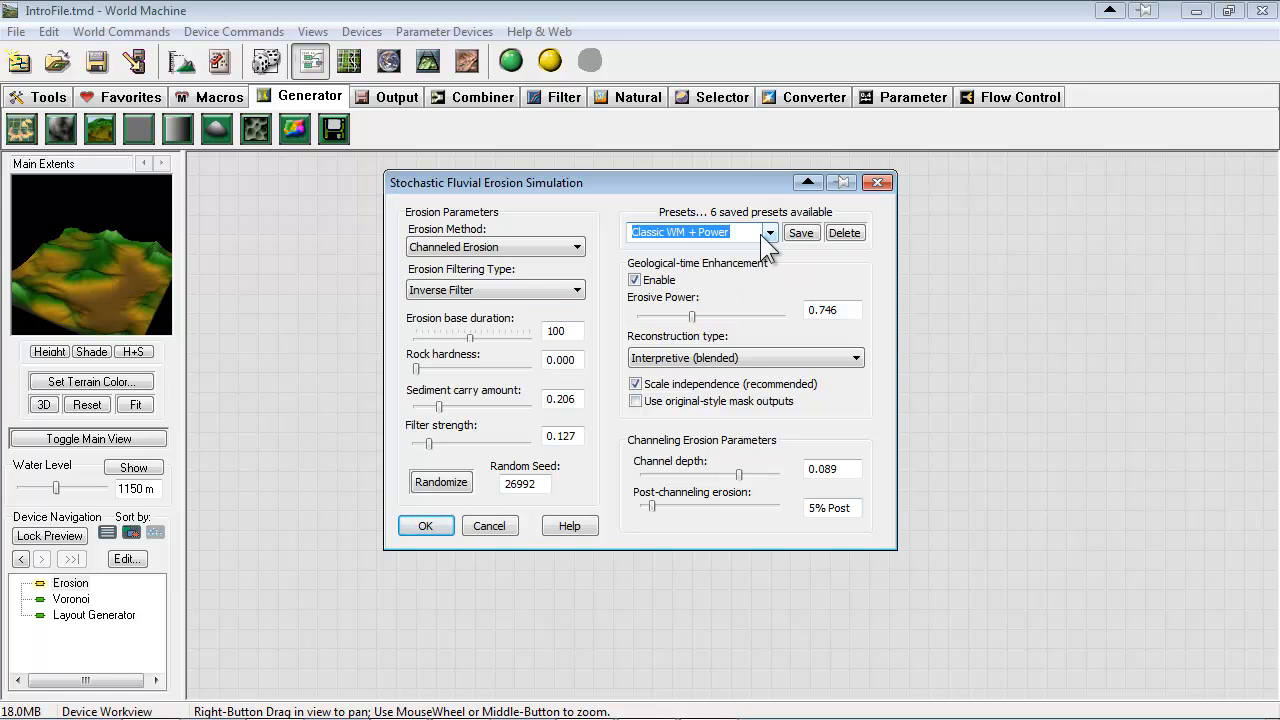
{"action": "key", "text": "Return"}
{"action": "left_click", "coordinate": [428, 61]}
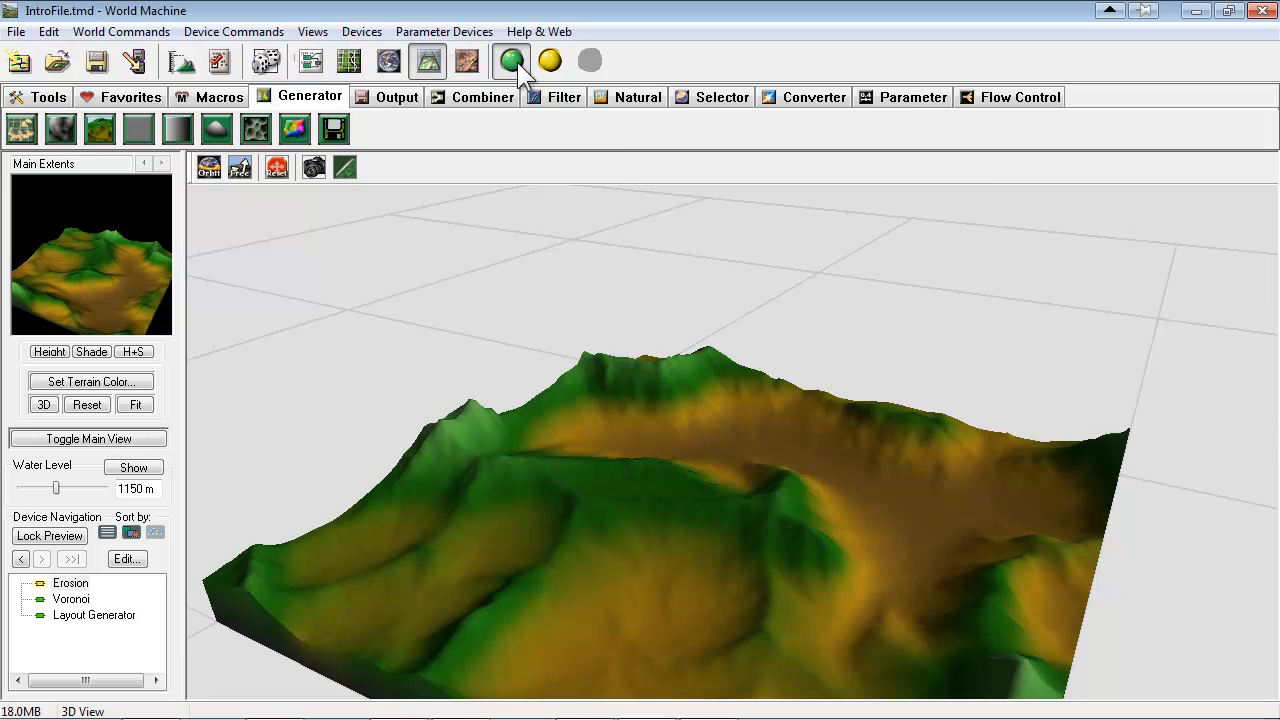
{"action": "left_click", "coordinate": [516, 66]}
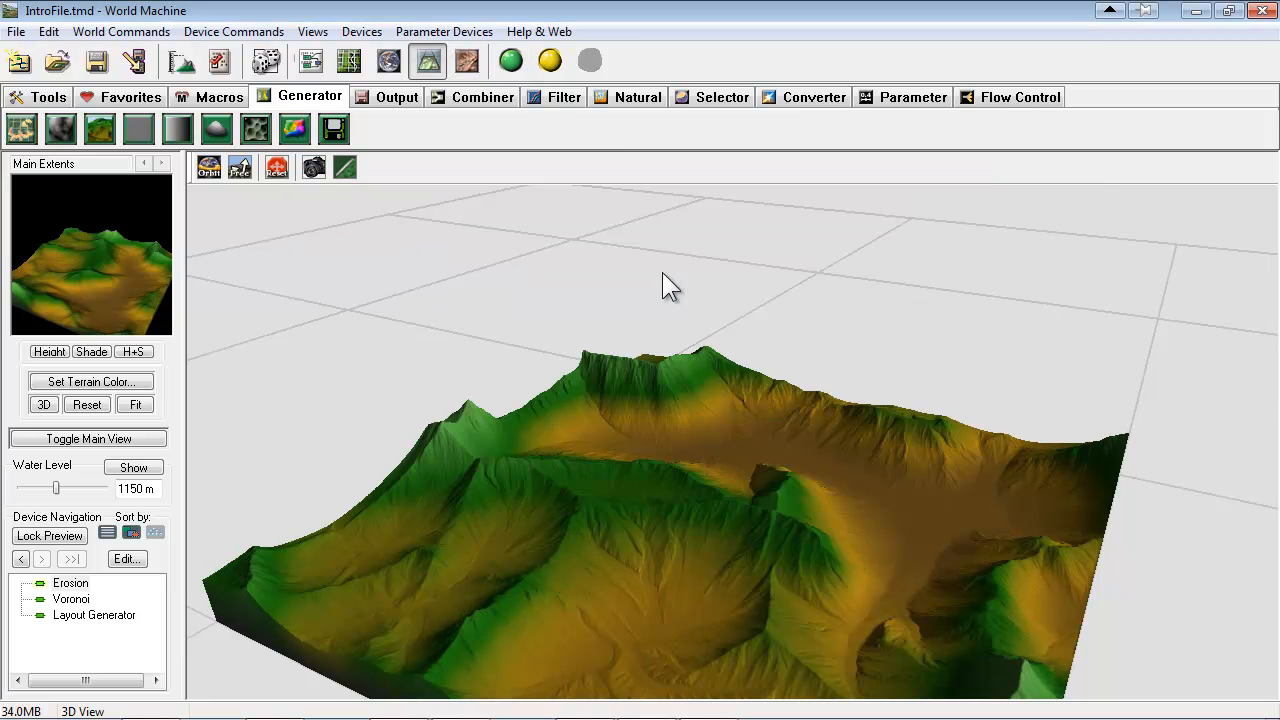
Examine the erosion detail on the built terrain's slopes and valleys from several angles and distances
{"action": "scroll", "coordinate": [820, 452], "scroll_direction": "down", "scroll_amount": 3}
{"action": "left_click_drag", "start_coordinate": [823, 459], "coordinate": [351, 443]}
{"action": "scroll", "coordinate": [725, 460], "scroll_direction": "up", "scroll_amount": 6}
{"action": "scroll", "coordinate": [723, 470], "scroll_direction": "down", "scroll_amount": 3}
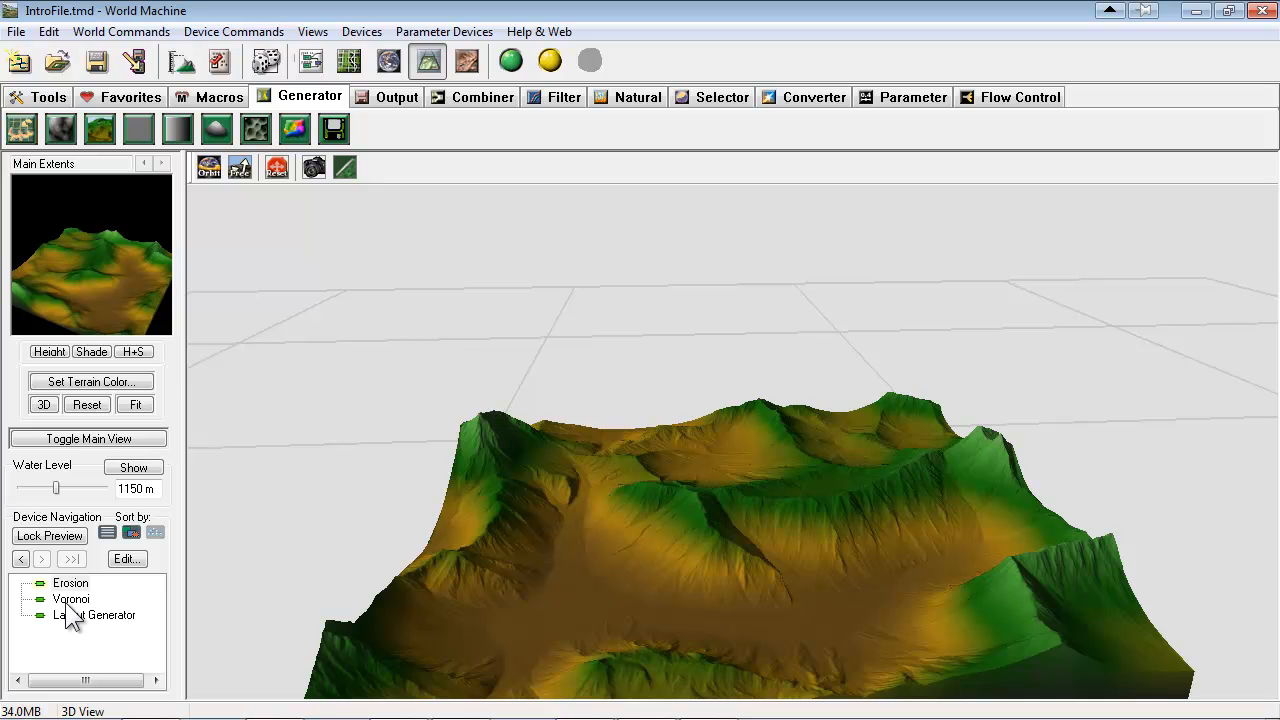
{"action": "left_click_drag", "start_coordinate": [587, 552], "coordinate": [907, 600]}
{"action": "scroll", "coordinate": [880, 570], "scroll_direction": "up", "scroll_amount": 3}
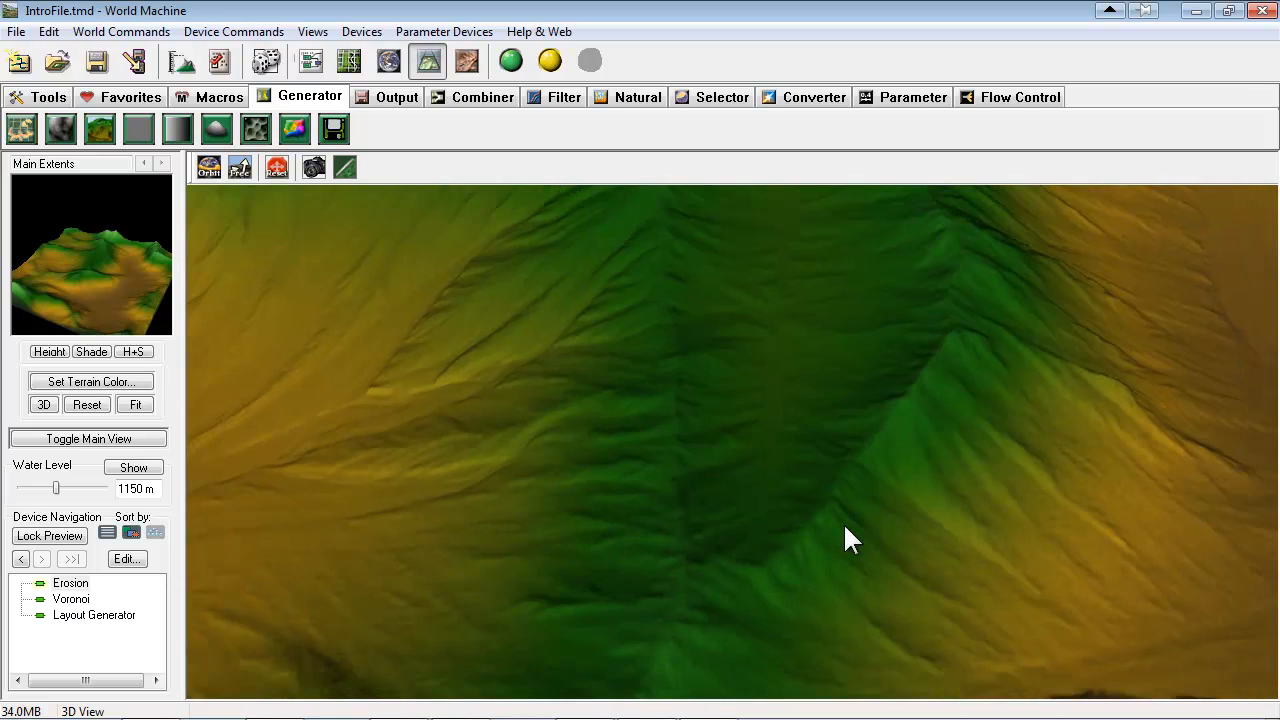
{"action": "left_click_drag", "start_coordinate": [844, 524], "coordinate": [902, 347]}
{"action": "scroll", "coordinate": [767, 374], "scroll_direction": "down", "scroll_amount": 4}
{"action": "left_click_drag", "start_coordinate": [736, 419], "coordinate": [964, 553]}
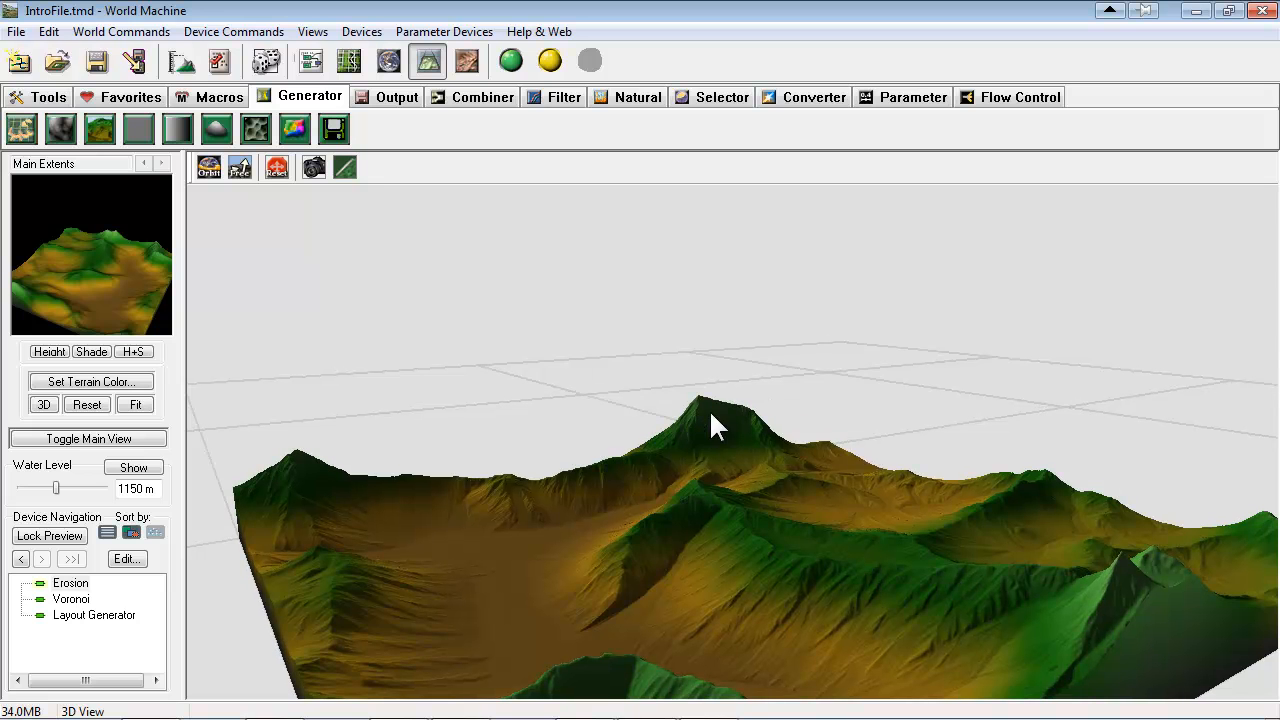
{"action": "left_click_drag", "start_coordinate": [875, 592], "coordinate": [742, 522]}
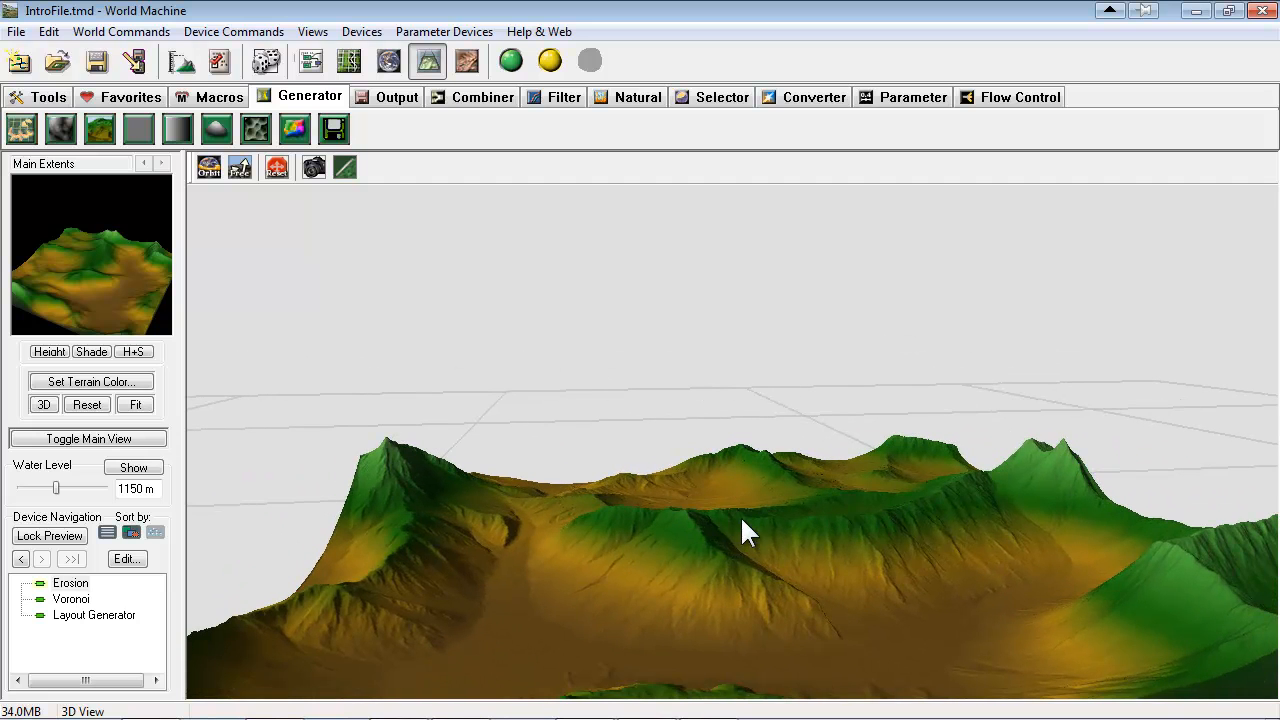
{"action": "left_click_drag", "start_coordinate": [950, 478], "coordinate": [1150, 511]}
Return to the device network and insert a Combiner device on the connection between Voronoi and Erosion
{"action": "key", "text": "F5"}
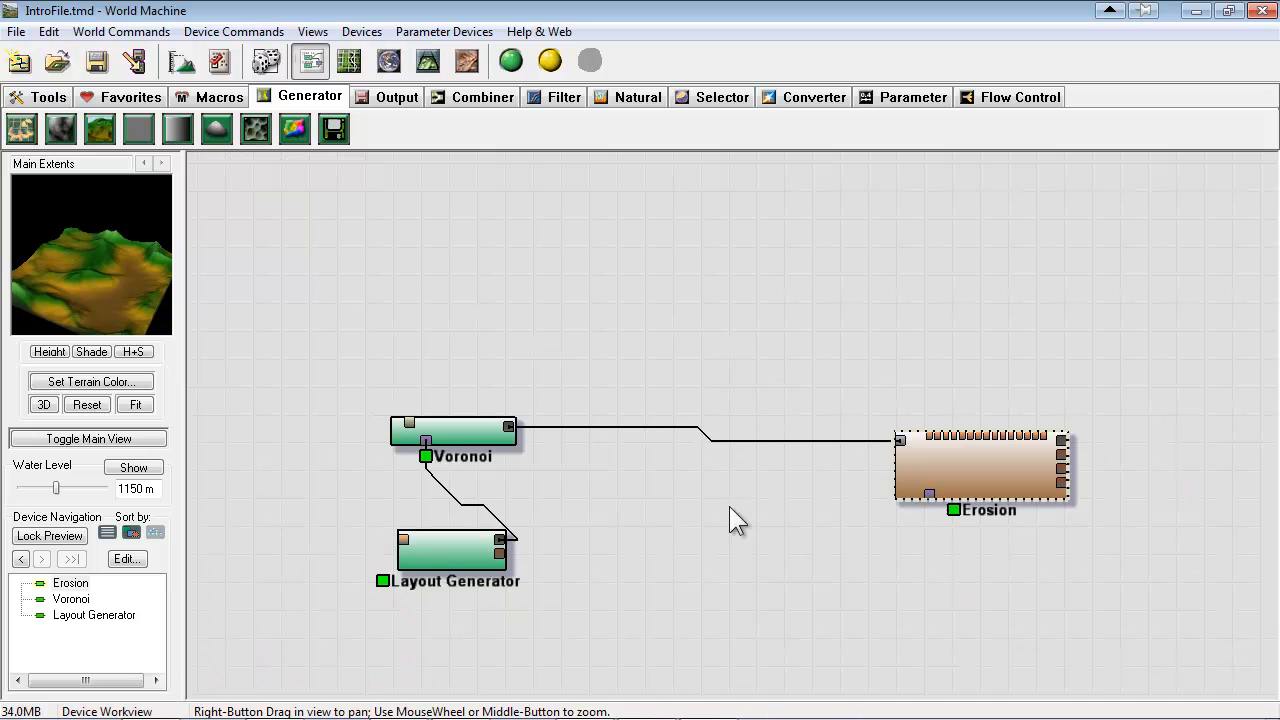
{"action": "left_click", "coordinate": [476, 97]}
{"action": "left_click", "coordinate": [62, 128]}
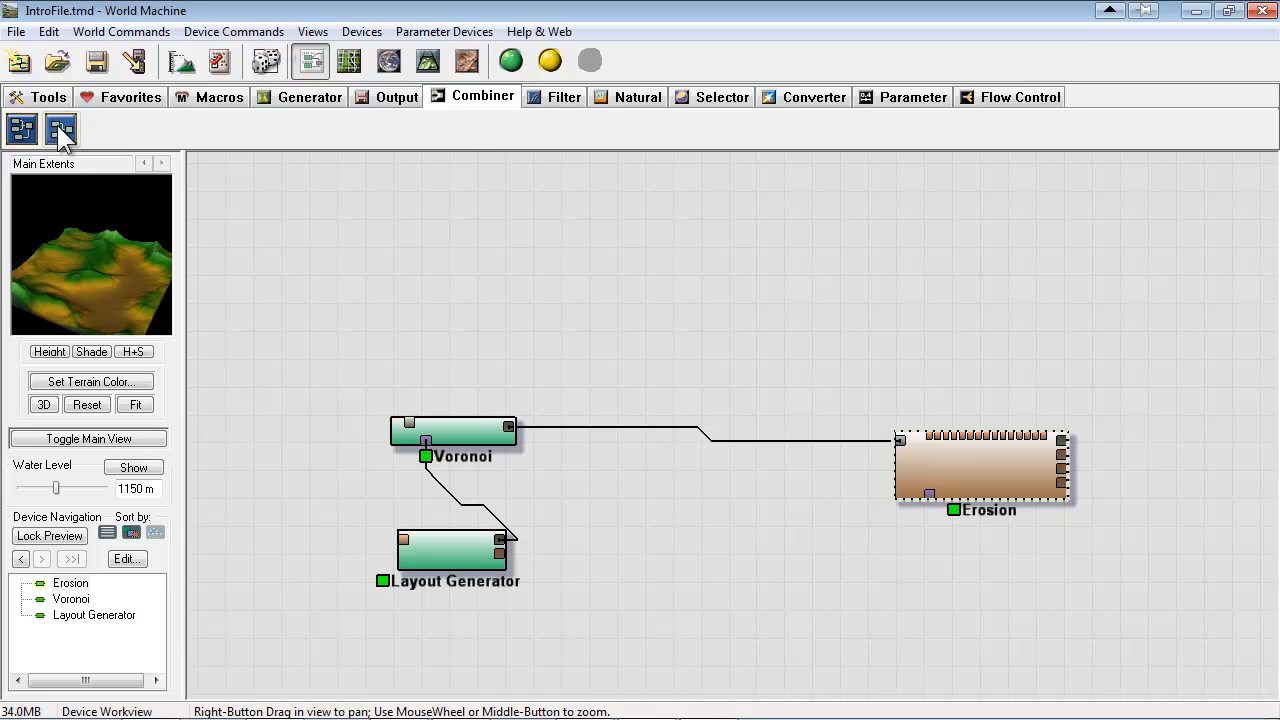
{"action": "left_click", "coordinate": [658, 437]}
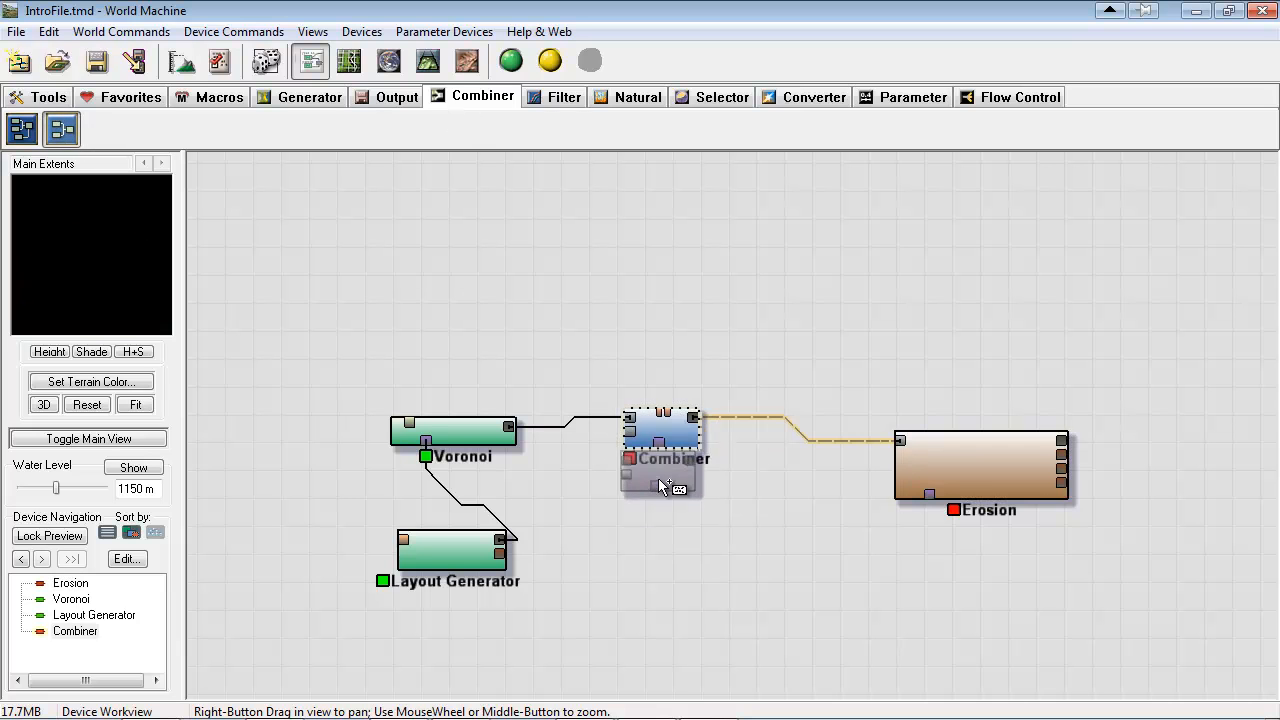
{"action": "left_click", "coordinate": [650, 465]}
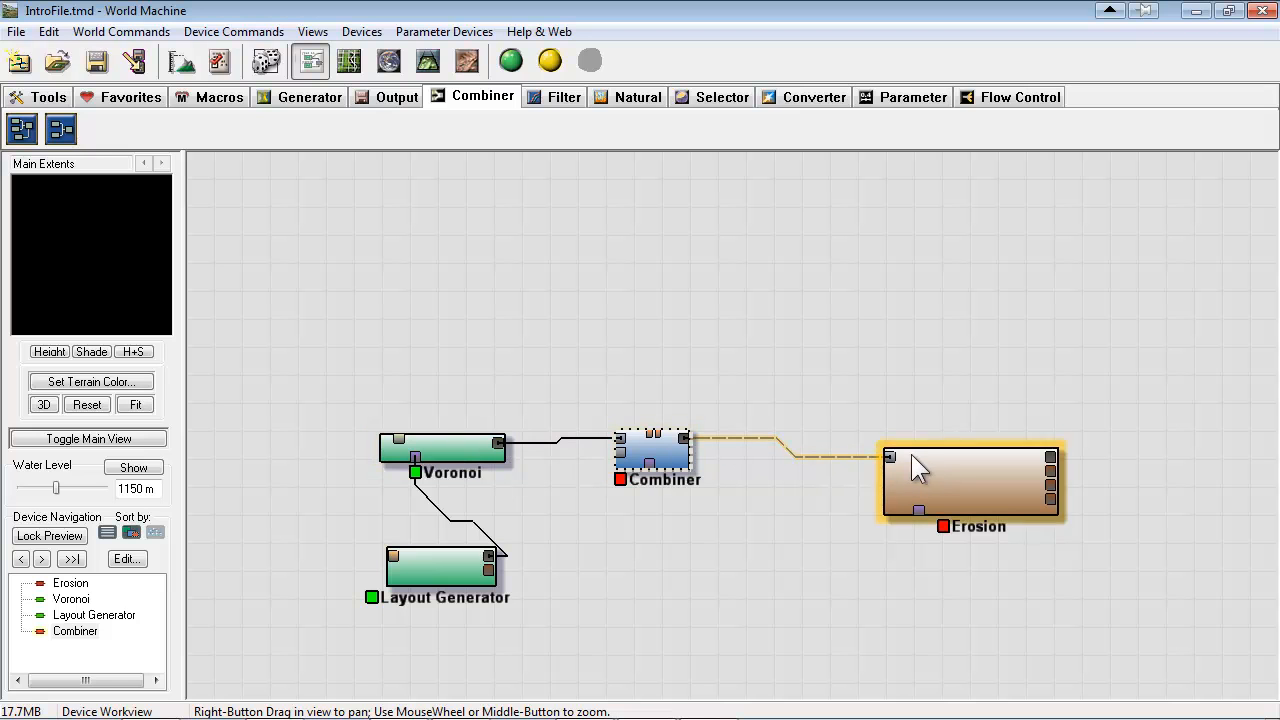
{"action": "left_click_drag", "start_coordinate": [675, 451], "coordinate": [684, 441]}
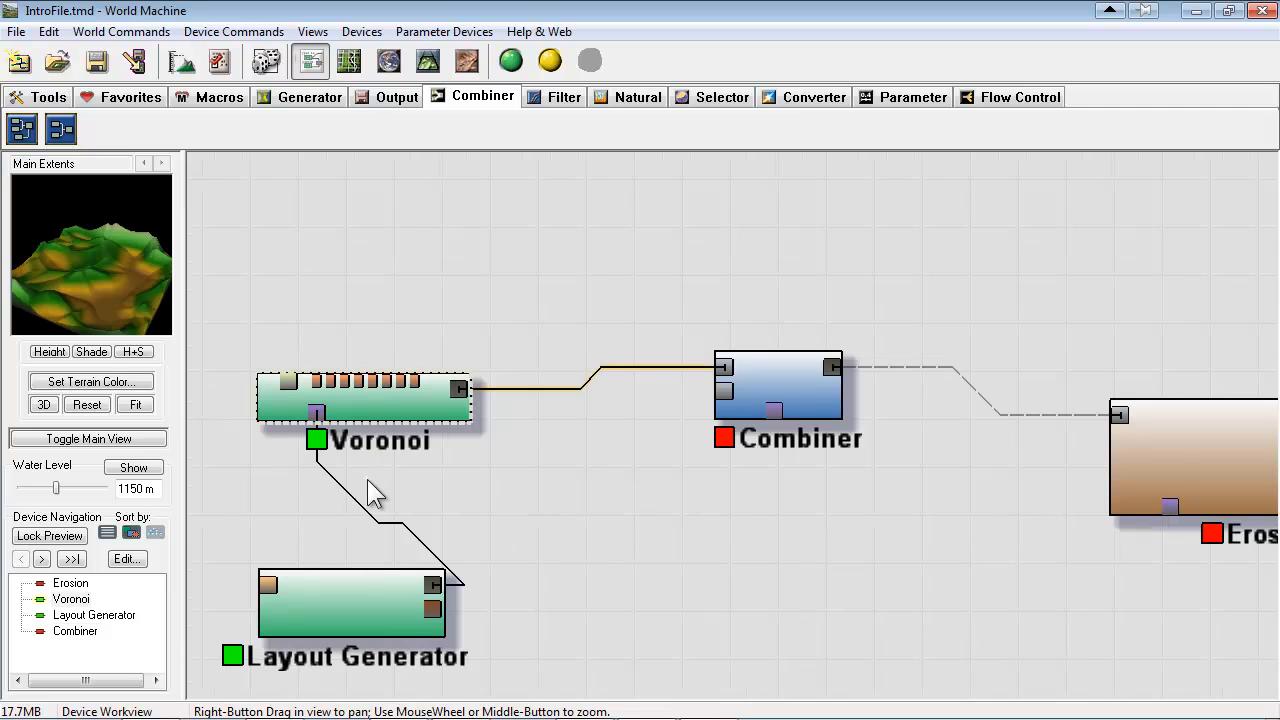
Connect the Voronoi output to the Combiner's second input as well and adjust the Combiner's placement in the network
{"action": "left_click_drag", "start_coordinate": [458, 388], "coordinate": [726, 391]}
{"action": "scroll", "coordinate": [539, 516], "scroll_direction": "down", "scroll_amount": 3}
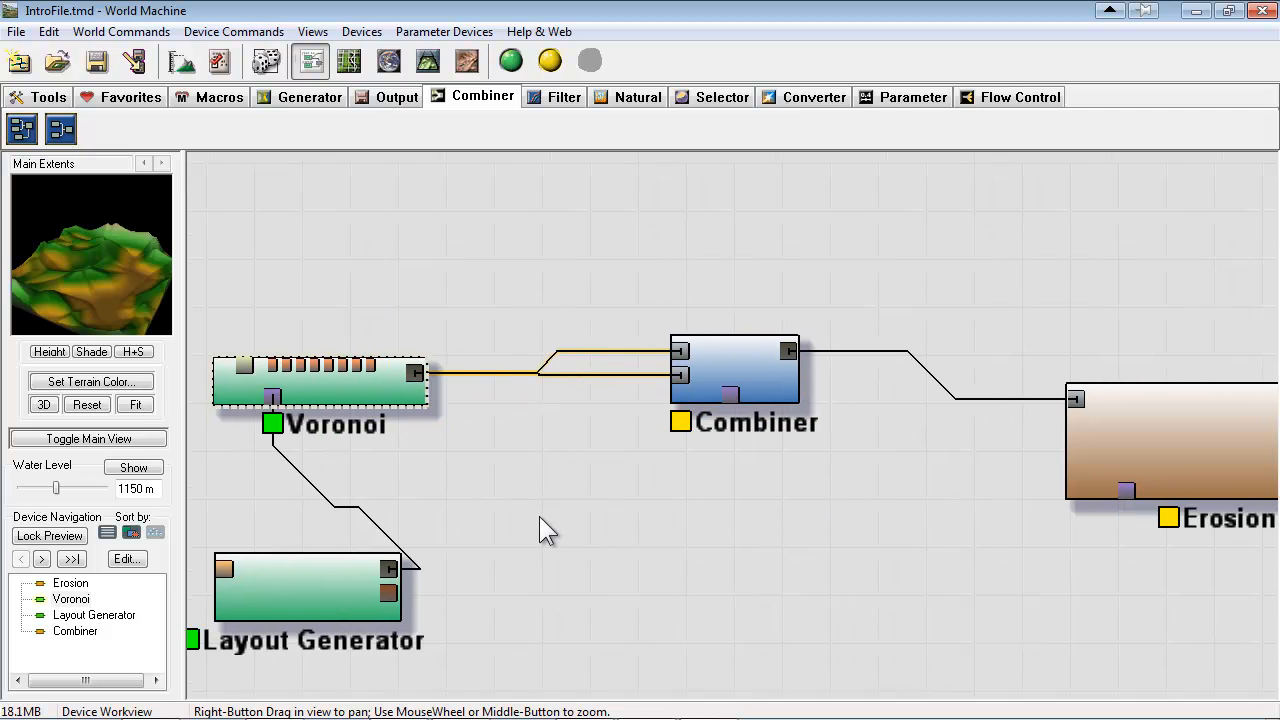
{"action": "left_click", "coordinate": [690, 415]}
{"action": "left_click_drag", "start_coordinate": [692, 413], "coordinate": [681, 413]}
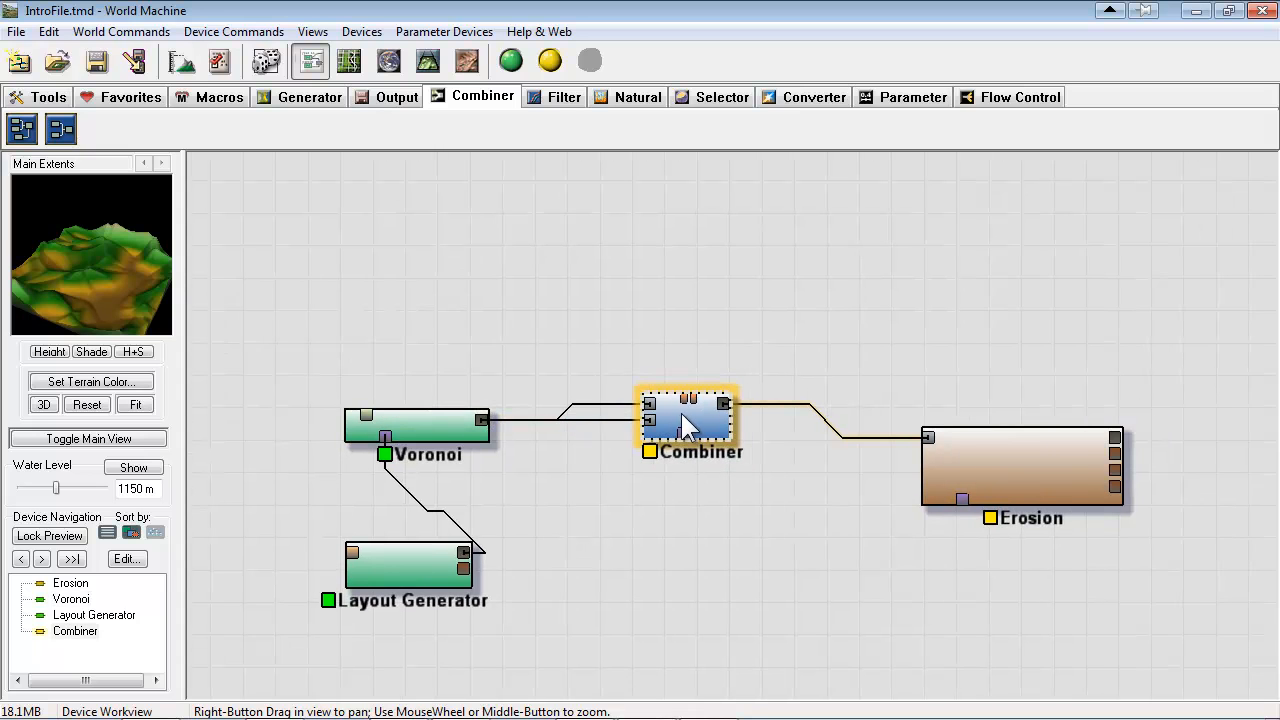
{"action": "right_click_drag", "start_coordinate": [678, 541], "coordinate": [667, 542]}
{"action": "left_click_drag", "start_coordinate": [676, 417], "coordinate": [684, 422]}
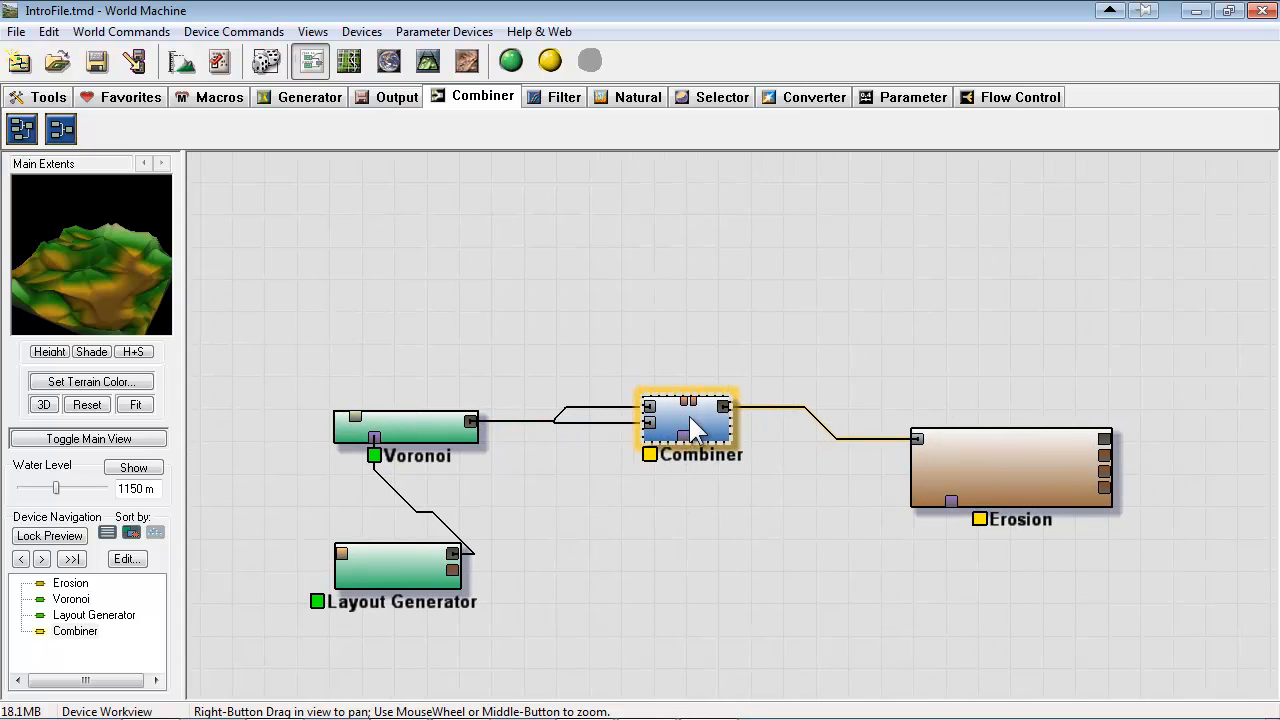
Set the Combiner's method to Add and reduce its strength
{"action": "double_click", "coordinate": [690, 418]}
{"action": "left_click", "coordinate": [634, 368]}
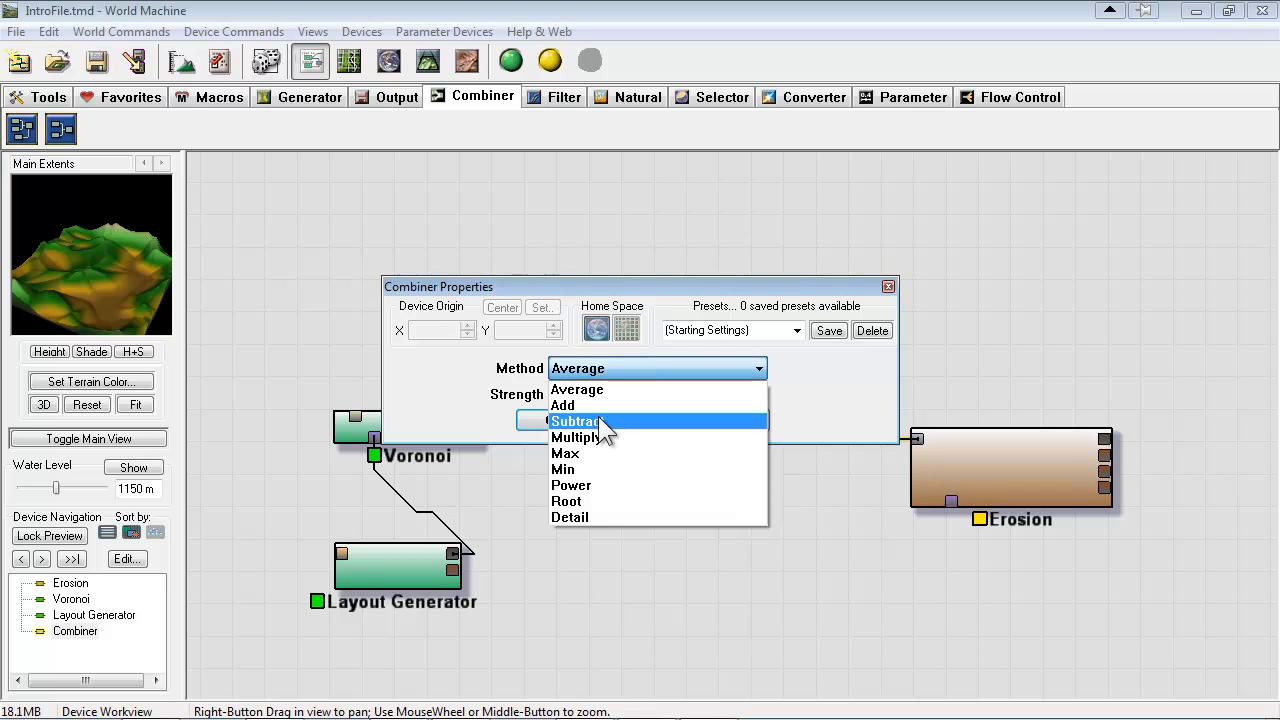
{"action": "left_click", "coordinate": [590, 405]}
{"action": "left_click_drag", "start_coordinate": [622, 394], "coordinate": [584, 394]}
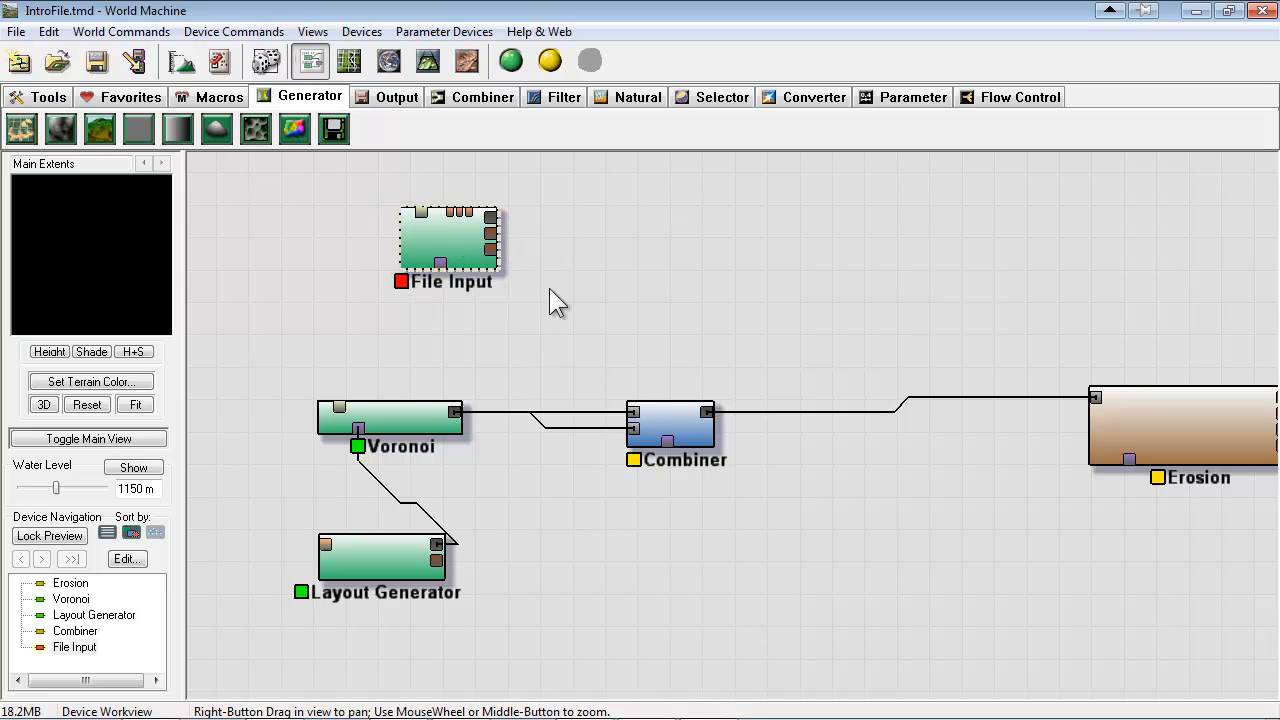
Load CeleryTestHeight.tif from the HeightMaps folder into the File Input device and set its altitude scaling to Full range
{"action": "double_click", "coordinate": [442, 262]}
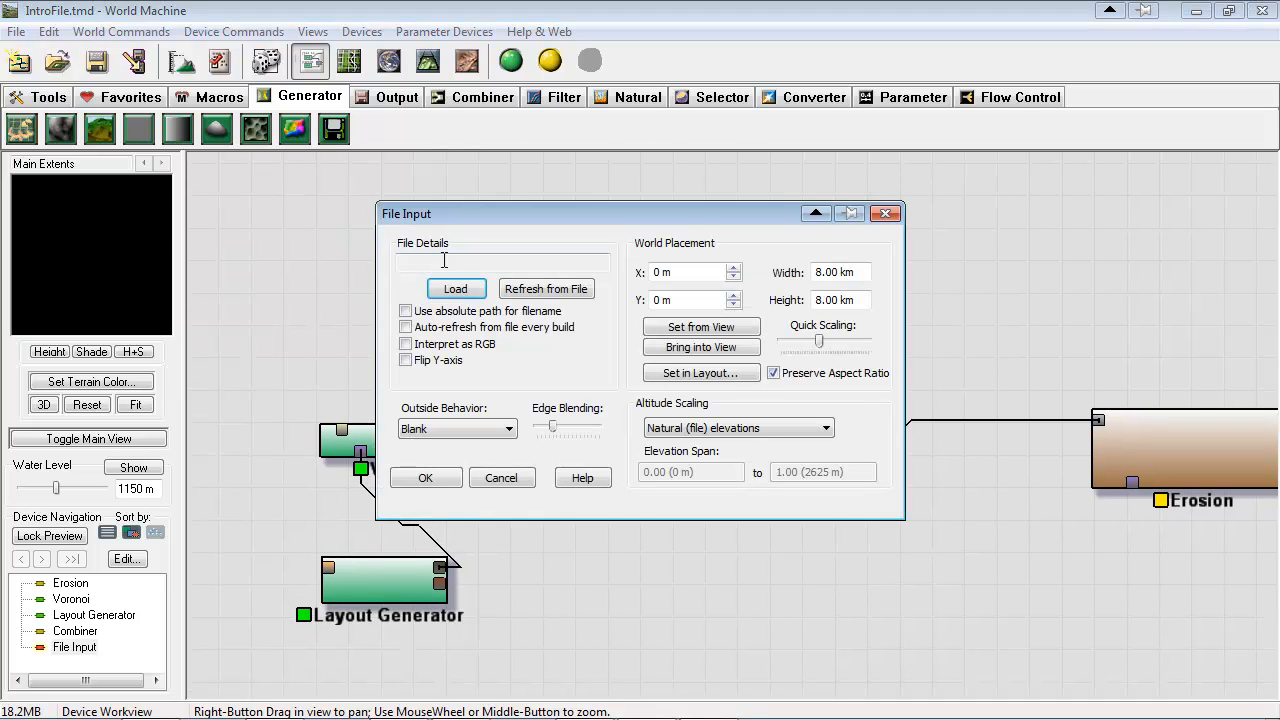
{"action": "left_click", "coordinate": [456, 289]}
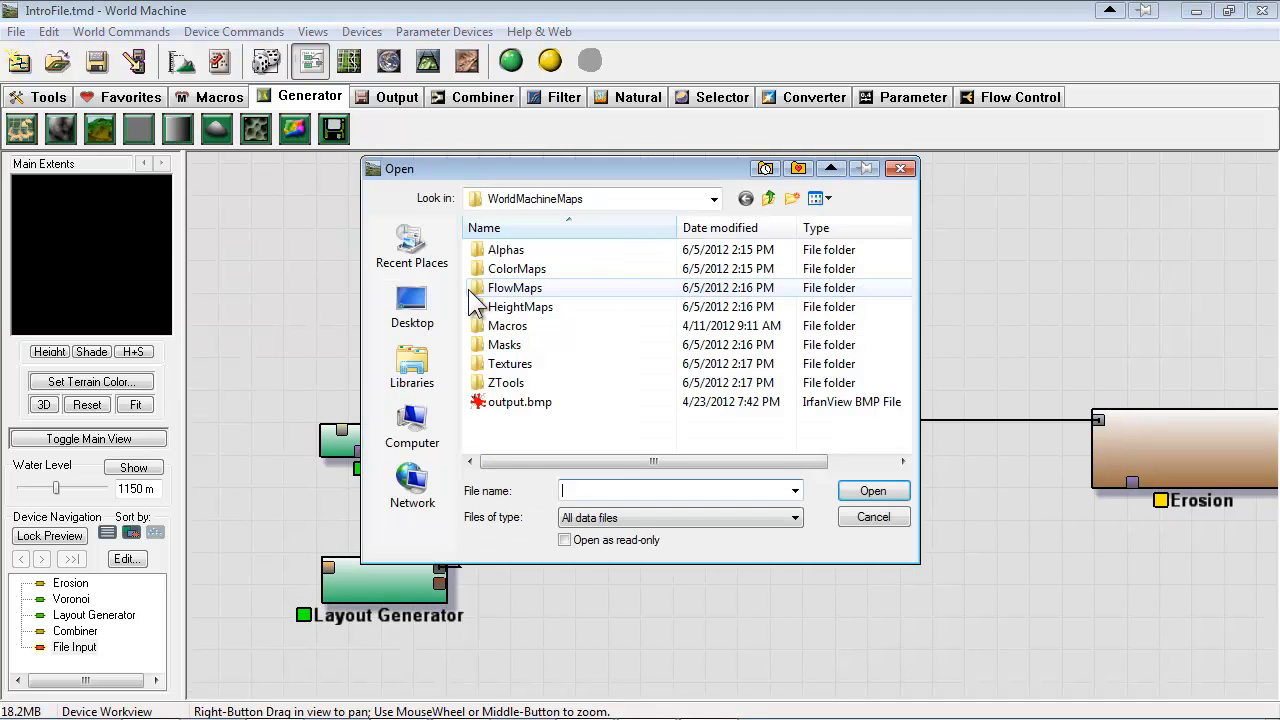
{"action": "double_click", "coordinate": [522, 307]}
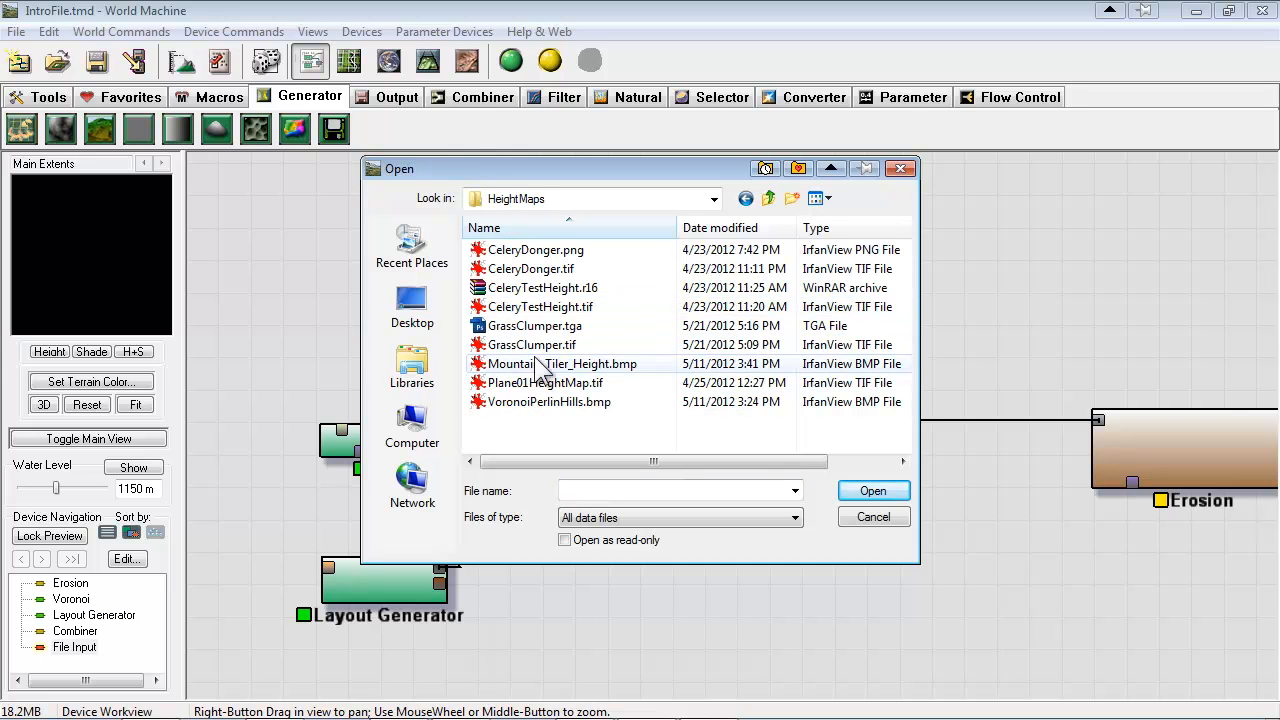
{"action": "left_click", "coordinate": [540, 307]}
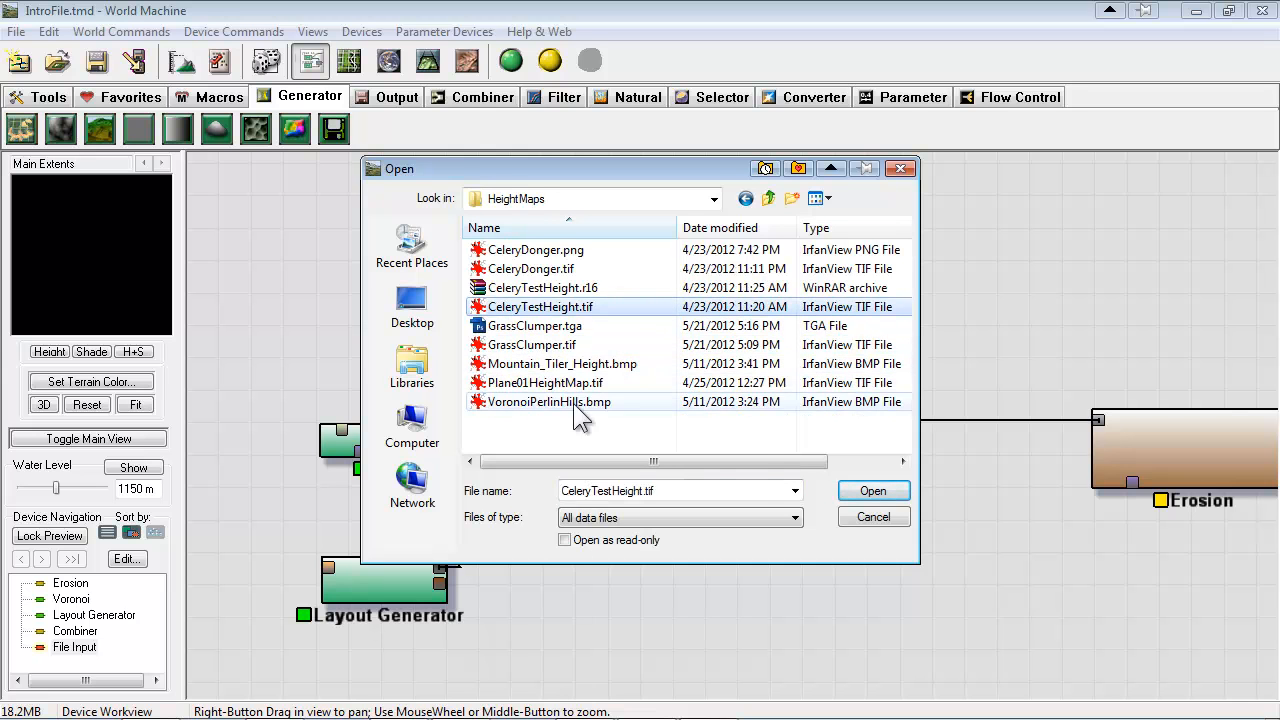
{"action": "left_click", "coordinate": [866, 494]}
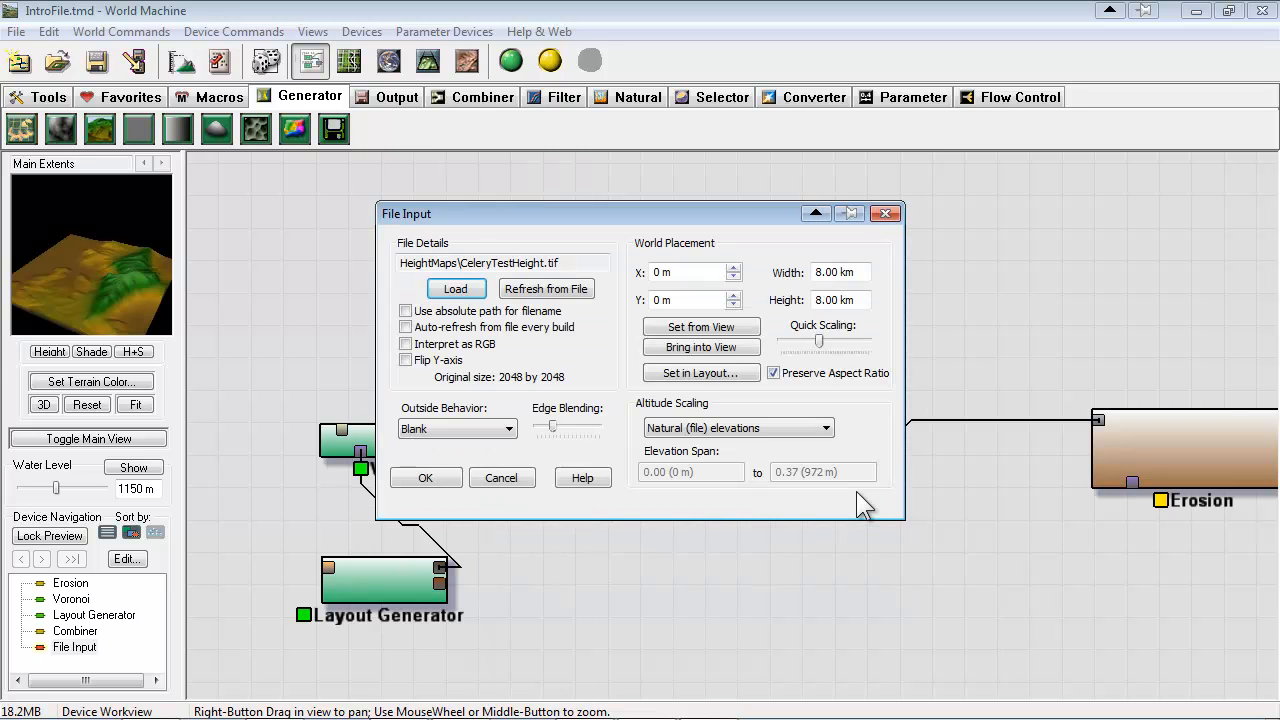
{"action": "left_click", "coordinate": [770, 433]}
{"action": "left_click", "coordinate": [695, 459]}
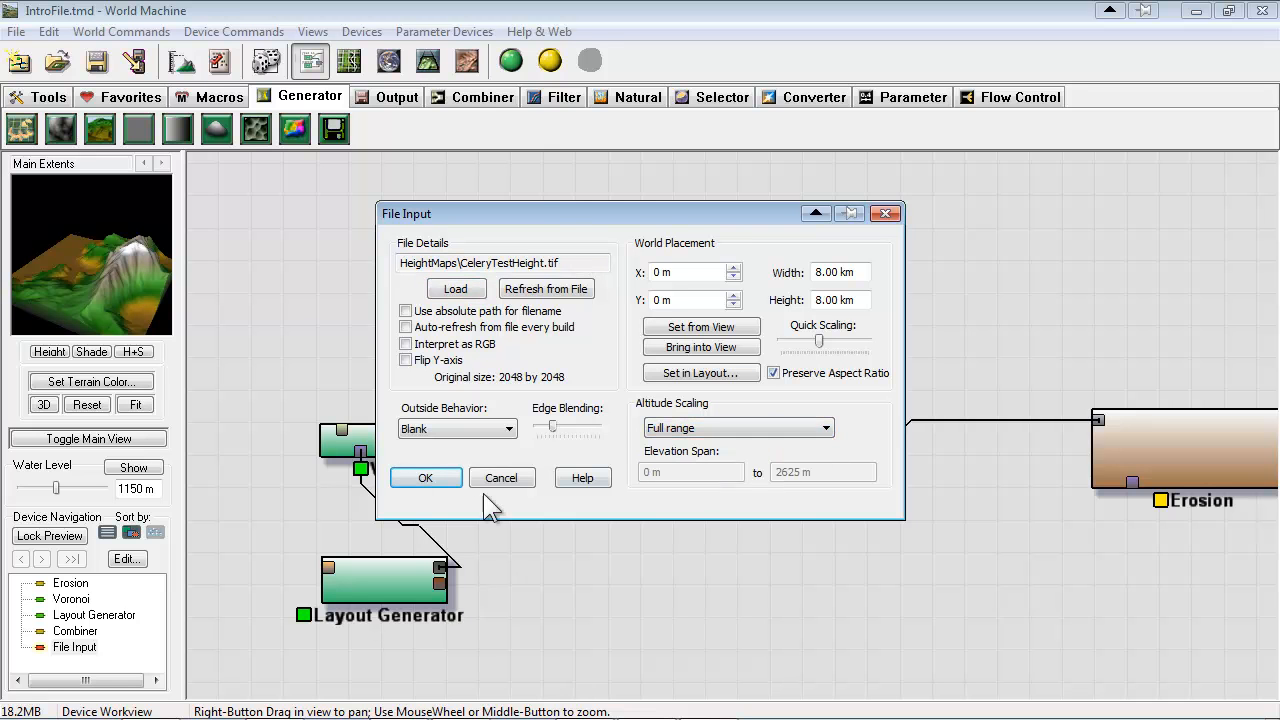
Confirm the File Input settings and position the File Input and Erosion devices in the network
{"action": "left_click", "coordinate": [431, 475]}
{"action": "left_click_drag", "start_coordinate": [428, 265], "coordinate": [456, 278]}
{"action": "left_click_drag", "start_coordinate": [73, 287], "coordinate": [140, 296]}
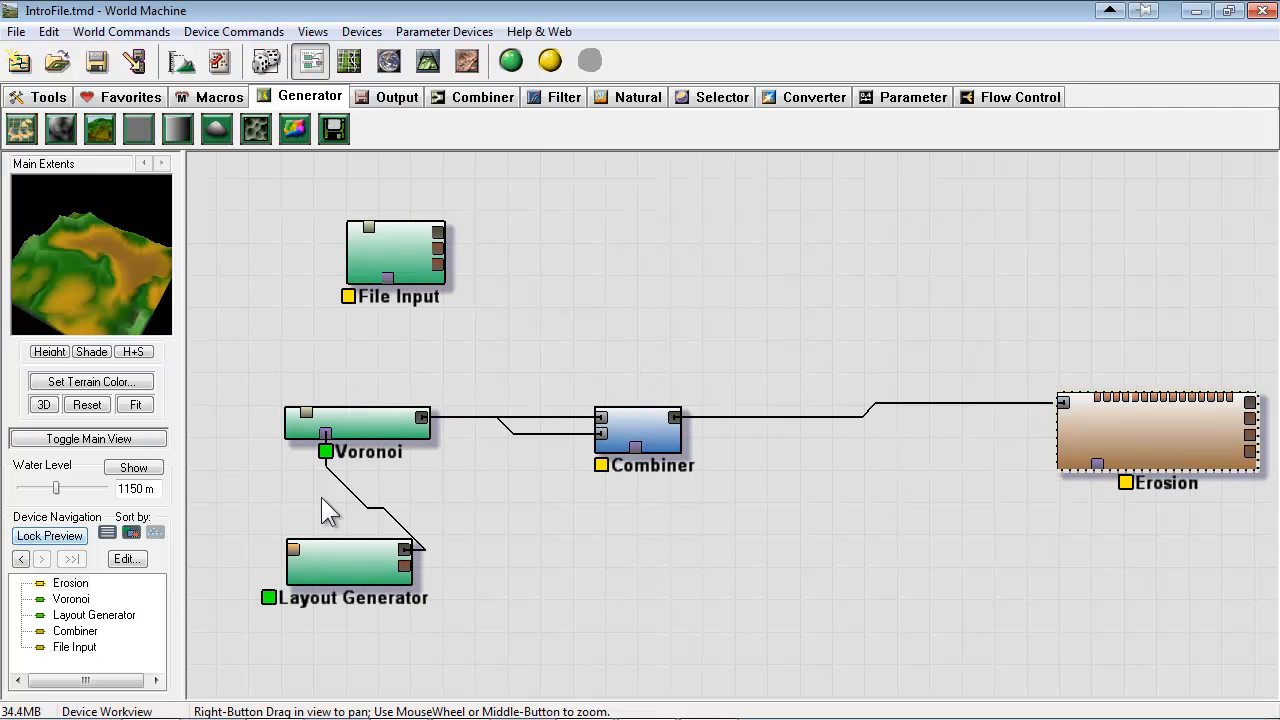
{"action": "right_click_drag", "start_coordinate": [743, 558], "coordinate": [711, 523]}
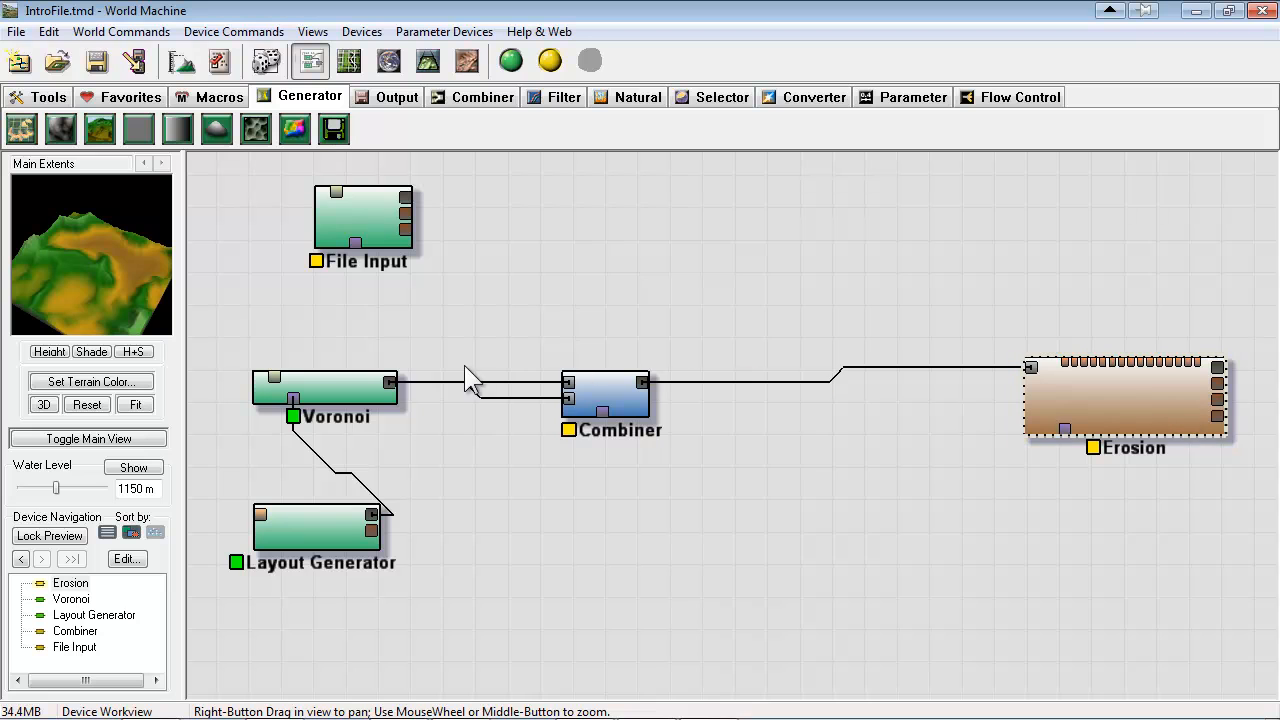
{"action": "mouse_move", "coordinate": [1113, 400]}
{"action": "left_mouse_down"}
{"action": "mouse_move", "coordinate": [1094, 422]}
{"action": "mouse_move", "coordinate": [1094, 403]}
{"action": "left_mouse_up"}
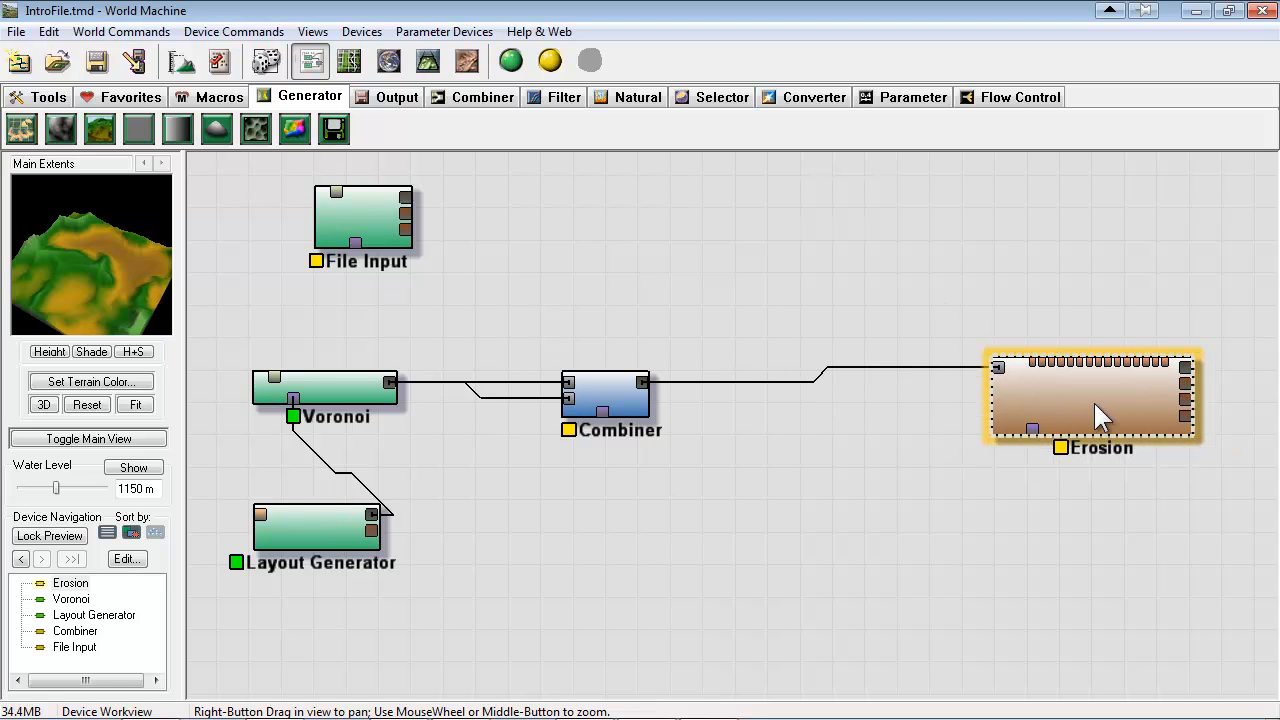
Try locking the preview on Erosion while shifting the other devices, and release the lock to preview the selected devices
{"action": "left_click", "coordinate": [47, 536]}
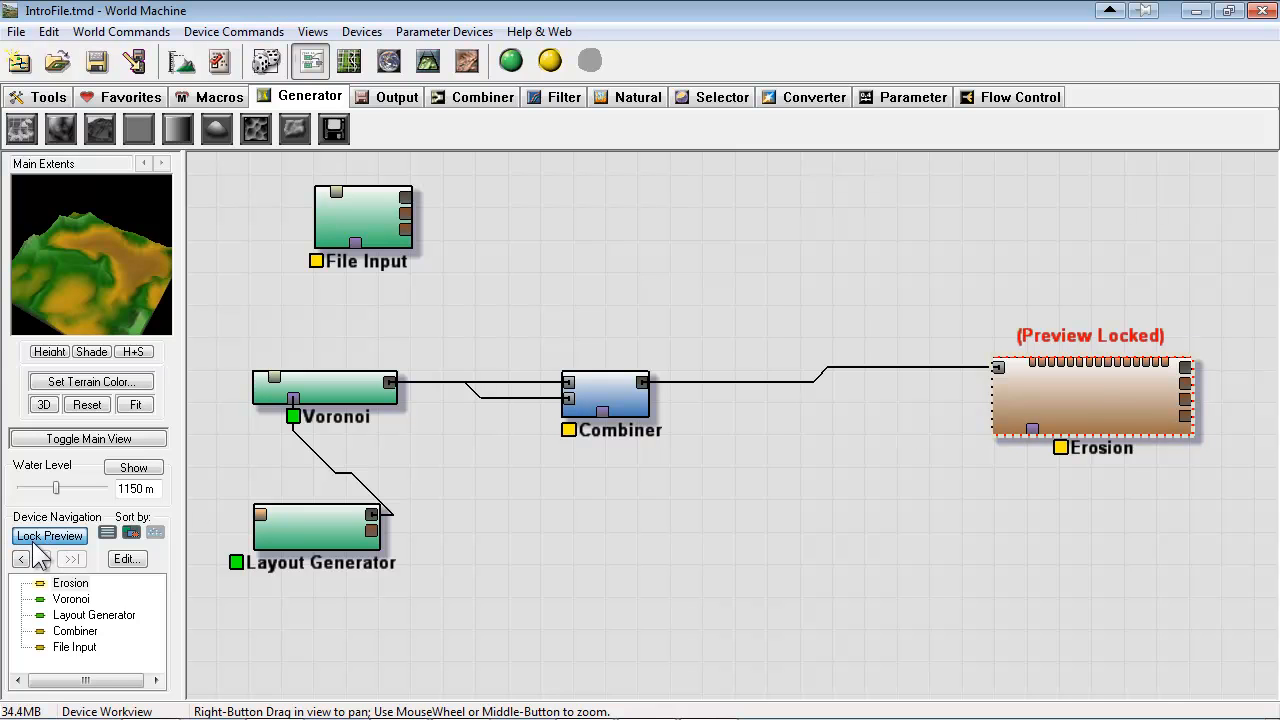
{"action": "left_click_drag", "start_coordinate": [376, 223], "coordinate": [383, 248]}
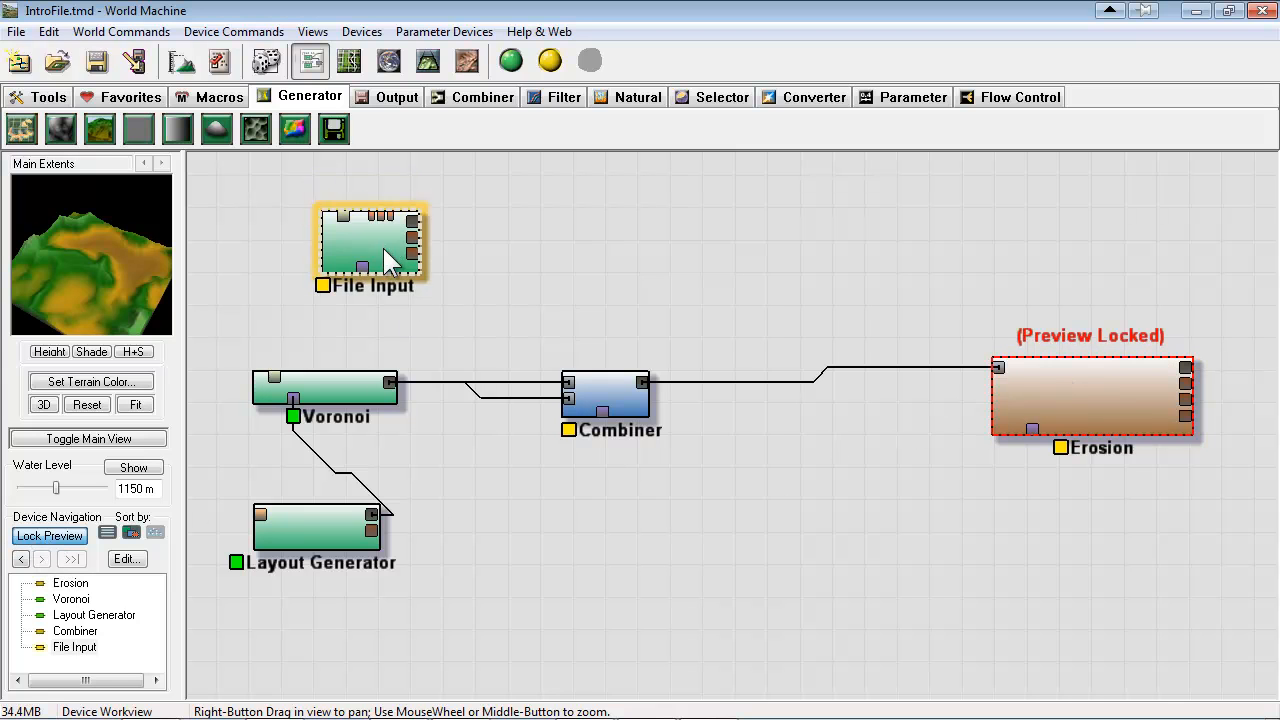
{"action": "left_click_drag", "start_coordinate": [370, 390], "coordinate": [378, 392]}
{"action": "left_click_drag", "start_coordinate": [620, 388], "coordinate": [642, 364]}
{"action": "mouse_move", "coordinate": [329, 547]}
{"action": "left_mouse_down"}
{"action": "mouse_move", "coordinate": [331, 576]}
{"action": "mouse_move", "coordinate": [338, 537]}
{"action": "left_mouse_up"}
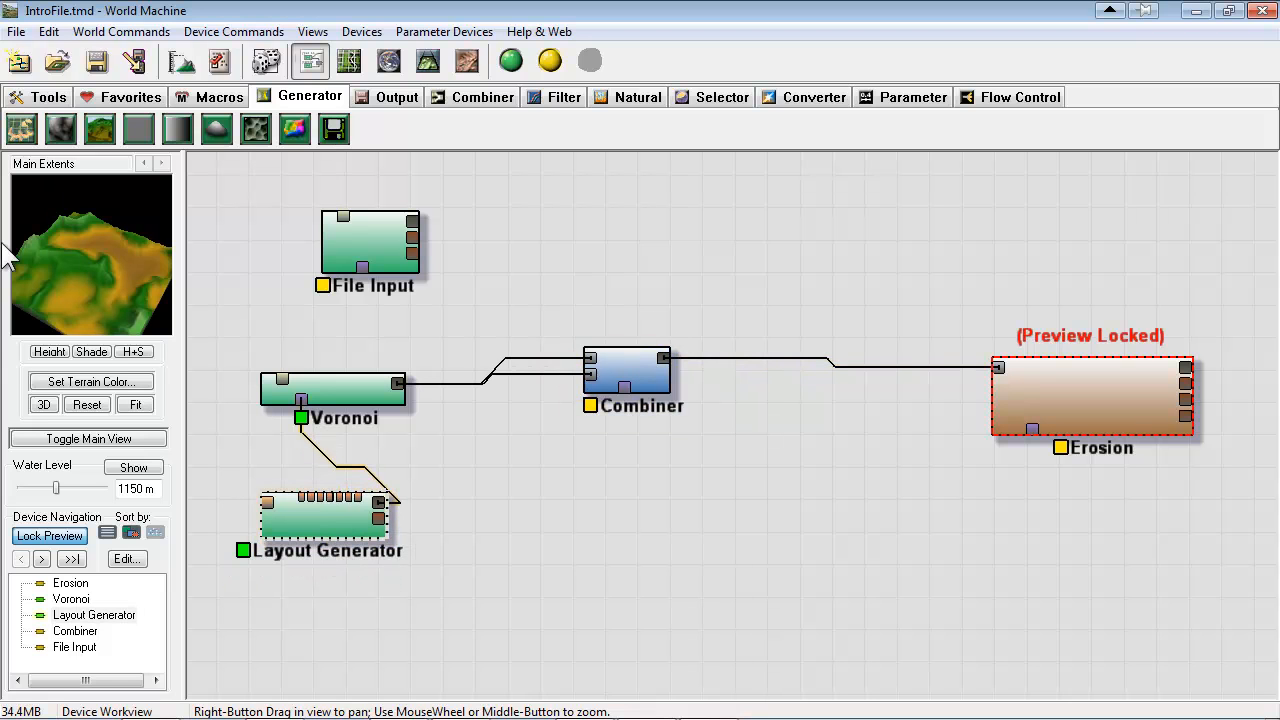
{"action": "left_click", "coordinate": [1054, 402]}
{"action": "left_click", "coordinate": [72, 540]}
{"action": "left_click", "coordinate": [355, 382]}
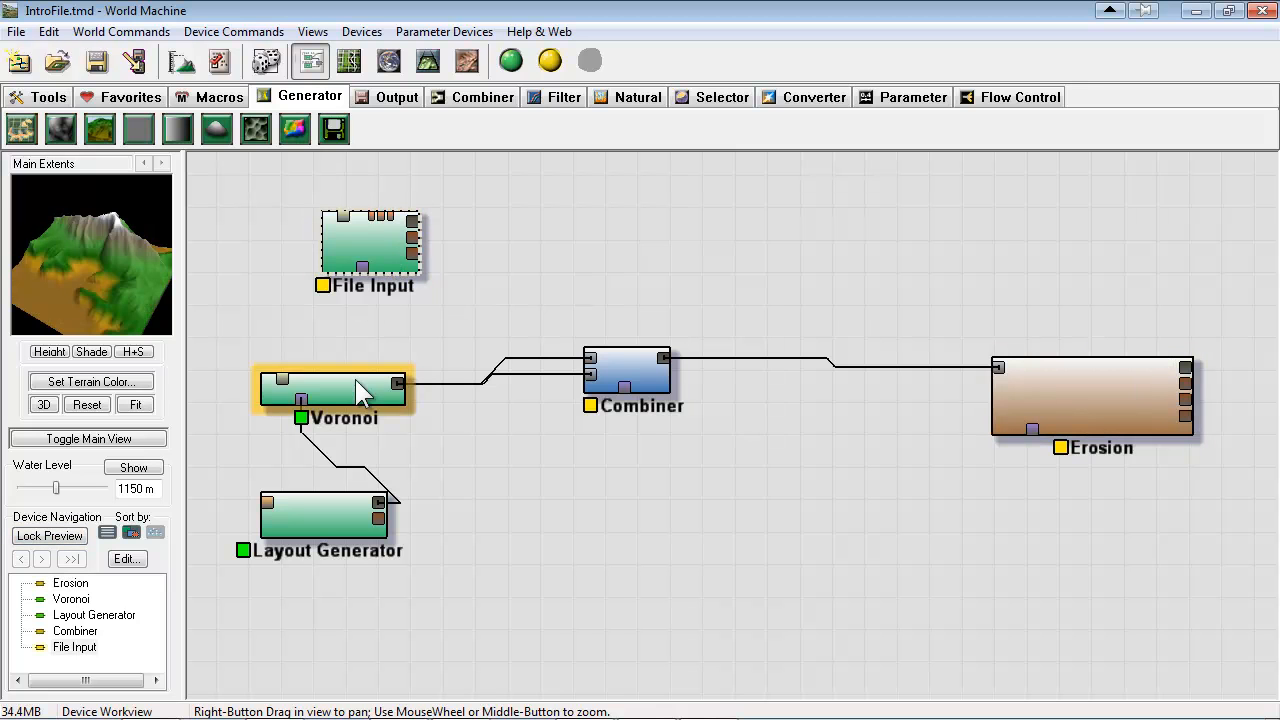
{"action": "left_click", "coordinate": [330, 515]}
{"action": "left_click_drag", "start_coordinate": [610, 385], "coordinate": [637, 422]}
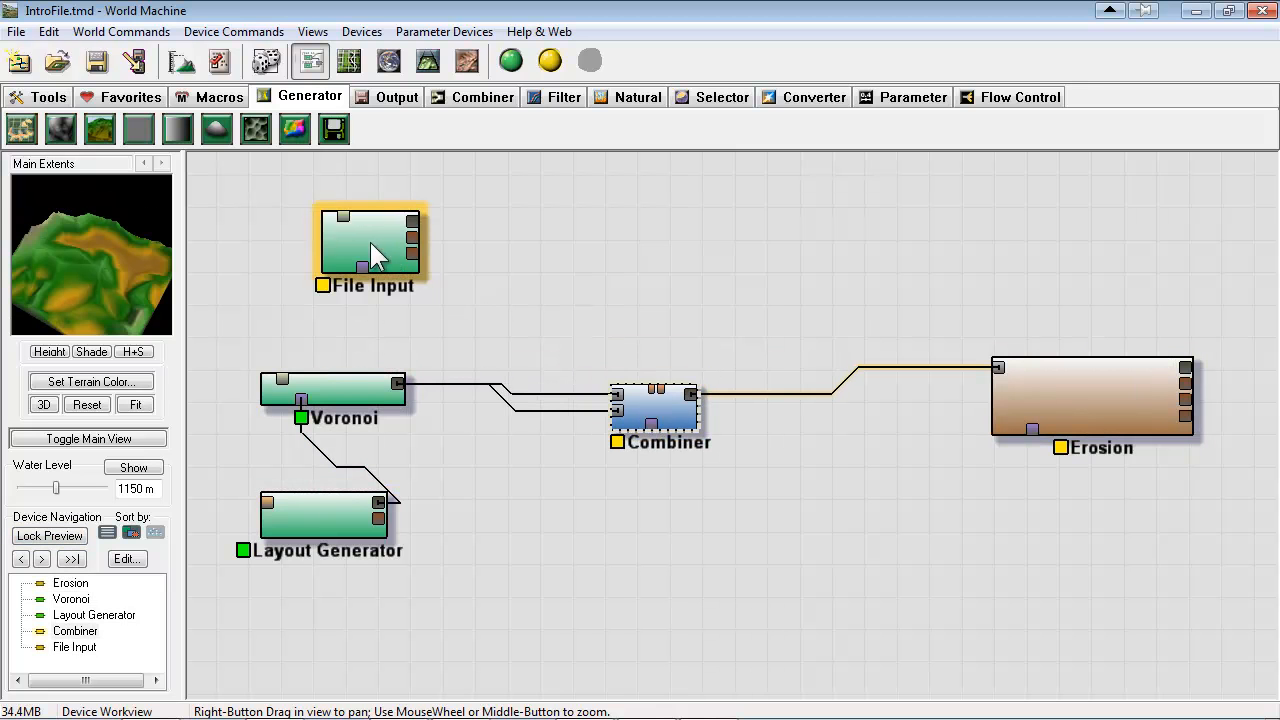
Move the File Input device clear of the Voronoi branch and lock the preview on it
{"action": "left_click_drag", "start_coordinate": [371, 243], "coordinate": [517, 243]}
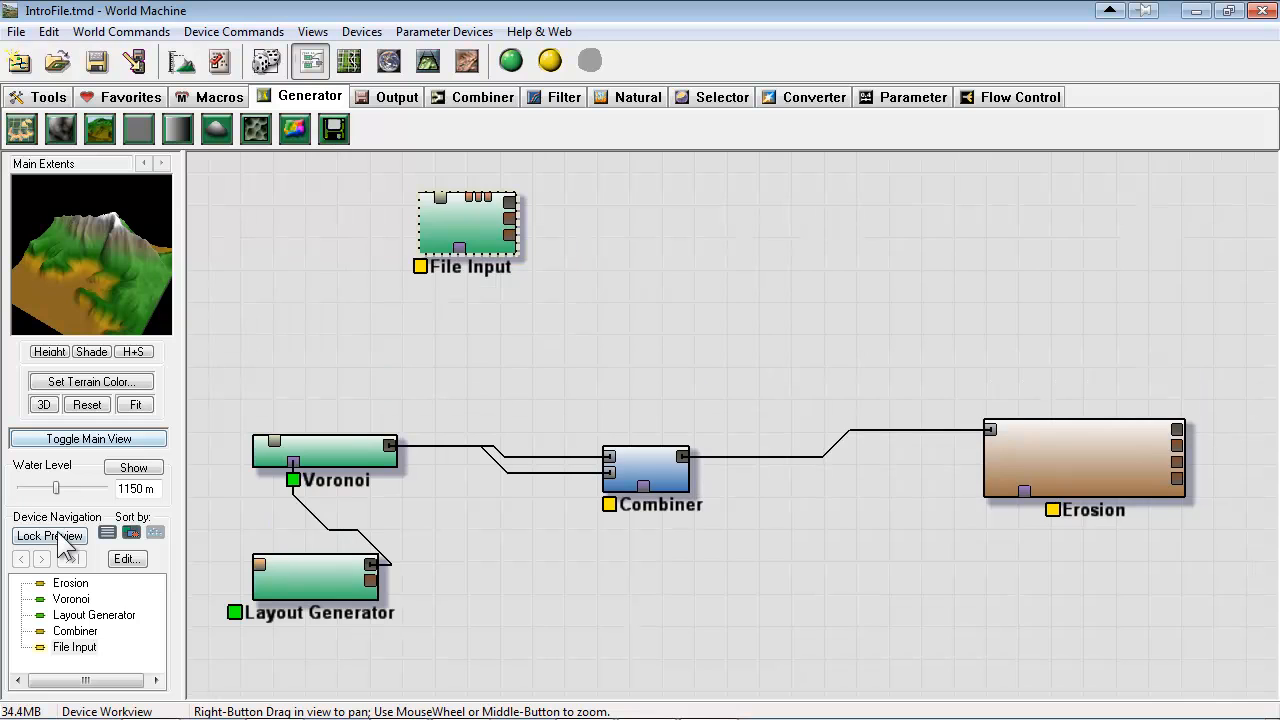
{"action": "left_click", "coordinate": [50, 535]}
{"action": "left_click_drag", "start_coordinate": [465, 222], "coordinate": [488, 245]}
Add a second Layout Generator below the File Input device and open its layout for editing
{"action": "left_click", "coordinate": [22, 128]}
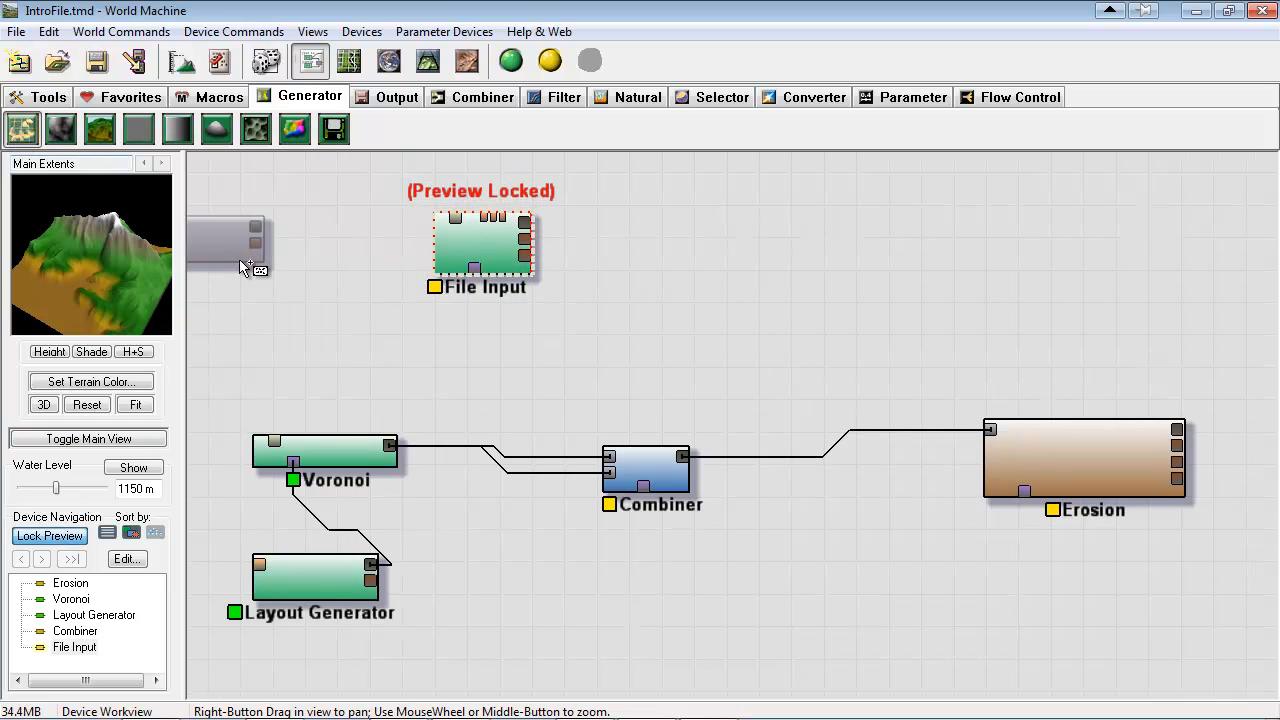
{"action": "left_click", "coordinate": [475, 359]}
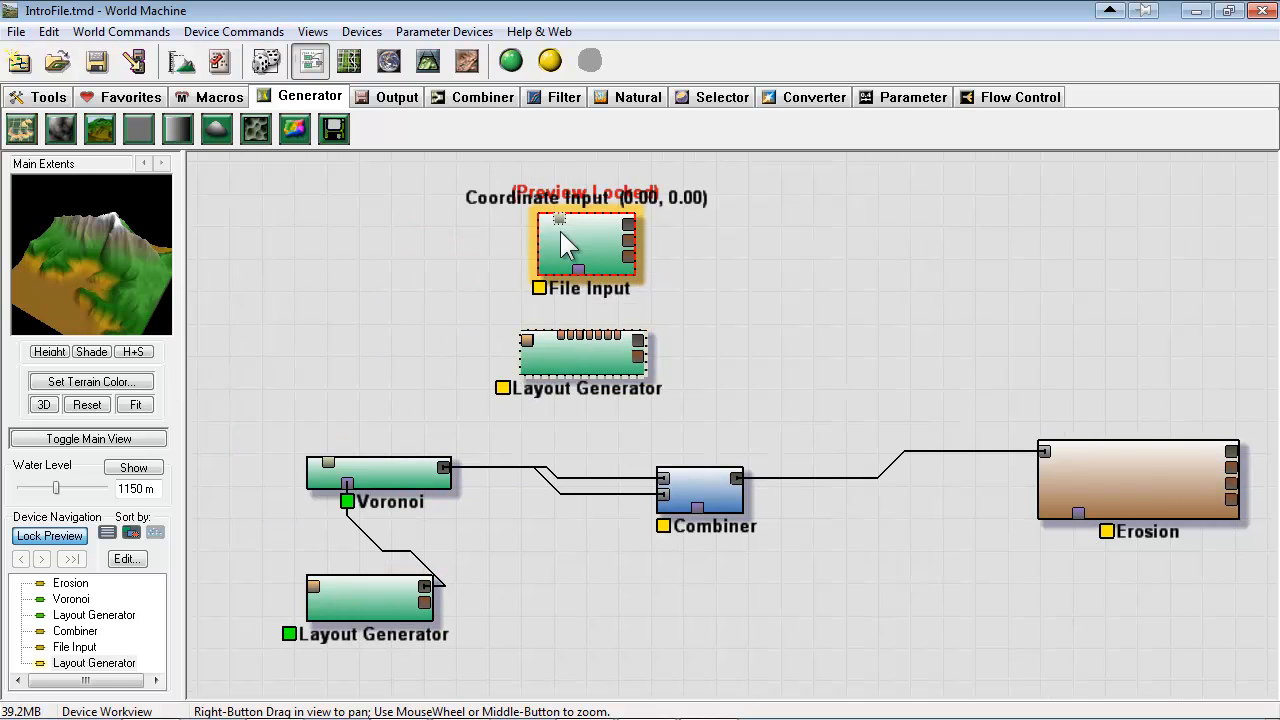
{"action": "left_click", "coordinate": [592, 244]}
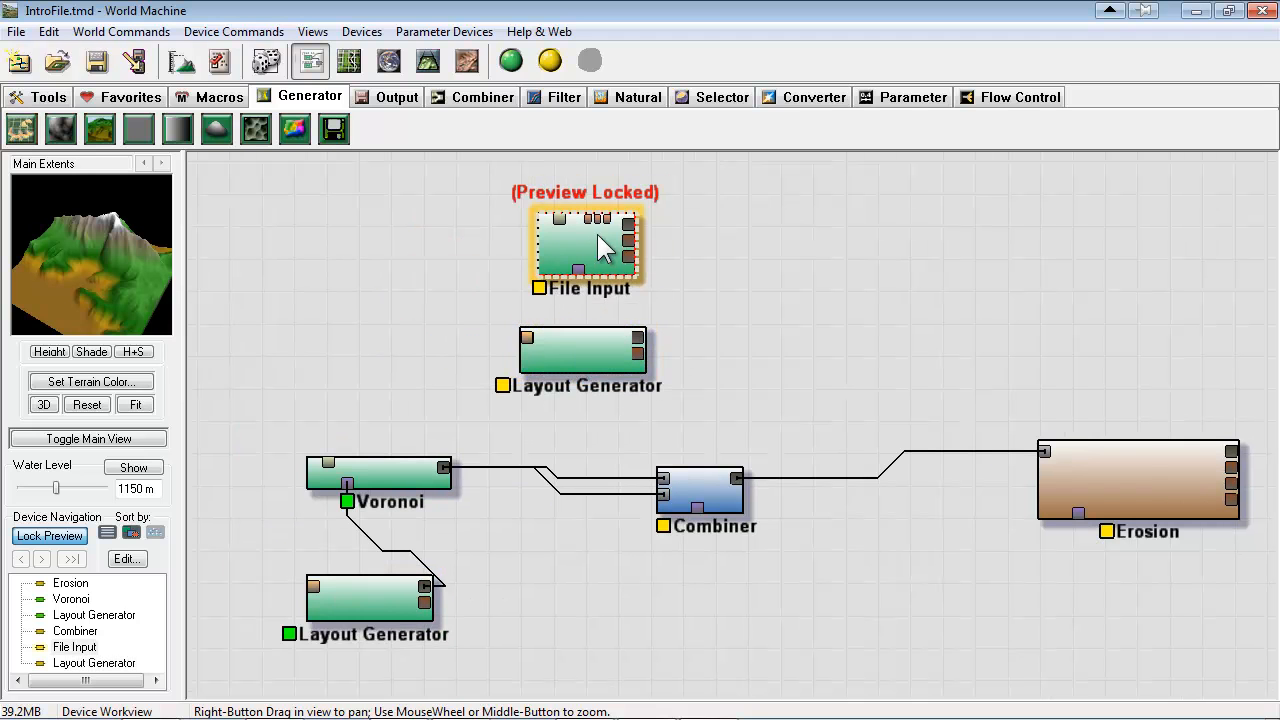
{"action": "double_click", "coordinate": [583, 353]}
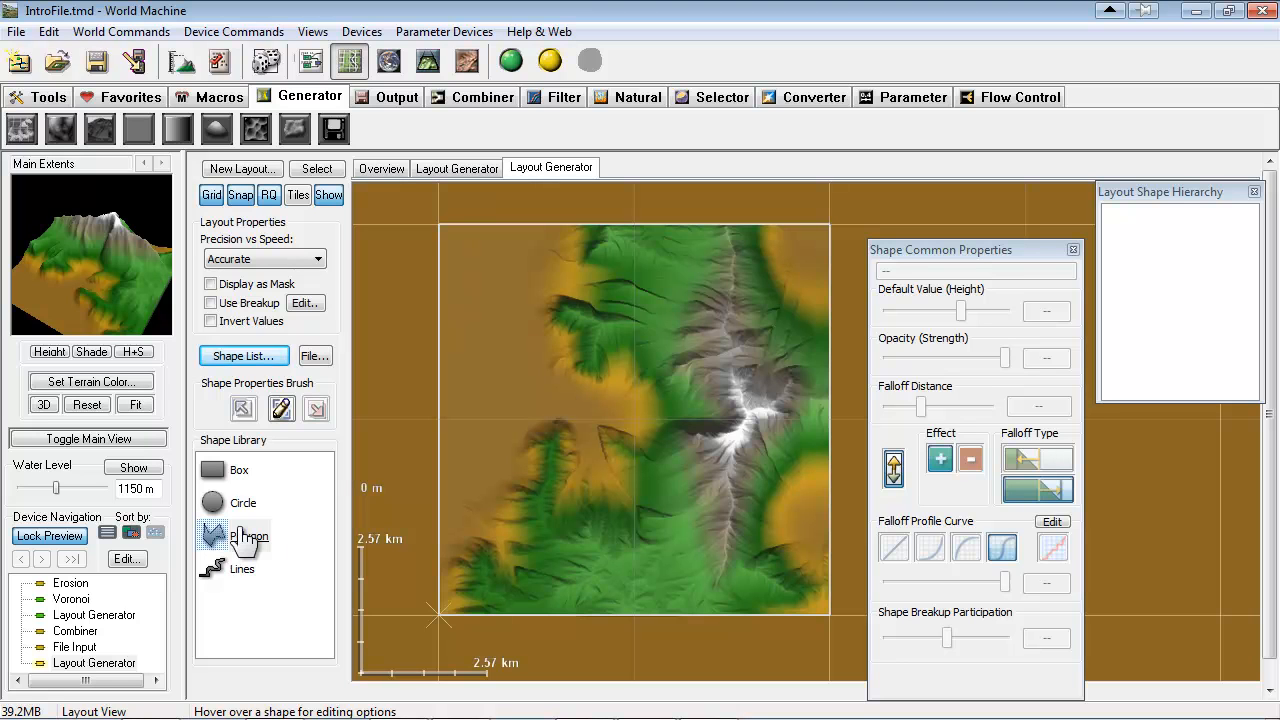
Draw a polygon around the imported mountain ridge in the new Layout Generator, running from its northern to its southern end
{"action": "left_click", "coordinate": [245, 545]}
{"action": "left_click", "coordinate": [624, 421]}
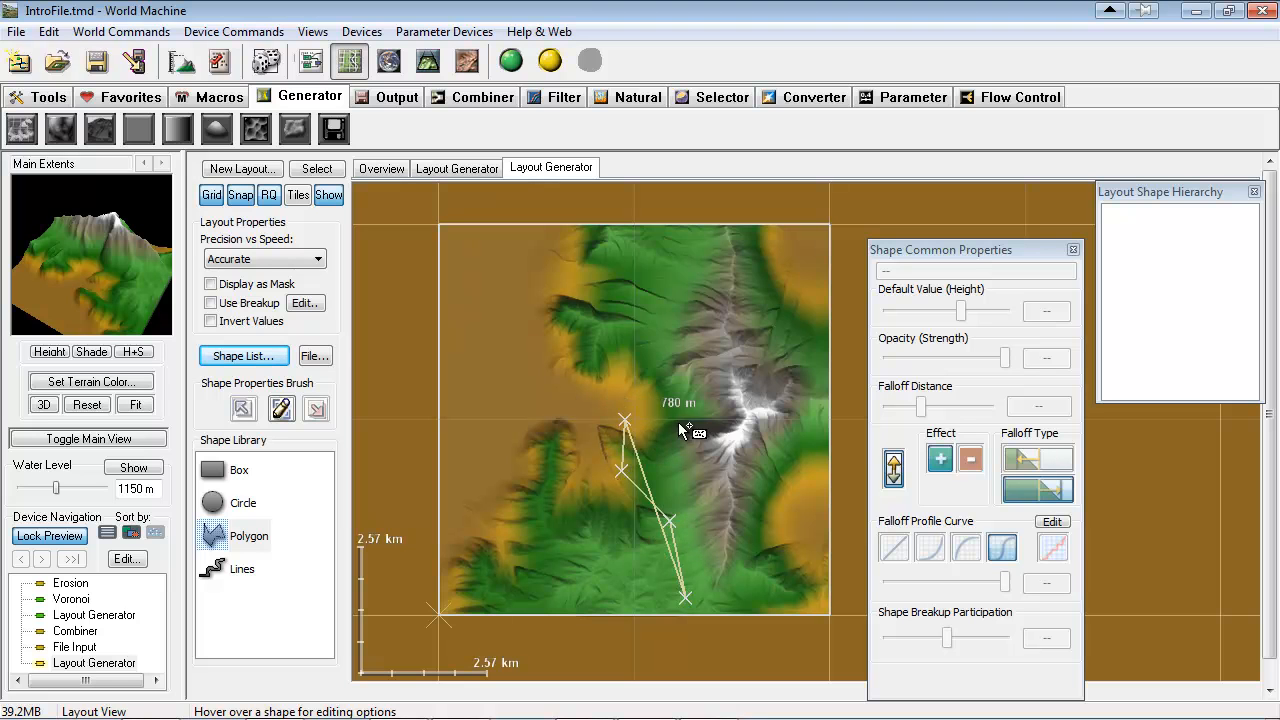
{"action": "left_click", "coordinate": [693, 407]}
{"action": "left_click", "coordinate": [634, 357]}
{"action": "left_click", "coordinate": [660, 289]}
{"action": "left_click", "coordinate": [731, 224]}
{"action": "left_click", "coordinate": [787, 345]}
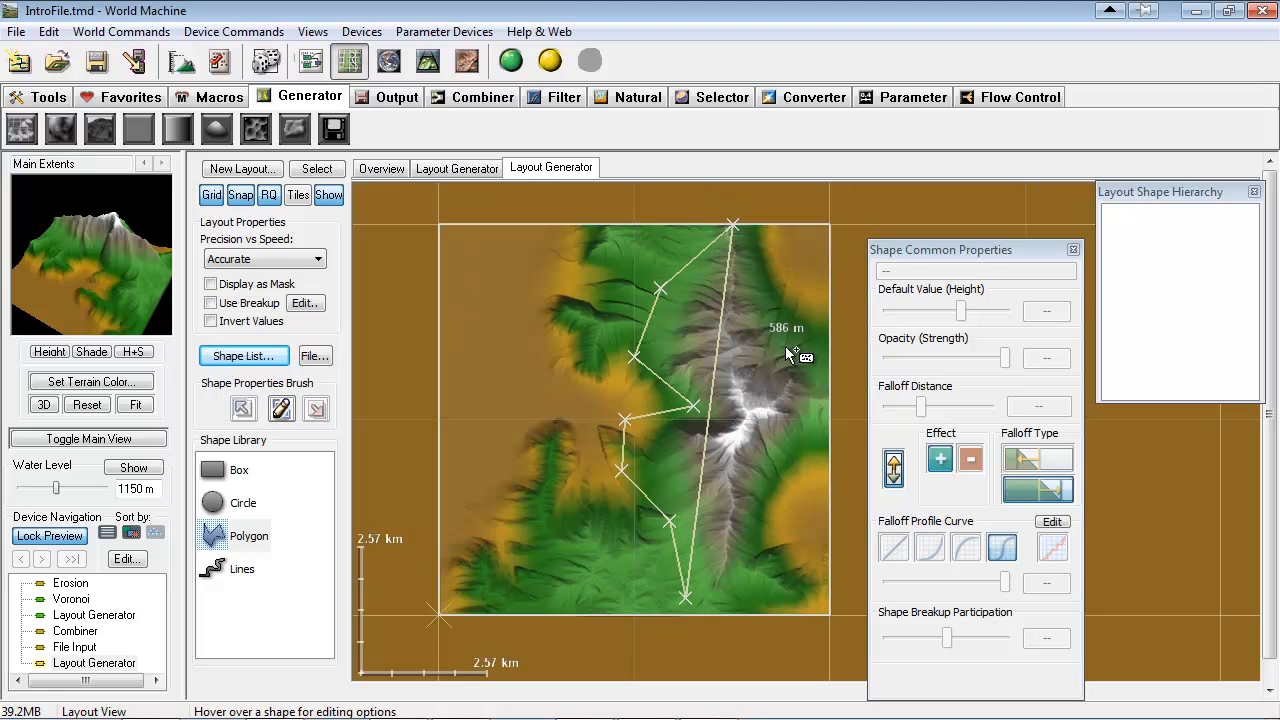
{"action": "left_click", "coordinate": [804, 426]}
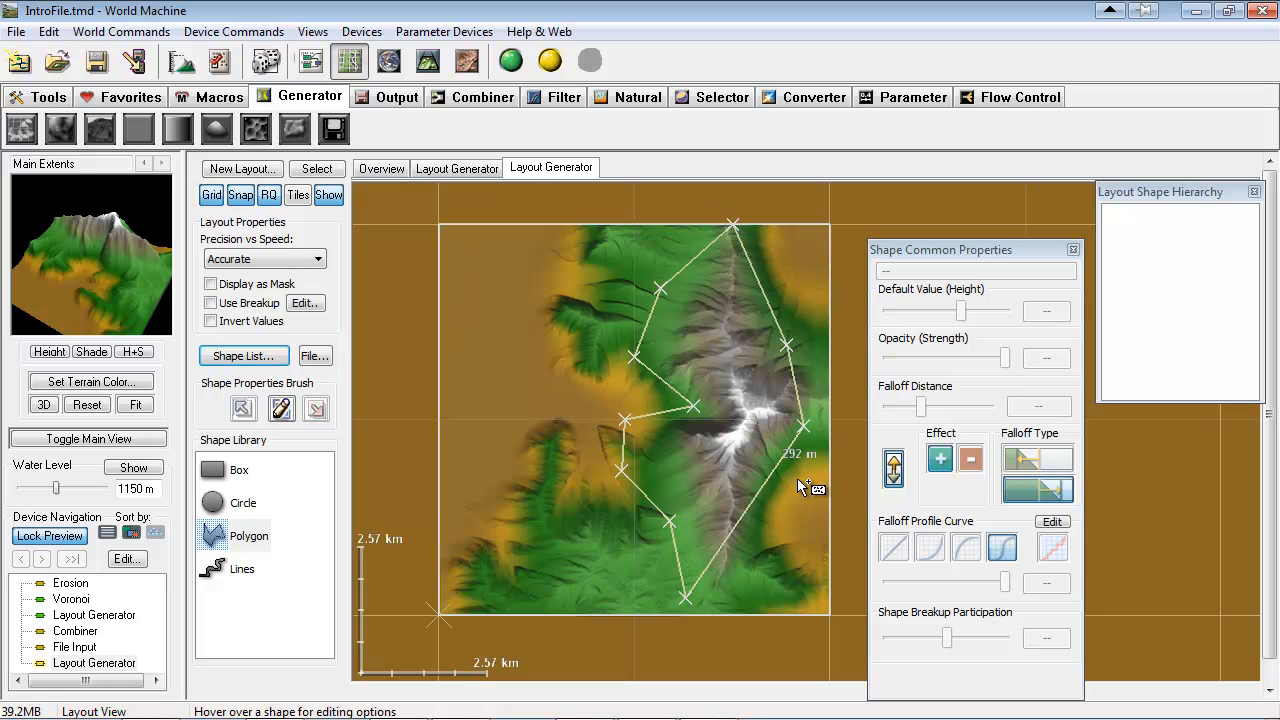
{"action": "double_click", "coordinate": [729, 571]}
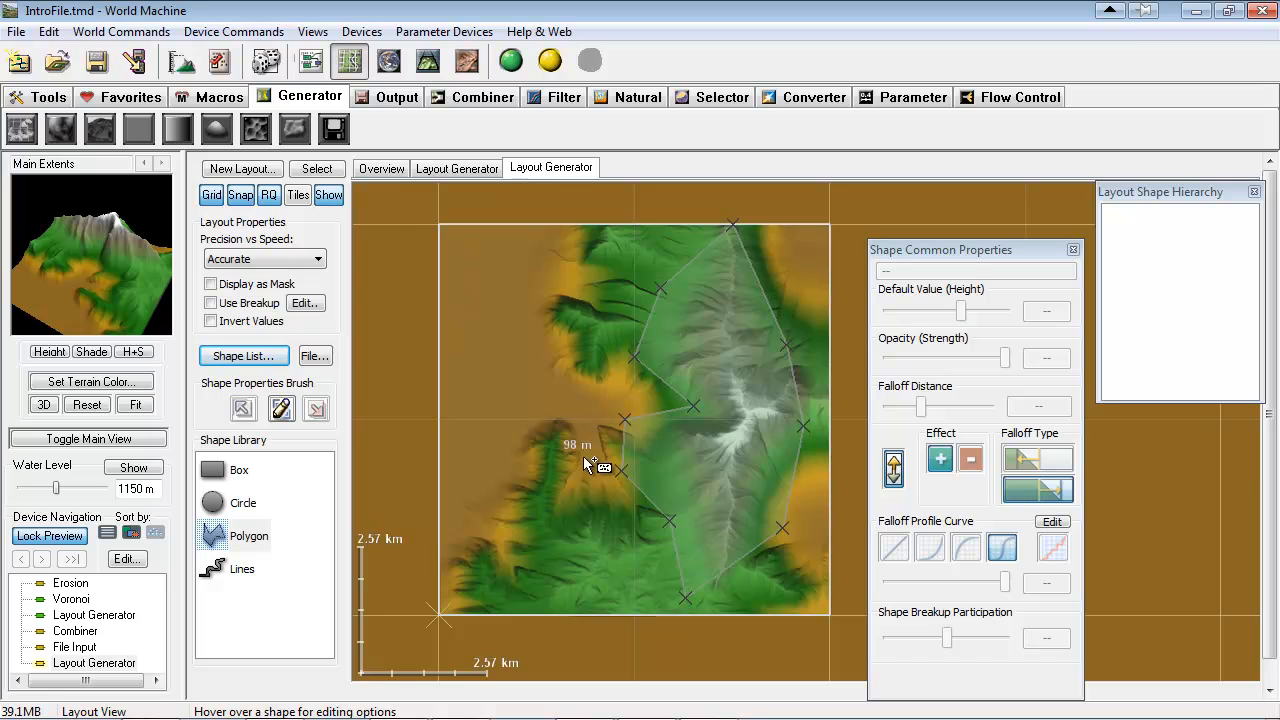
{"action": "right_click_drag", "start_coordinate": [583, 456], "coordinate": [556, 445]}
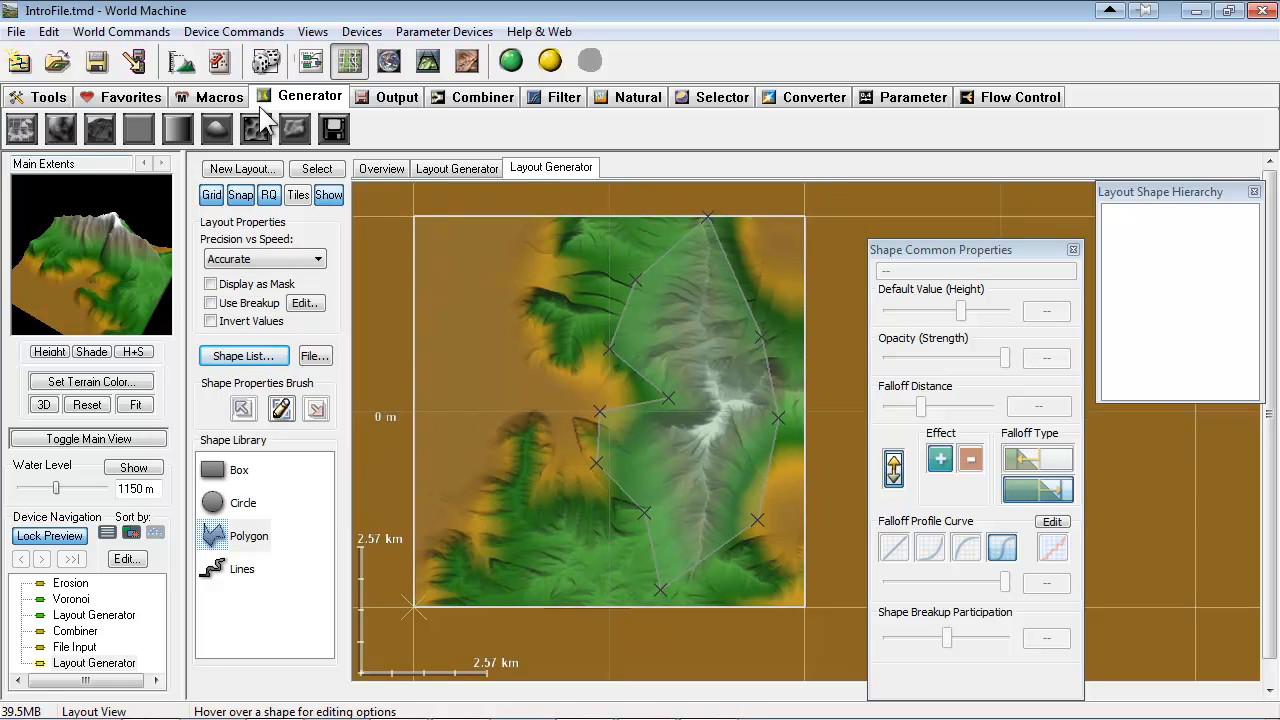
Return to the device network, unlock the preview and reposition the new Layout Generator beneath File Input
{"action": "left_click", "coordinate": [310, 61]}
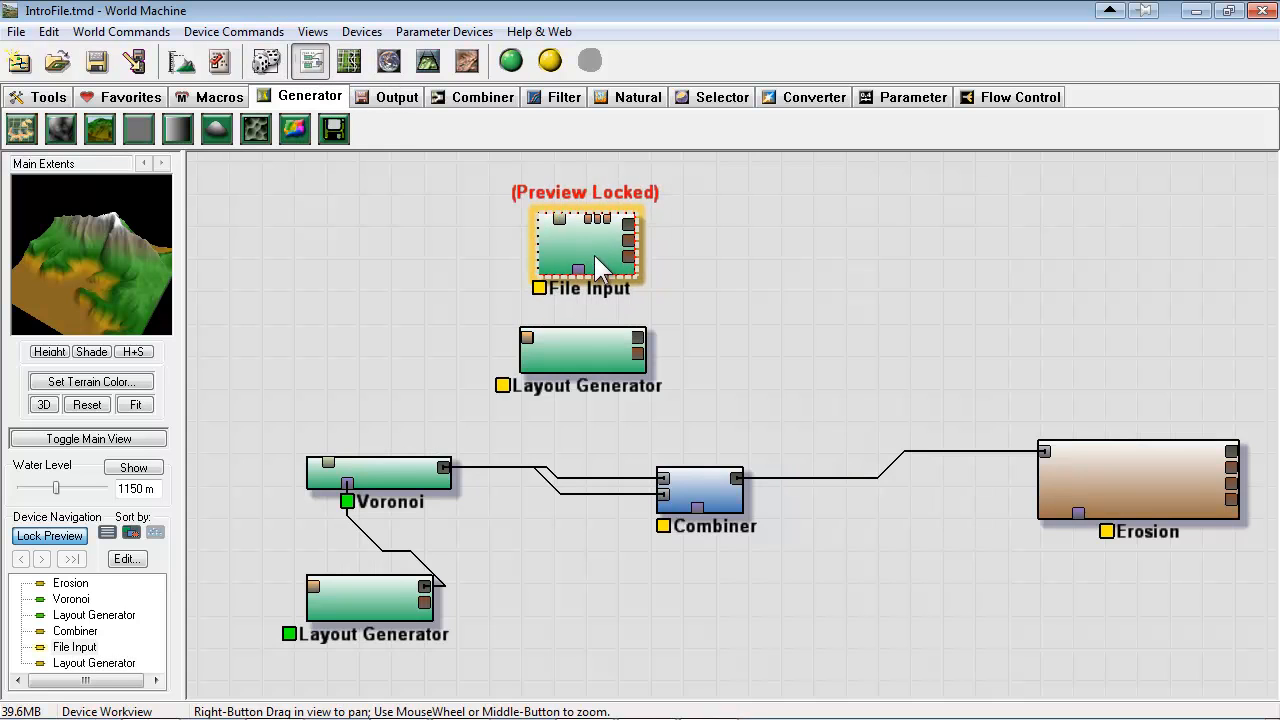
{"action": "left_click", "coordinate": [63, 541]}
{"action": "mouse_move", "coordinate": [587, 354]}
{"action": "left_mouse_down"}
{"action": "mouse_move", "coordinate": [610, 356]}
{"action": "mouse_move", "coordinate": [606, 371]}
{"action": "left_mouse_up"}
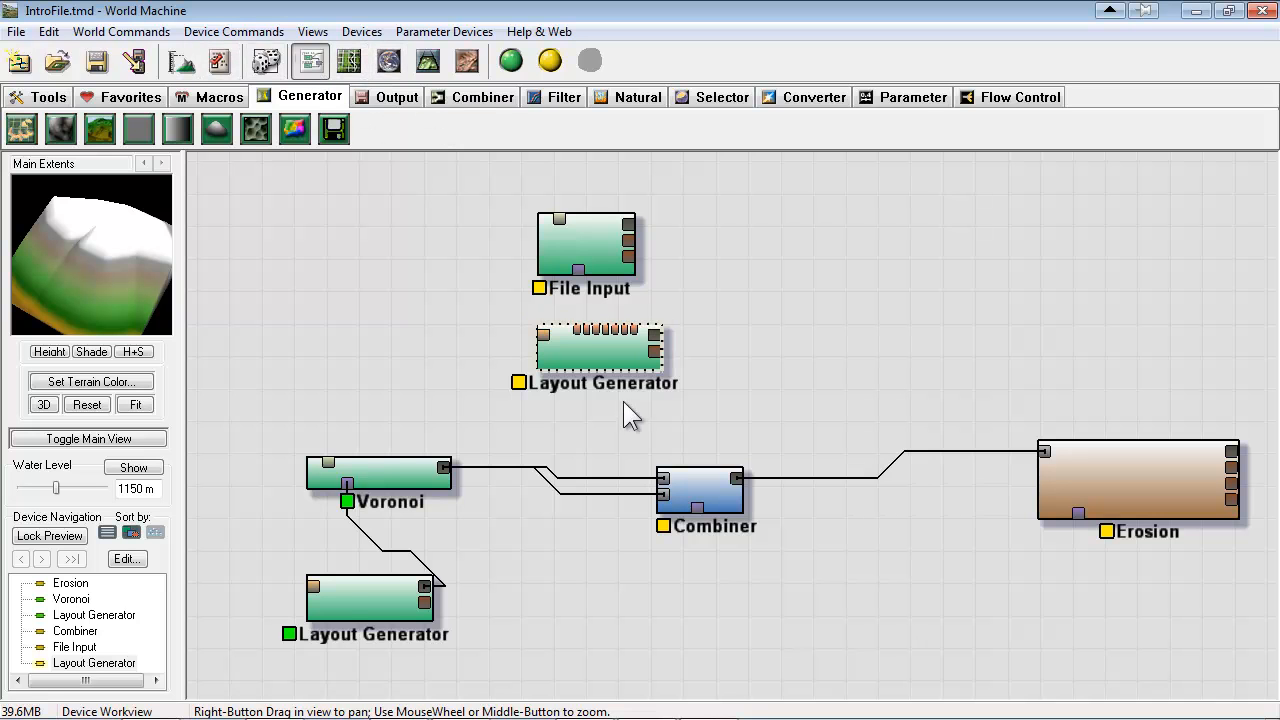
Reopen the new Layout Generator's layout and reduce the falloff distance of Polygon 1
{"action": "double_click", "coordinate": [596, 351]}
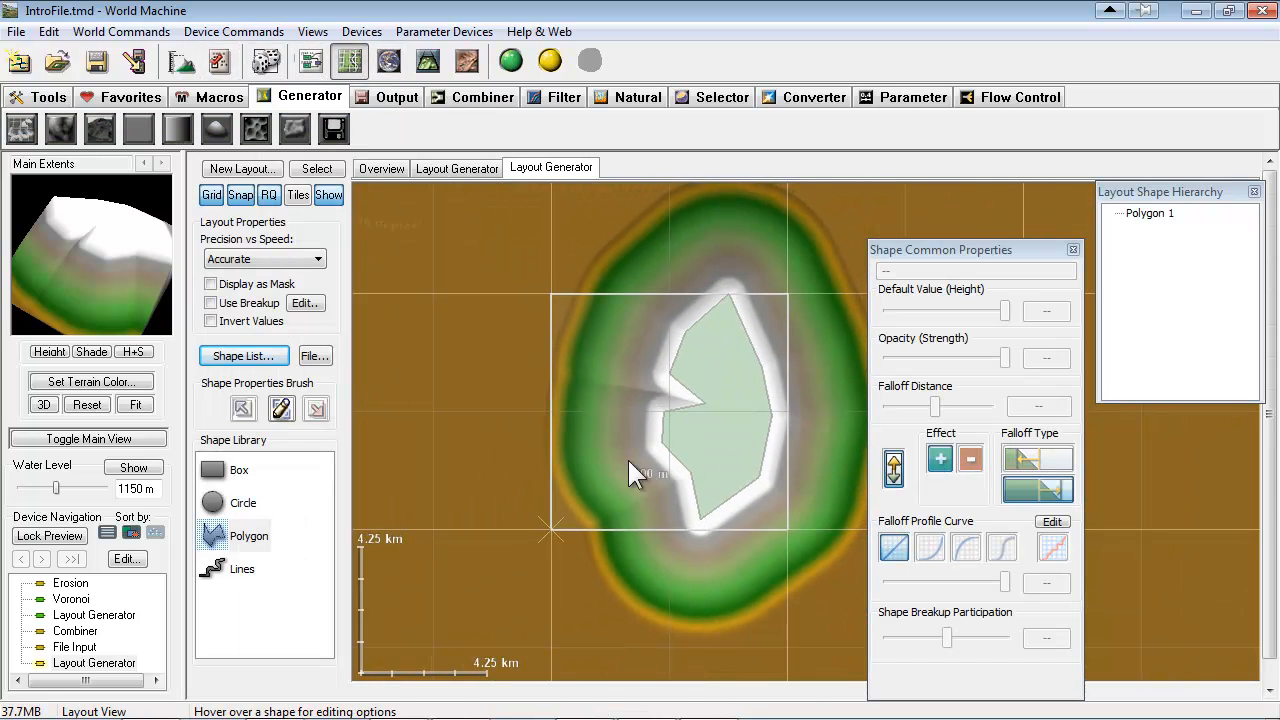
{"action": "scroll", "coordinate": [700, 486], "scroll_direction": "up", "scroll_amount": 3}
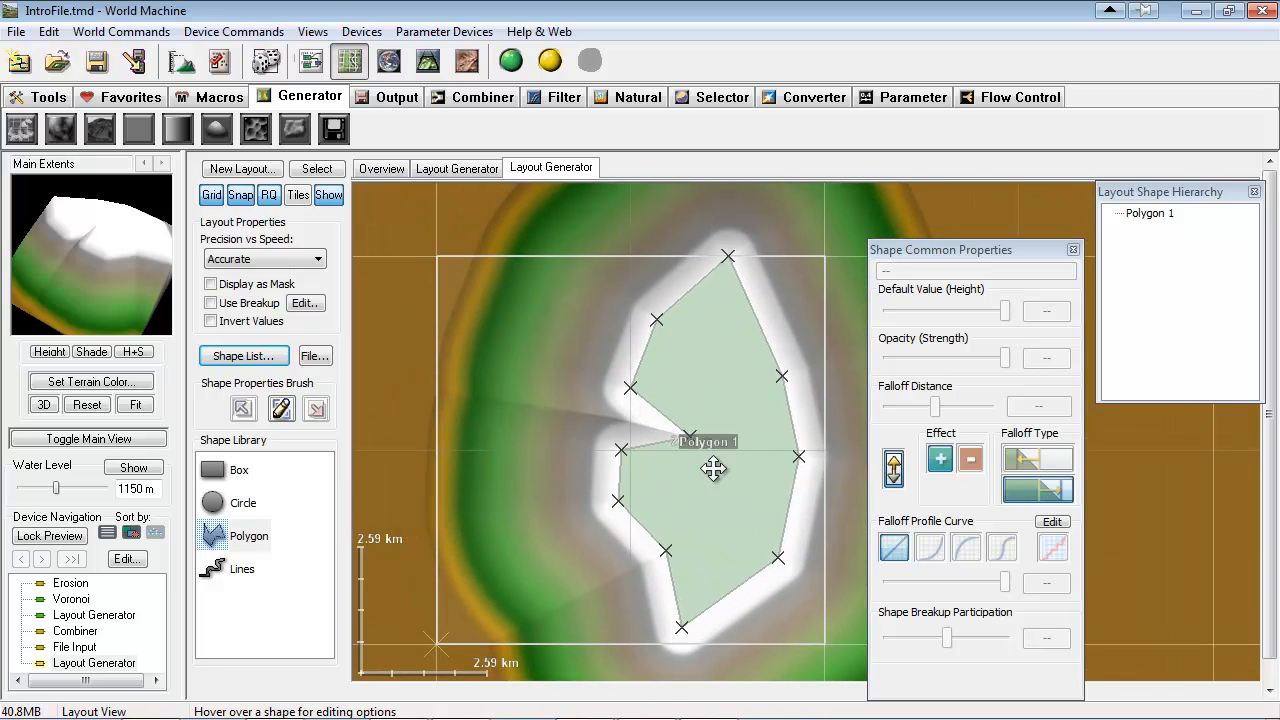
{"action": "left_click", "coordinate": [703, 400]}
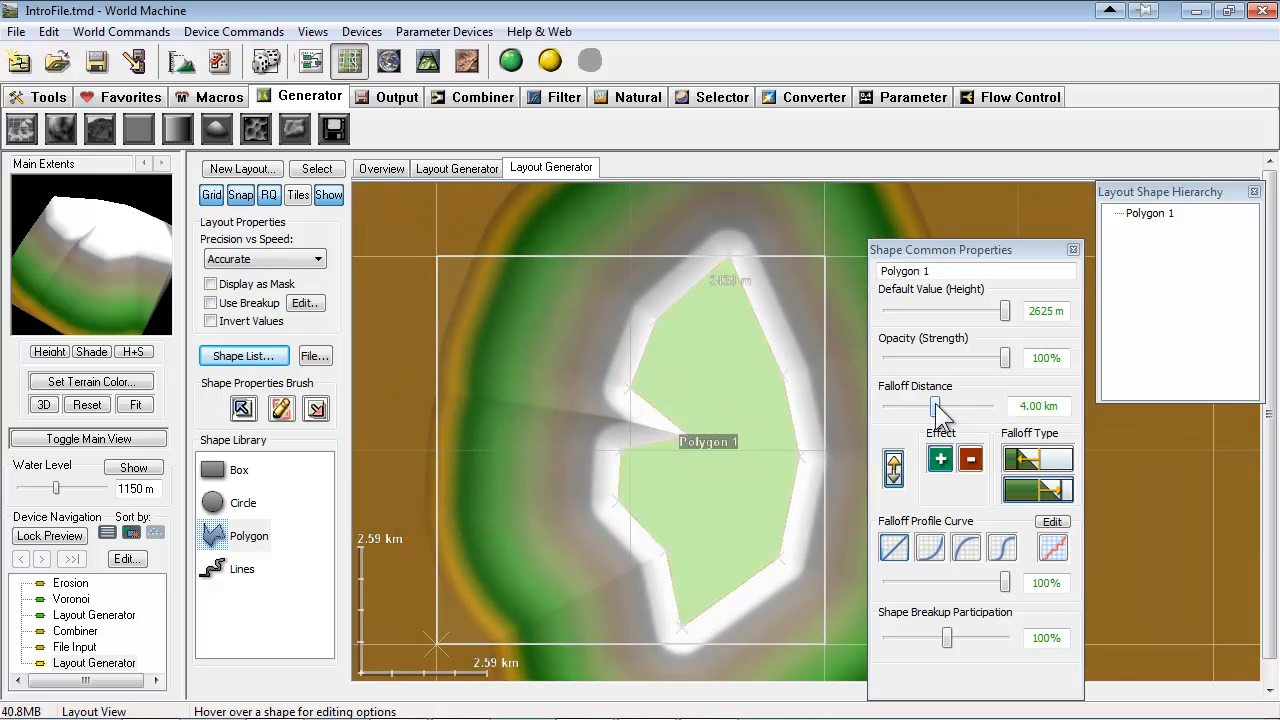
{"action": "left_click_drag", "start_coordinate": [938, 410], "coordinate": [913, 410]}
Return to the device network, connect the new Layout Generator to File Input's mask input and preview the masked File Input
{"action": "key", "text": "F5"}
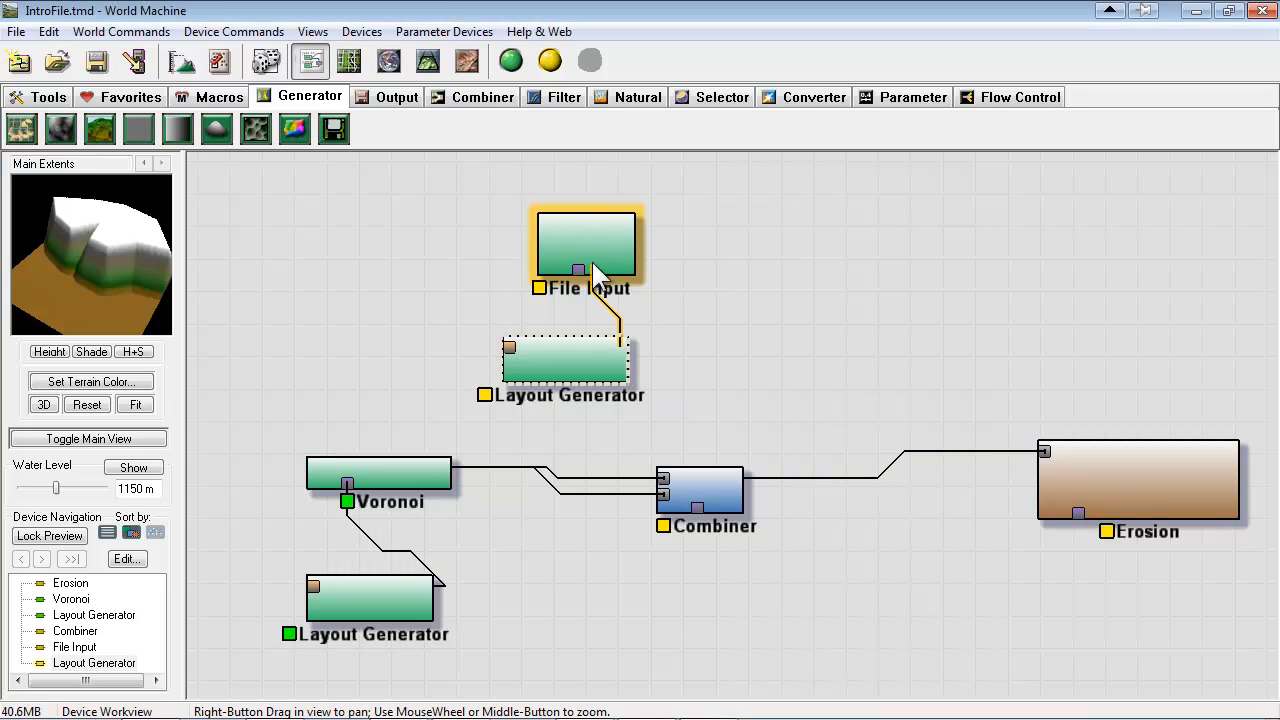
{"action": "left_click_drag", "start_coordinate": [579, 272], "coordinate": [580, 274]}
{"action": "right_click_drag", "start_coordinate": [687, 356], "coordinate": [673, 352]}
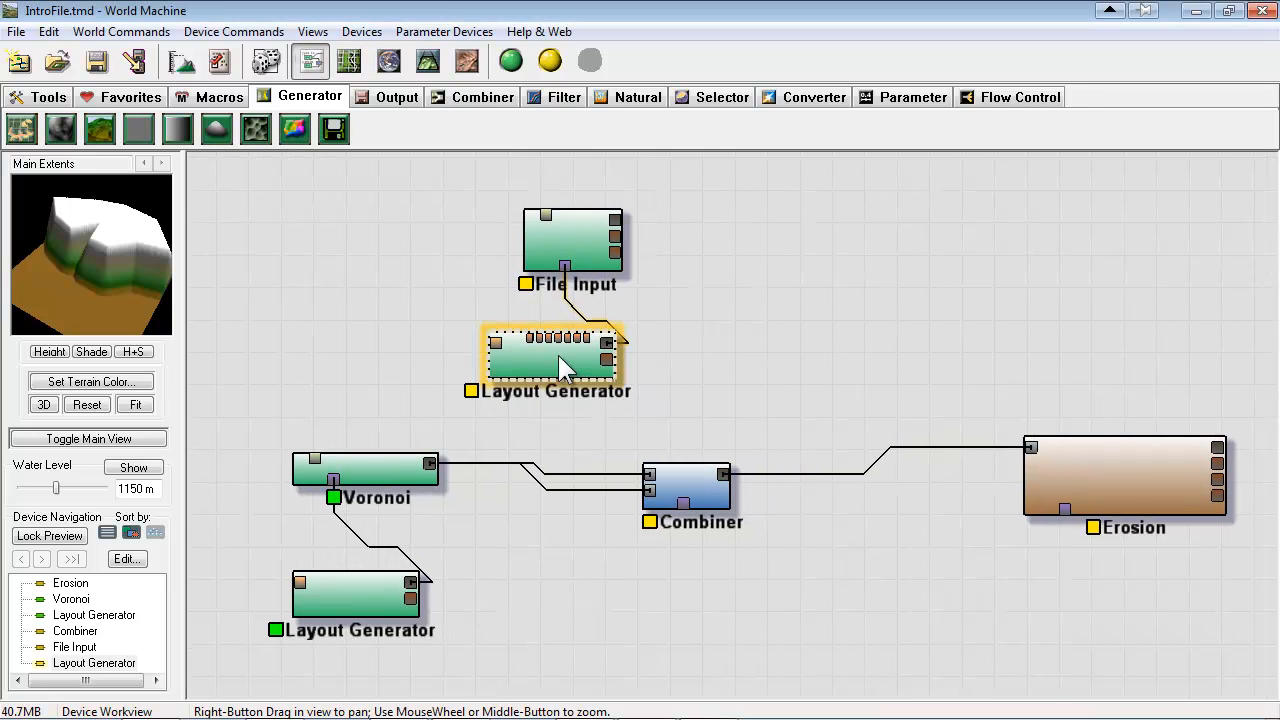
{"action": "left_click_drag", "start_coordinate": [559, 358], "coordinate": [571, 368]}
{"action": "right_click_drag", "start_coordinate": [718, 344], "coordinate": [612, 322]}
{"action": "left_click", "coordinate": [523, 229]}
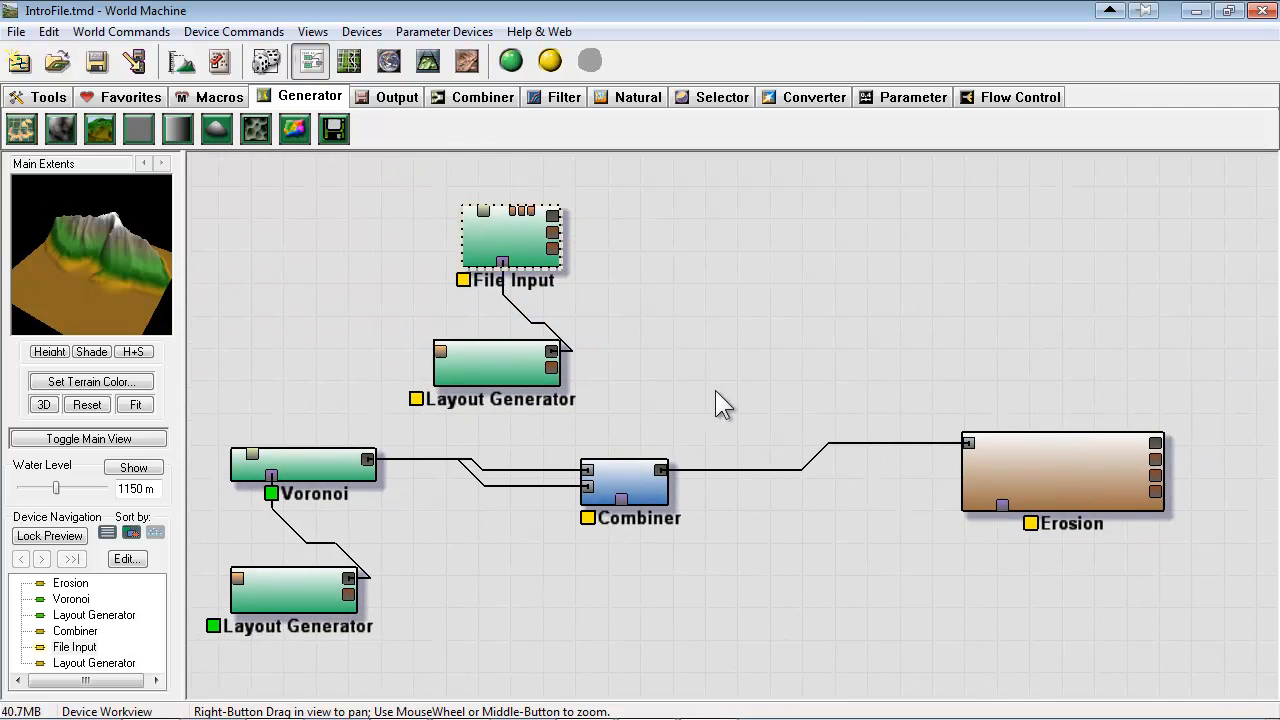
Insert a second Combiner device on the connection between the first Combiner and Erosion
{"action": "right_click_drag", "start_coordinate": [709, 395], "coordinate": [731, 395]}
{"action": "left_click", "coordinate": [484, 98]}
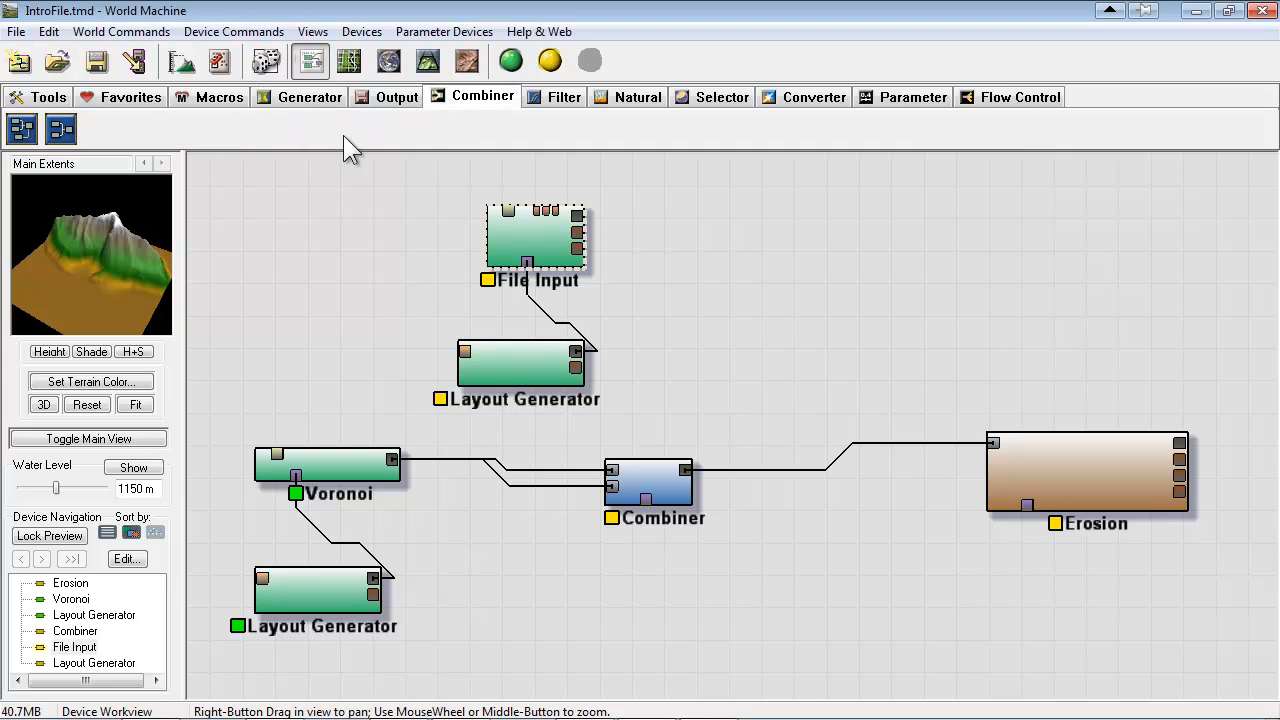
{"action": "left_click", "coordinate": [61, 129]}
{"action": "left_click", "coordinate": [759, 413]}
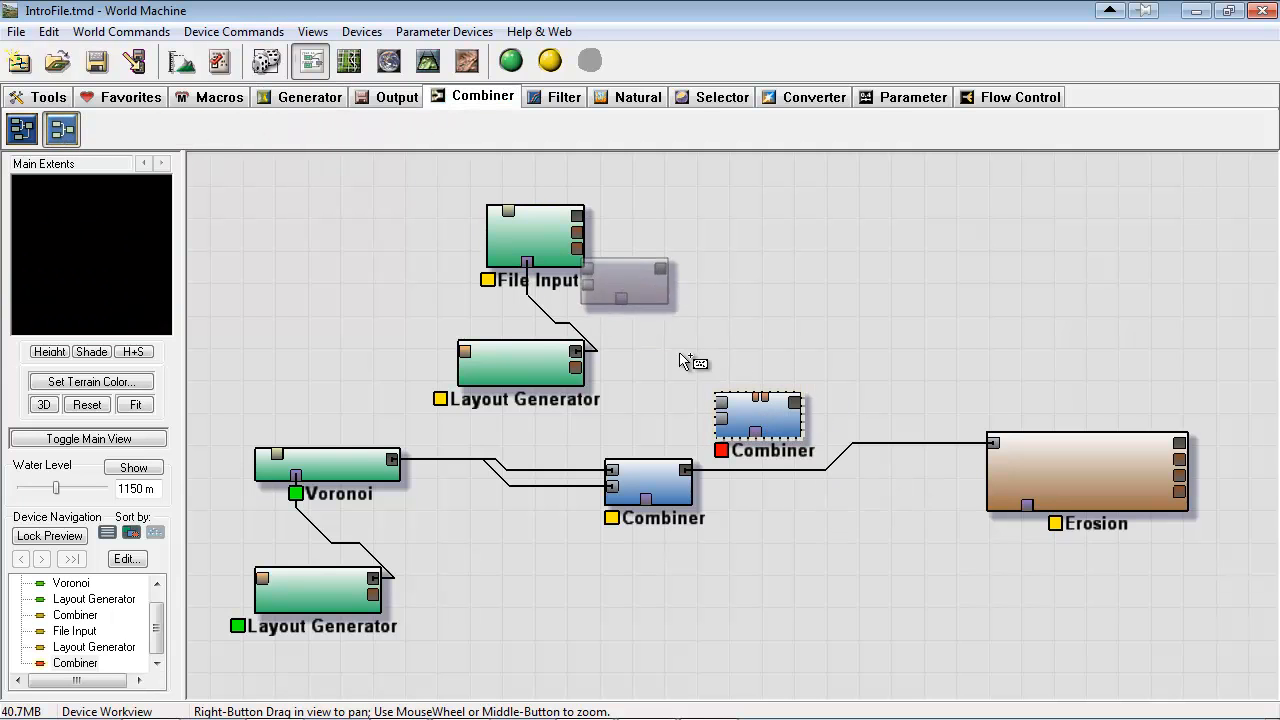
{"action": "left_click_drag", "start_coordinate": [785, 437], "coordinate": [818, 465]}
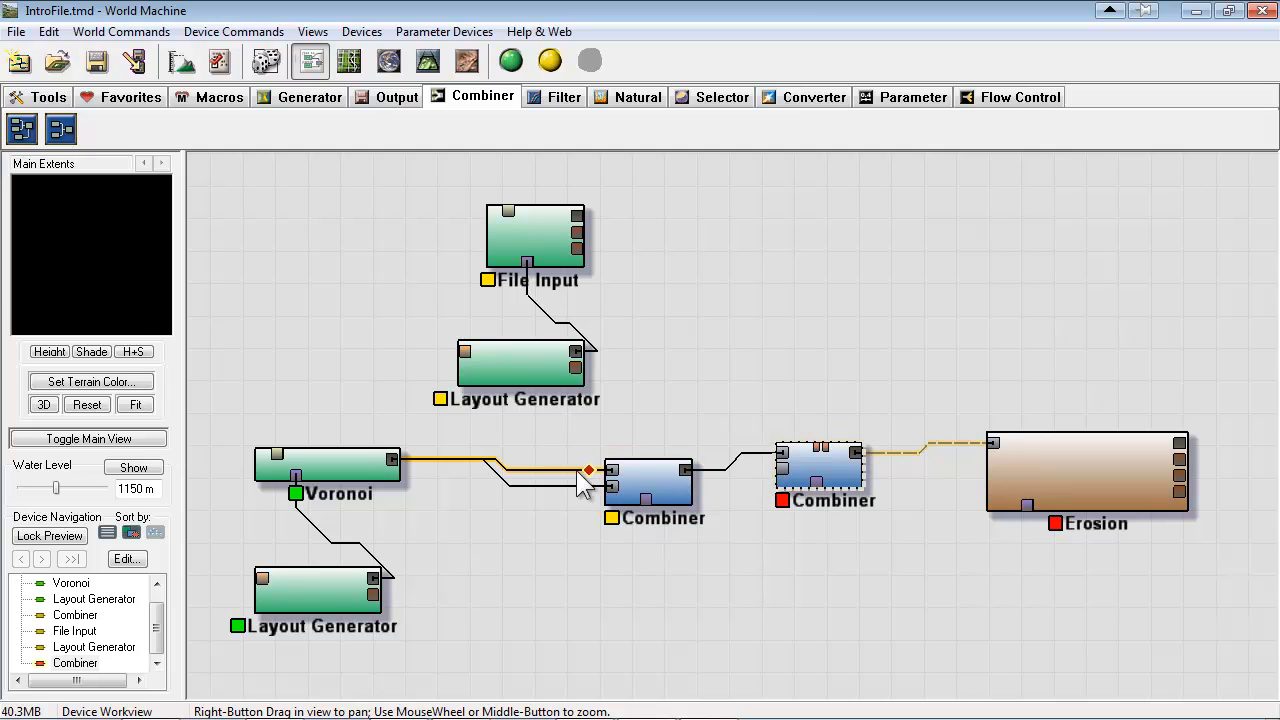
{"action": "left_click", "coordinate": [367, 473]}
{"action": "left_click", "coordinate": [639, 472]}
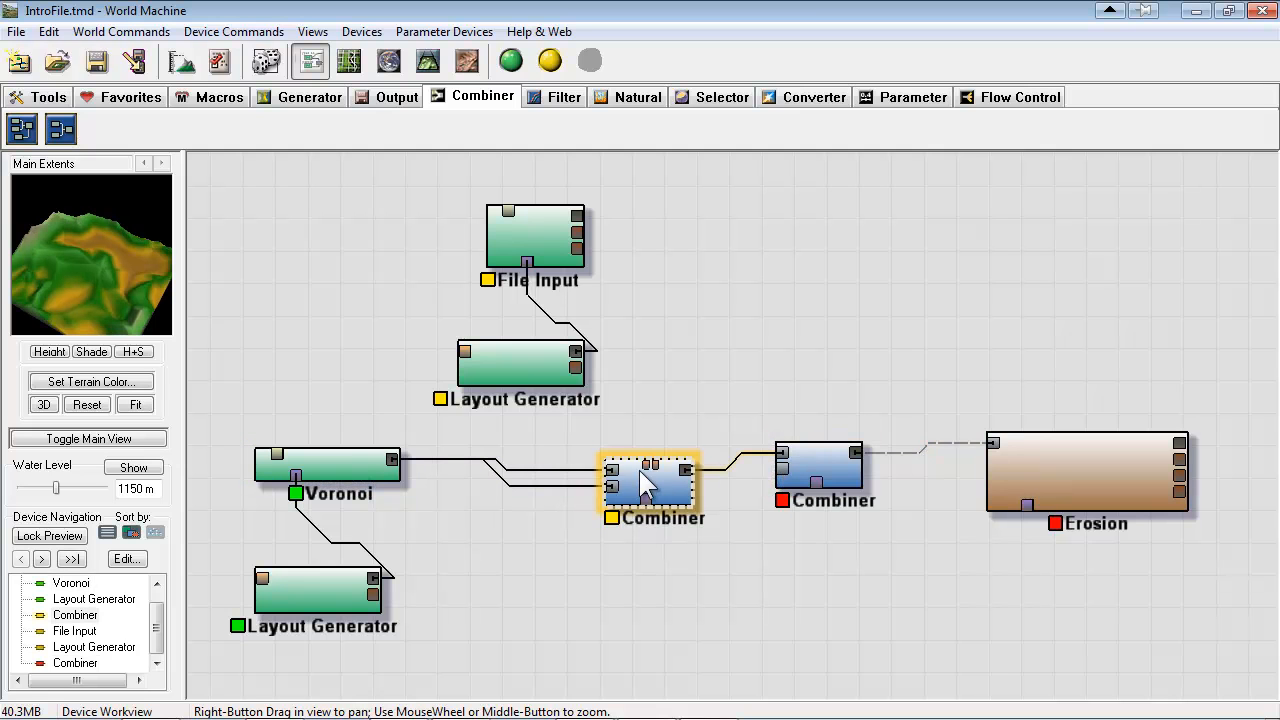
Feed File Input into the new Combiner's second input and, using the Add method, raise its strength above 0.73
{"action": "double_click", "coordinate": [835, 488]}
{"action": "left_click_drag", "start_coordinate": [644, 286], "coordinate": [956, 213]}
{"action": "left_click_drag", "start_coordinate": [927, 328], "coordinate": [960, 337]}
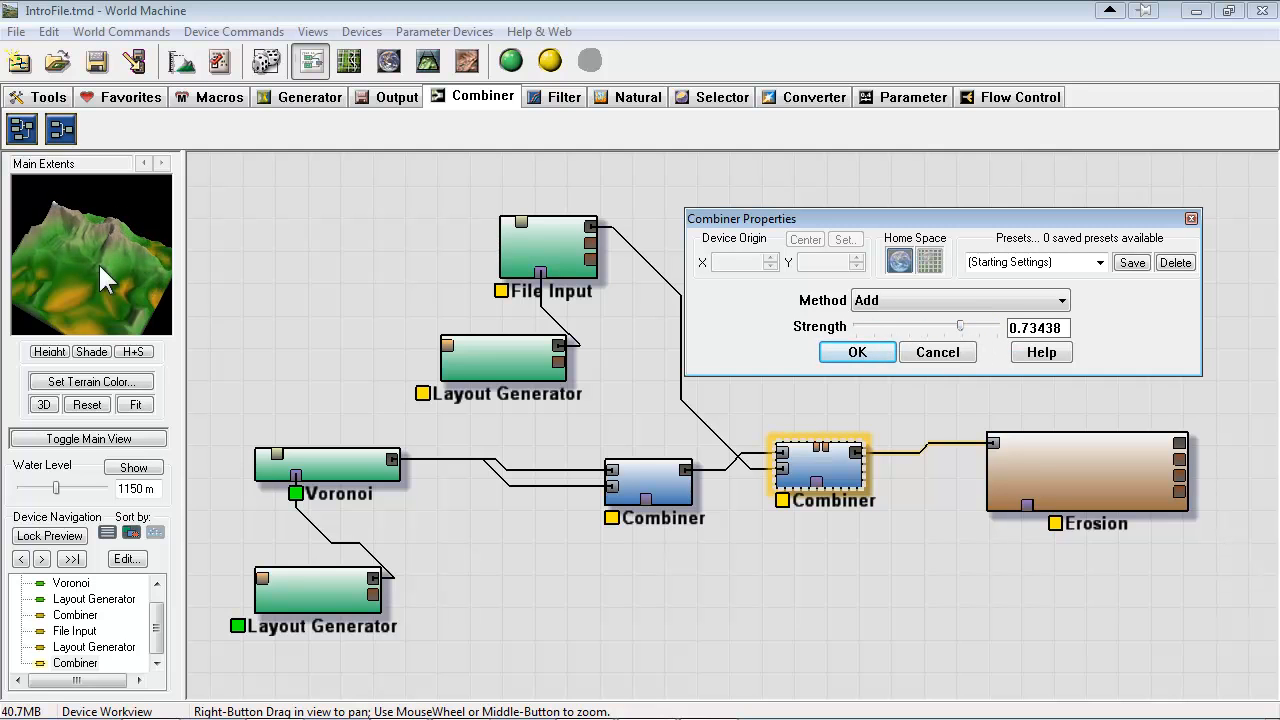
{"action": "mouse_move", "coordinate": [960, 330]}
{"action": "left_mouse_down"}
{"action": "mouse_move", "coordinate": [934, 330]}
{"action": "mouse_move", "coordinate": [992, 337]}
{"action": "mouse_move", "coordinate": [966, 337]}
{"action": "left_mouse_up"}
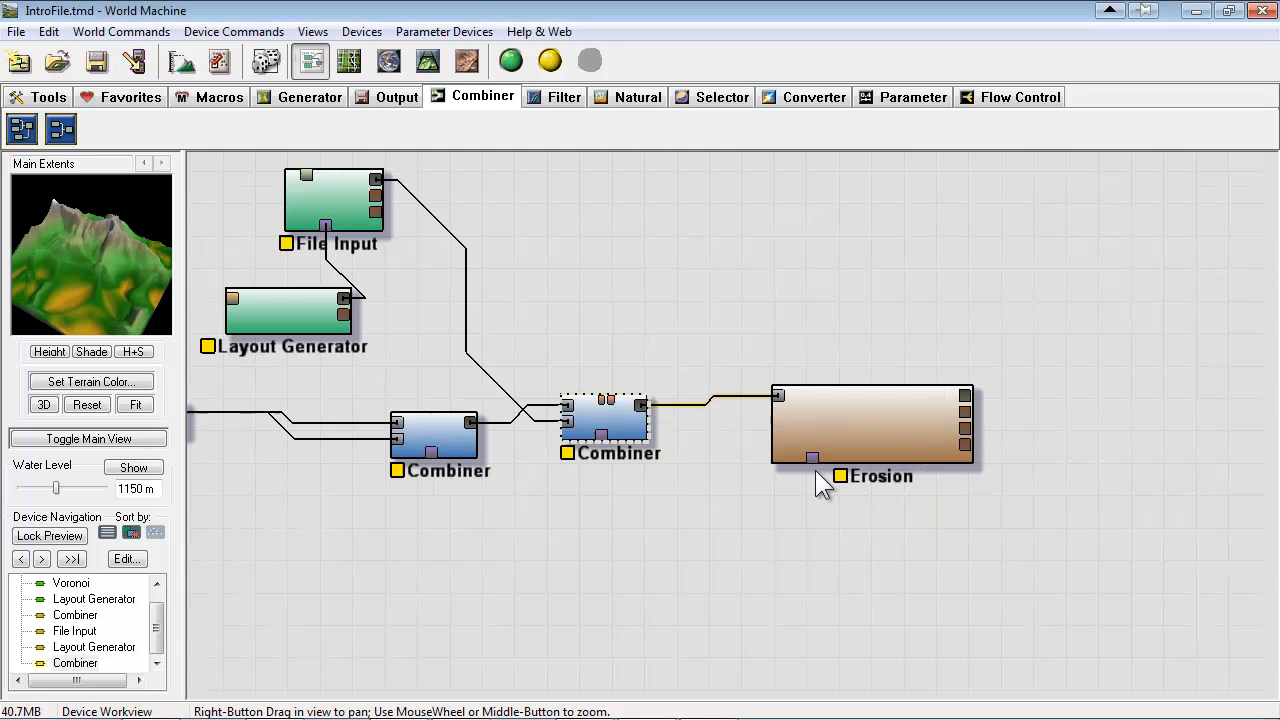
{"action": "left_click_drag", "start_coordinate": [612, 425], "coordinate": [660, 434]}
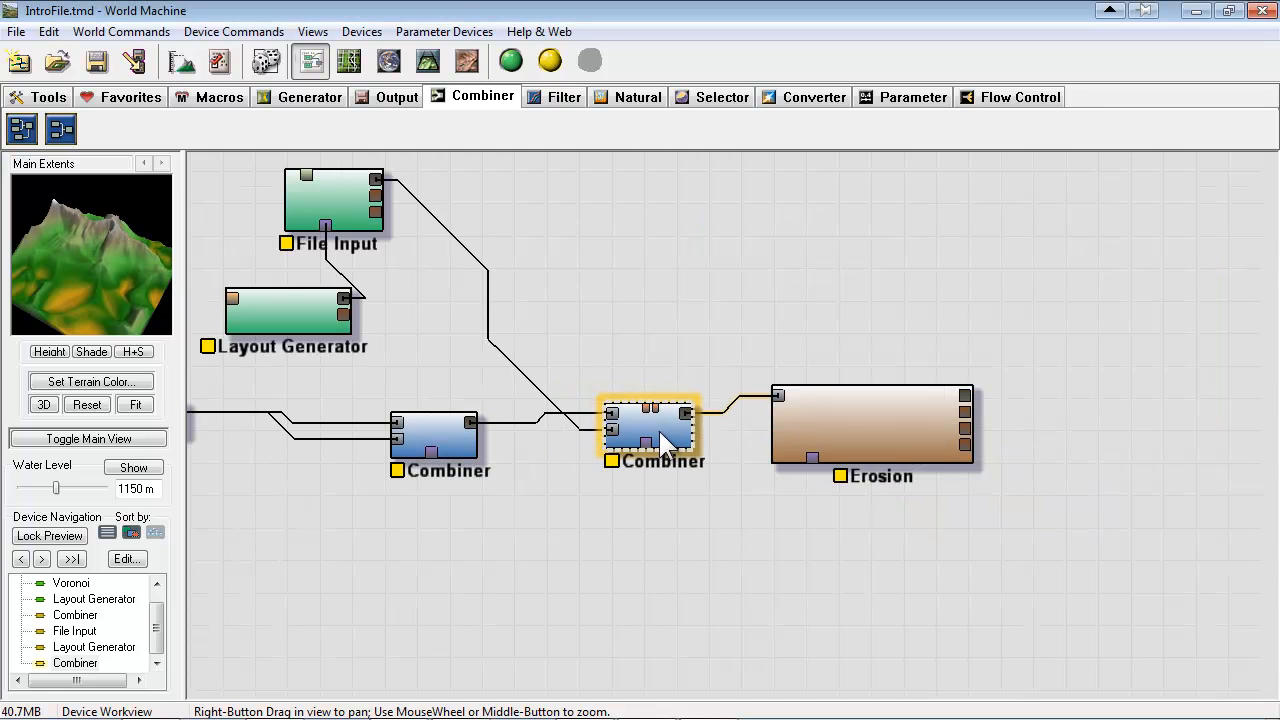
Build the terrain and inspect the combined, eroded mountains in the 3D view
{"action": "left_click_drag", "start_coordinate": [115, 273], "coordinate": [144, 190]}
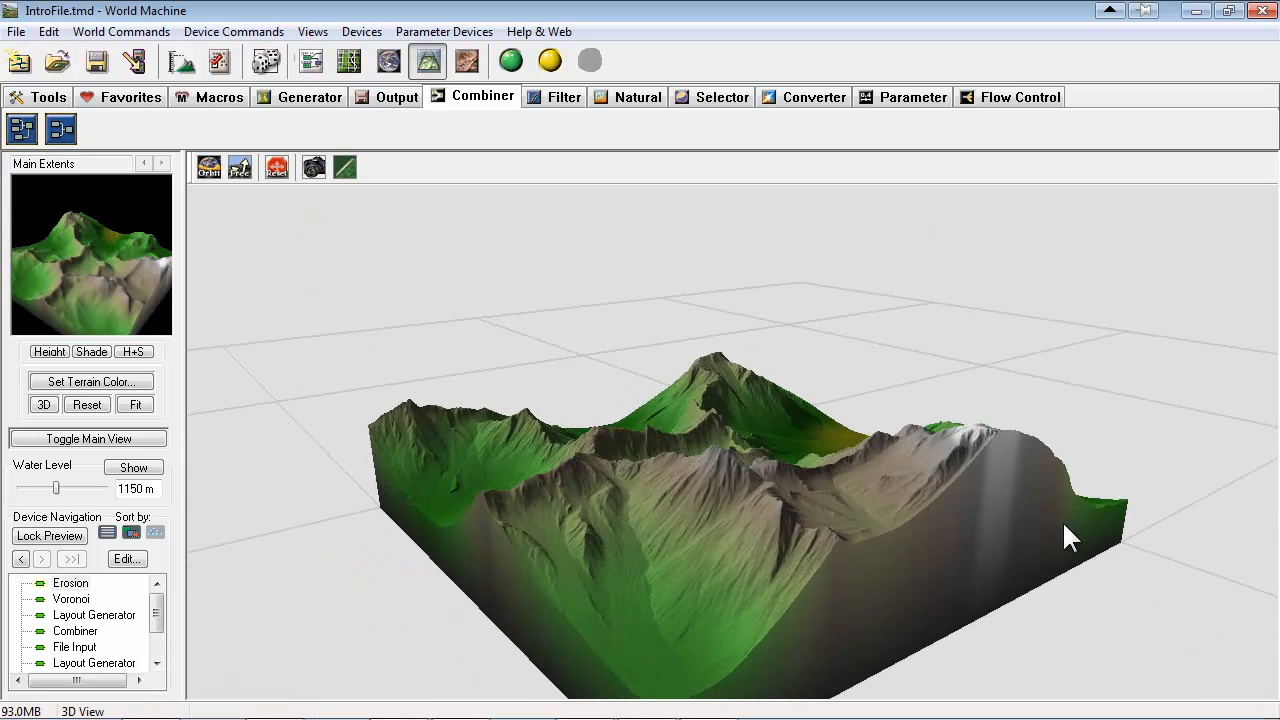
{"action": "left_click_drag", "start_coordinate": [1062, 521], "coordinate": [783, 470]}
{"action": "left_click_drag", "start_coordinate": [566, 440], "coordinate": [441, 383]}
{"action": "mouse_move", "coordinate": [792, 536]}
{"action": "right_mouse_down"}
{"action": "mouse_move", "coordinate": [766, 497]}
{"action": "mouse_move", "coordinate": [786, 521]}
{"action": "right_mouse_up"}
{"action": "left_click_drag", "start_coordinate": [786, 521], "coordinate": [697, 494]}
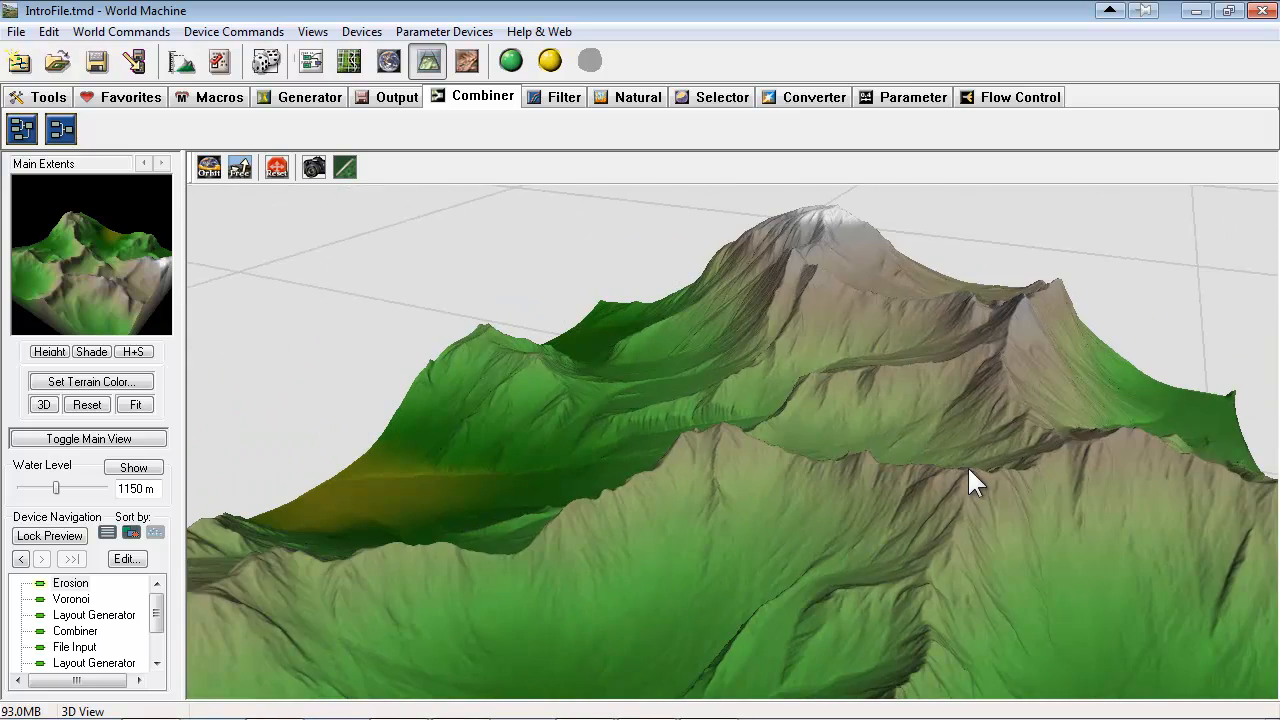
Orbit the 3D terrain, return to the device network, and shift the upper Voronoi and the Combiner it feeds slightly toward Erosion
{"action": "right_click_drag", "start_coordinate": [899, 414], "coordinate": [931, 446]}
{"action": "left_click_drag", "start_coordinate": [931, 446], "coordinate": [797, 496]}
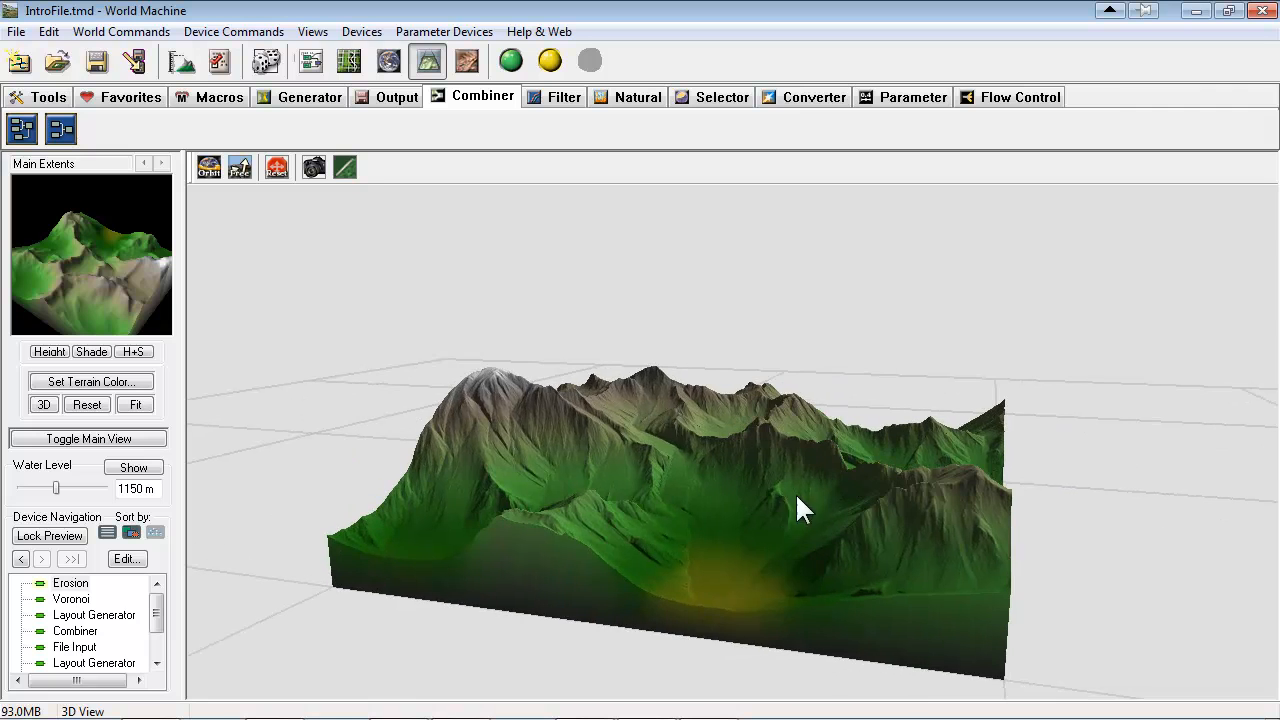
{"action": "left_click", "coordinate": [311, 61]}
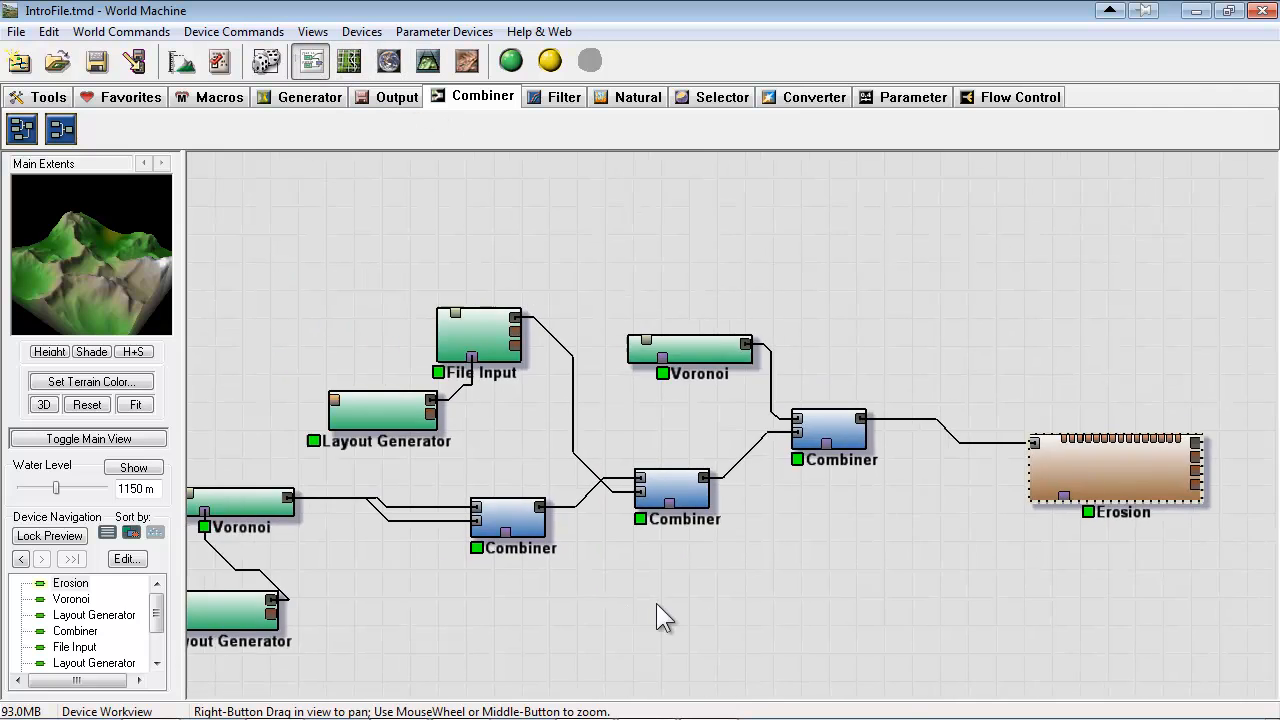
{"action": "right_click_drag", "start_coordinate": [481, 548], "coordinate": [459, 550]}
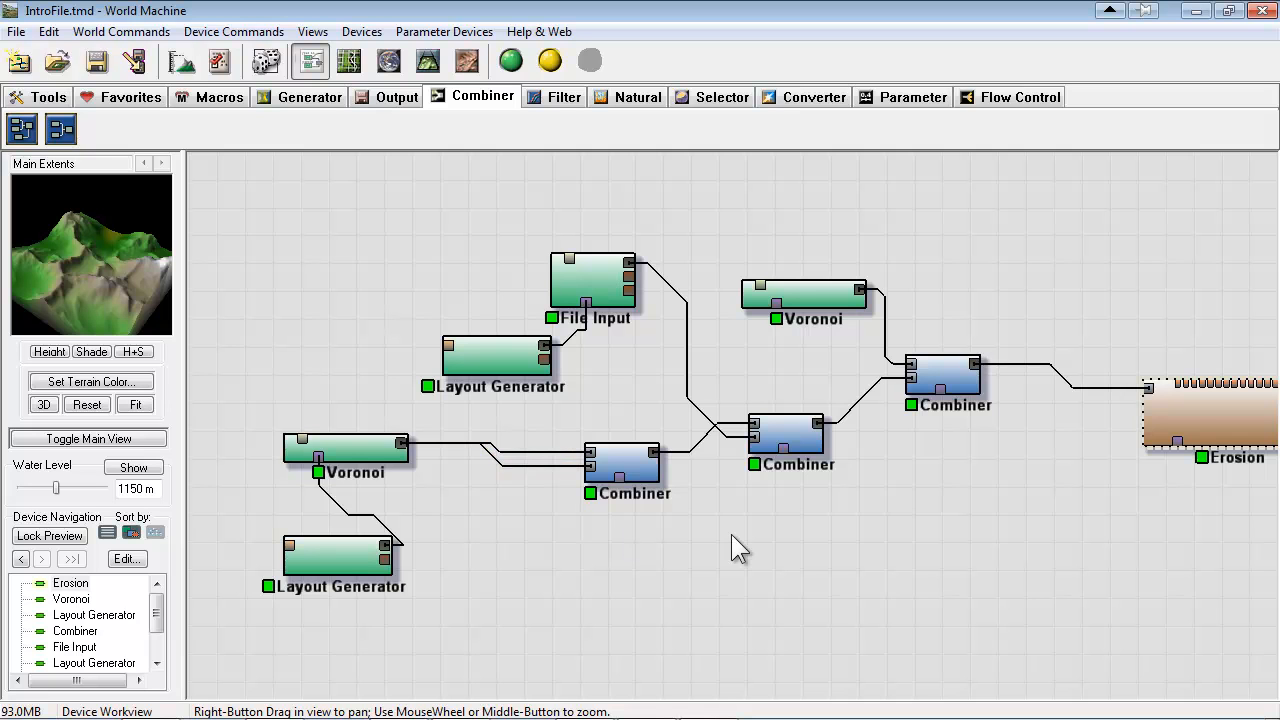
{"action": "right_click_drag", "start_coordinate": [729, 540], "coordinate": [667, 542]}
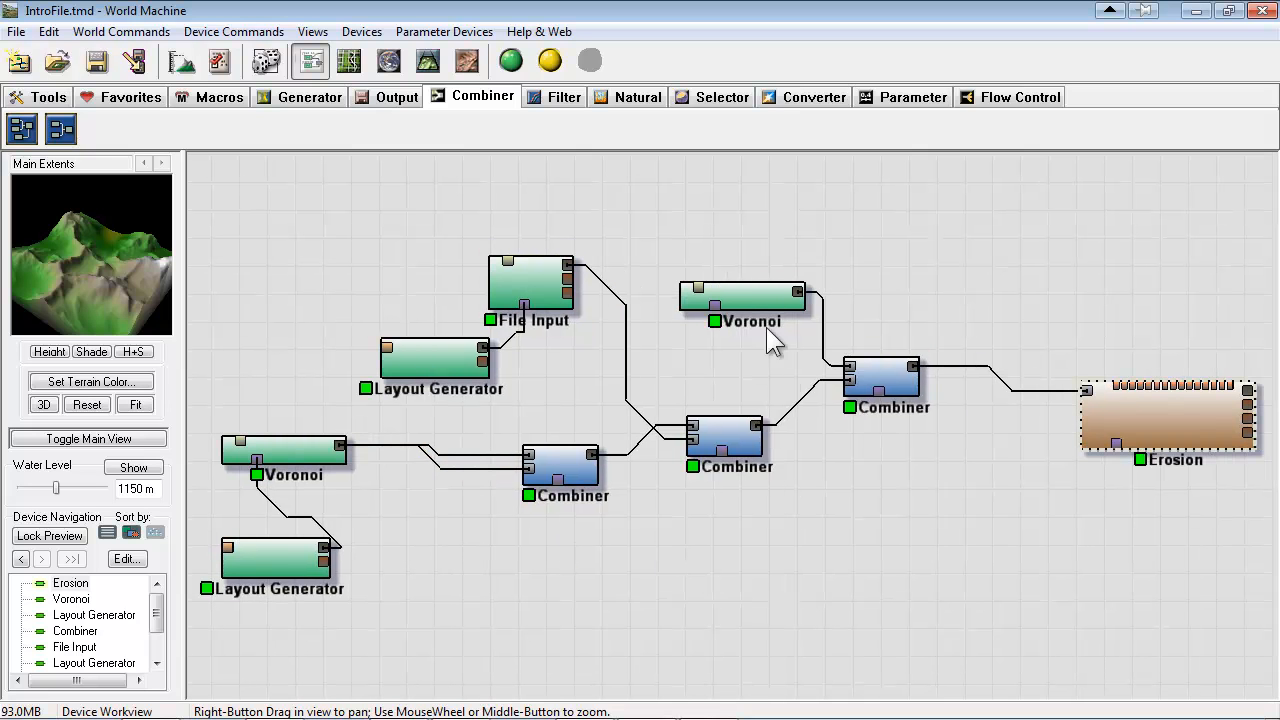
{"action": "left_click_drag", "start_coordinate": [749, 298], "coordinate": [777, 299]}
{"action": "left_click_drag", "start_coordinate": [880, 379], "coordinate": [905, 376]}
Preview the first Combiner's and the last Combiner's output and follow the device chain to Erosion
{"action": "right_click_drag", "start_coordinate": [336, 462], "coordinate": [354, 413]}
{"action": "left_click", "coordinate": [586, 418]}
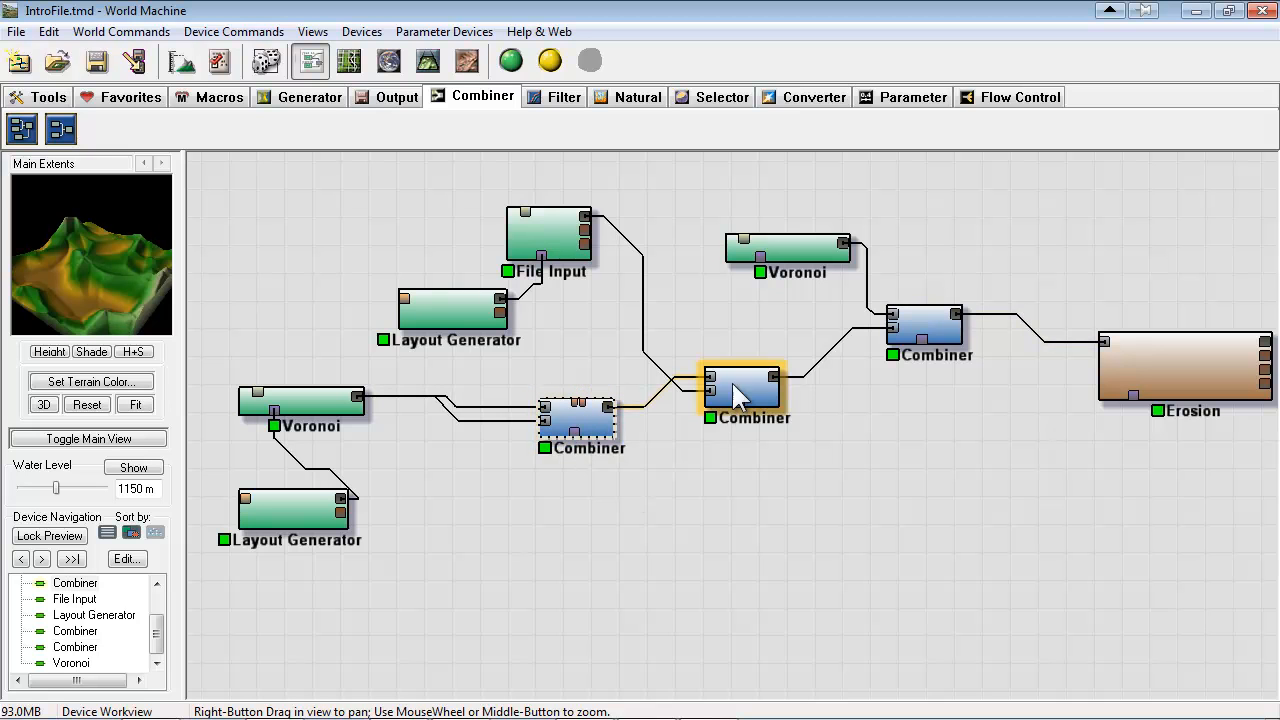
{"action": "right_click_drag", "start_coordinate": [786, 391], "coordinate": [664, 404]}
{"action": "left_click", "coordinate": [818, 338]}
{"action": "right_click_drag", "start_coordinate": [927, 472], "coordinate": [813, 451]}
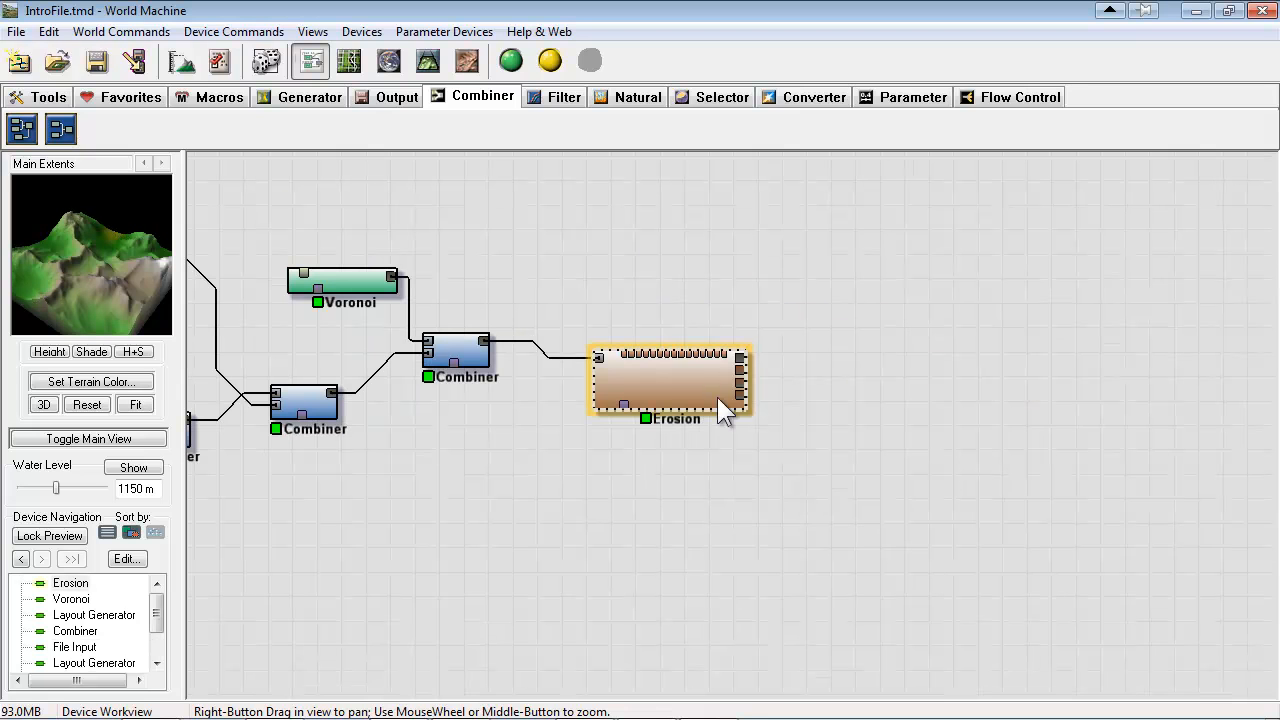
Add a second Erosion device after the existing one and feed it from the first Erosion's primary output
{"action": "left_click_drag", "start_coordinate": [689, 384], "coordinate": [670, 382]}
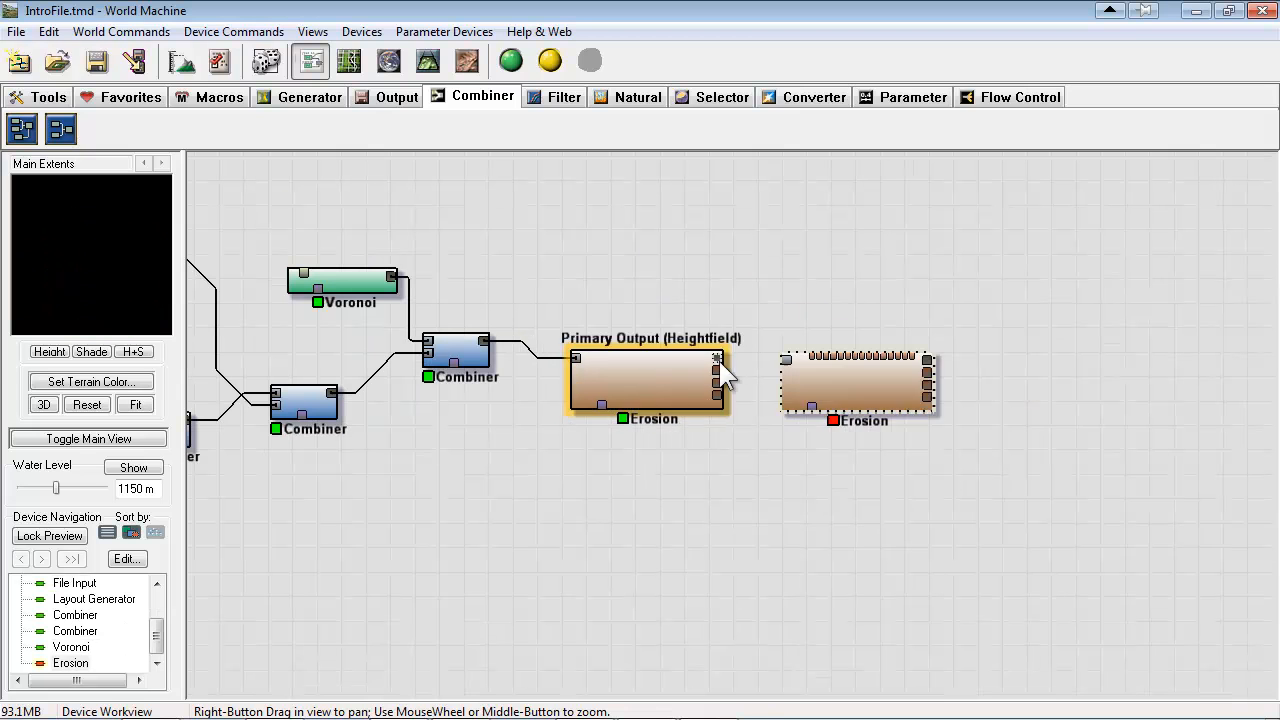
{"action": "left_click", "coordinate": [719, 360]}
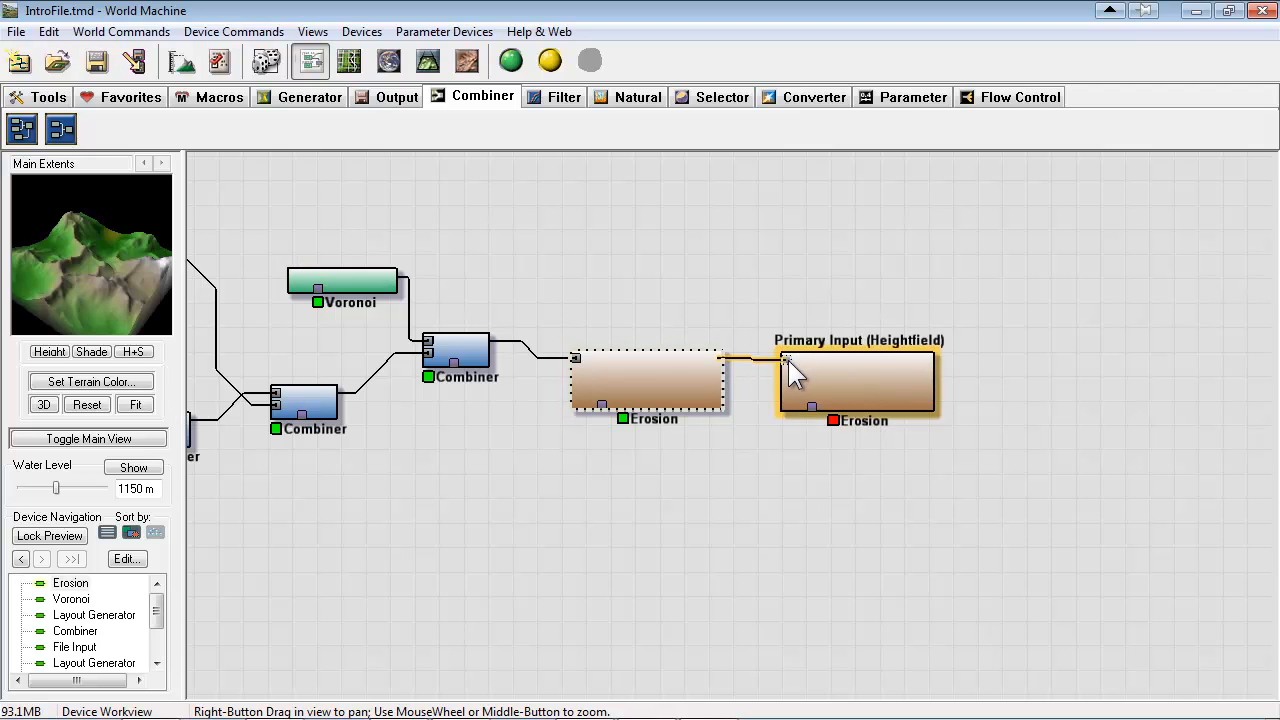
{"action": "left_click", "coordinate": [788, 360]}
{"action": "left_click_drag", "start_coordinate": [685, 367], "coordinate": [704, 357]}
{"action": "left_click", "coordinate": [880, 388]}
{"action": "left_click_drag", "start_coordinate": [876, 374], "coordinate": [882, 370]}
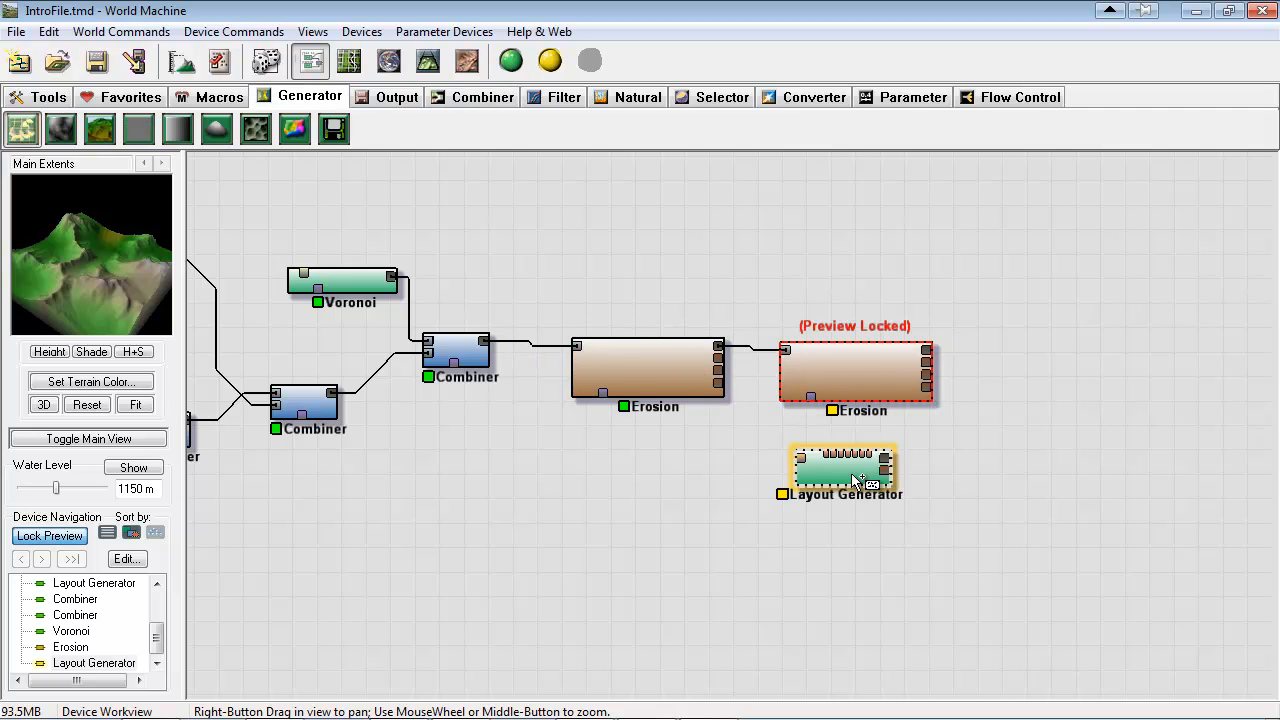
Open the Layout Generator below the second Erosion and draw a winding Lines shape zigzagging from the terrain's lower-left corner to its upper edge
{"action": "double_click", "coordinate": [852, 474]}
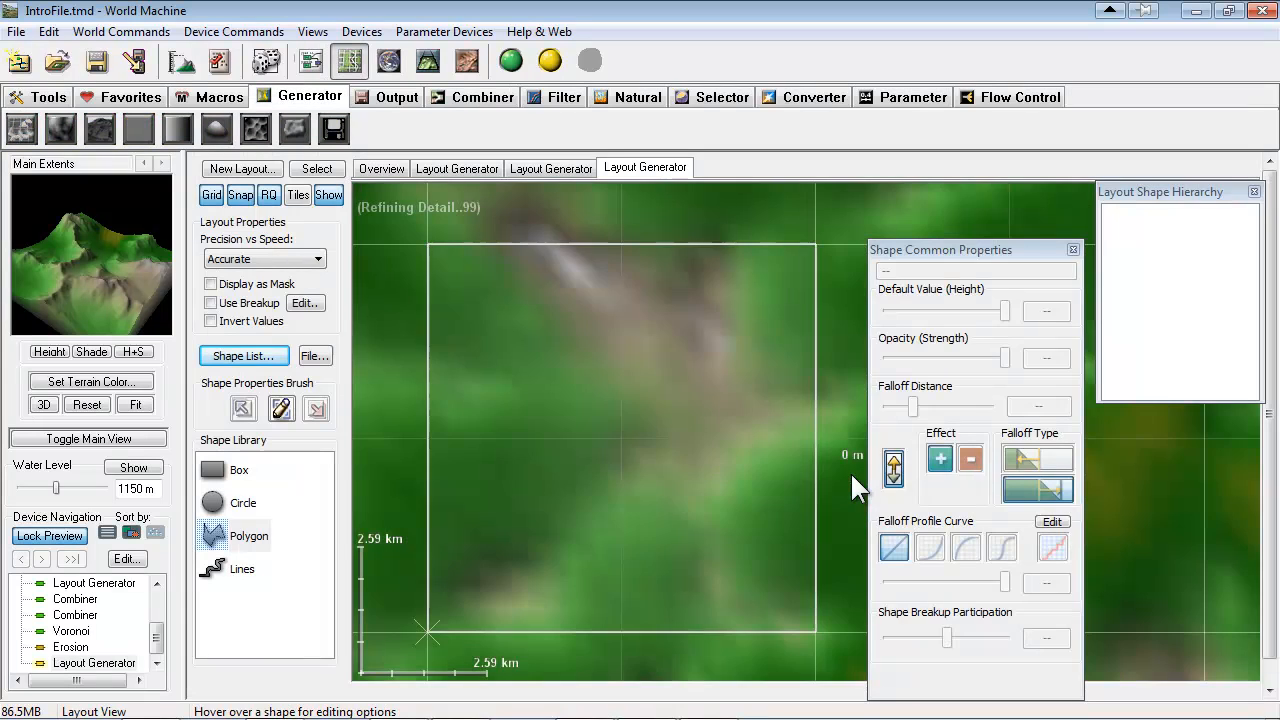
{"action": "scroll", "coordinate": [615, 430], "scroll_direction": "up", "scroll_amount": 2}
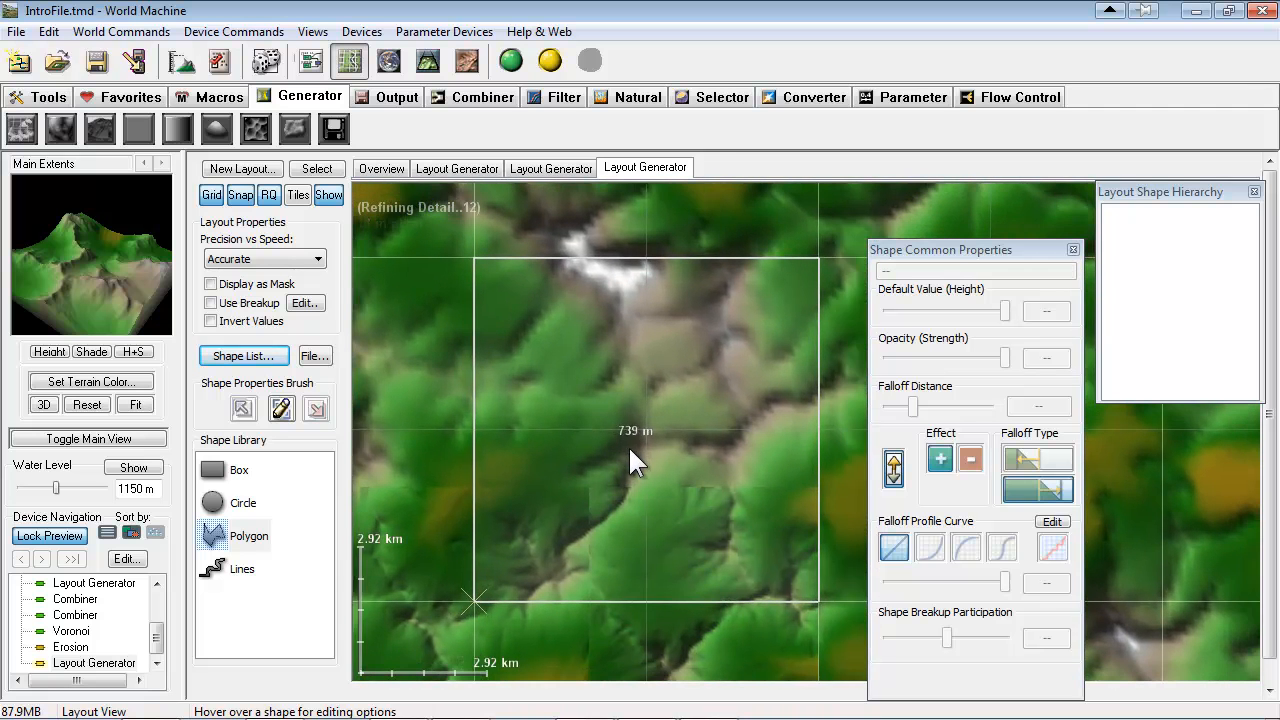
{"action": "left_click", "coordinate": [243, 569]}
{"action": "left_click", "coordinate": [483, 587]}
{"action": "left_click", "coordinate": [530, 568]}
{"action": "left_click", "coordinate": [608, 531]}
{"action": "left_click", "coordinate": [659, 584]}
{"action": "left_click", "coordinate": [760, 580]}
{"action": "left_click", "coordinate": [711, 534]}
{"action": "left_click", "coordinate": [782, 502]}
{"action": "left_click", "coordinate": [788, 472]}
{"action": "left_click", "coordinate": [557, 443]}
{"action": "left_click", "coordinate": [511, 404]}
{"action": "left_click", "coordinate": [489, 378]}
{"action": "left_click", "coordinate": [531, 344]}
{"action": "left_click", "coordinate": [607, 392]}
{"action": "left_click", "coordinate": [711, 376]}
{"action": "left_click", "coordinate": [771, 321]}
{"action": "left_click", "coordinate": [793, 295]}
{"action": "left_click", "coordinate": [767, 268]}
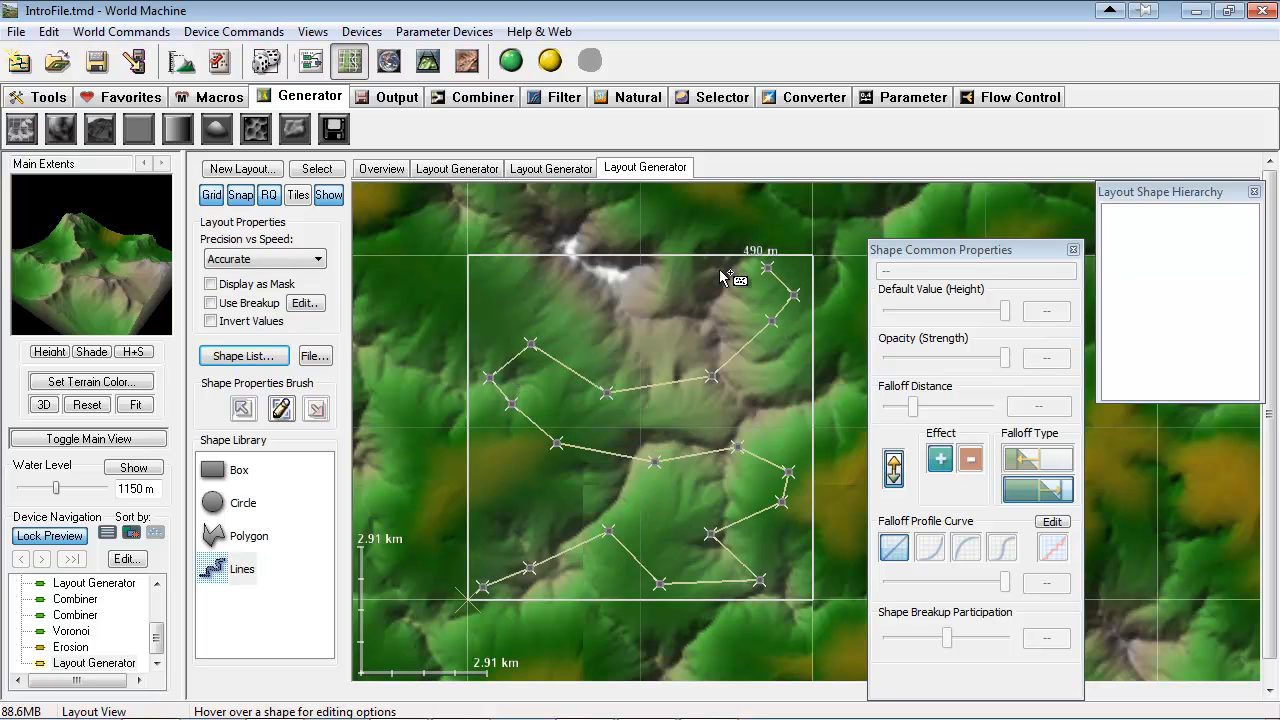
{"action": "left_click", "coordinate": [652, 268]}
{"action": "left_click", "coordinate": [607, 252]}
{"action": "right_click", "coordinate": [607, 252]}
{"action": "right_click_drag", "start_coordinate": [516, 331], "coordinate": [490, 324]}
Return to the device network, unlock the preview from the second Erosion and preview the Layout Generator's lines
{"action": "left_click", "coordinate": [311, 61]}
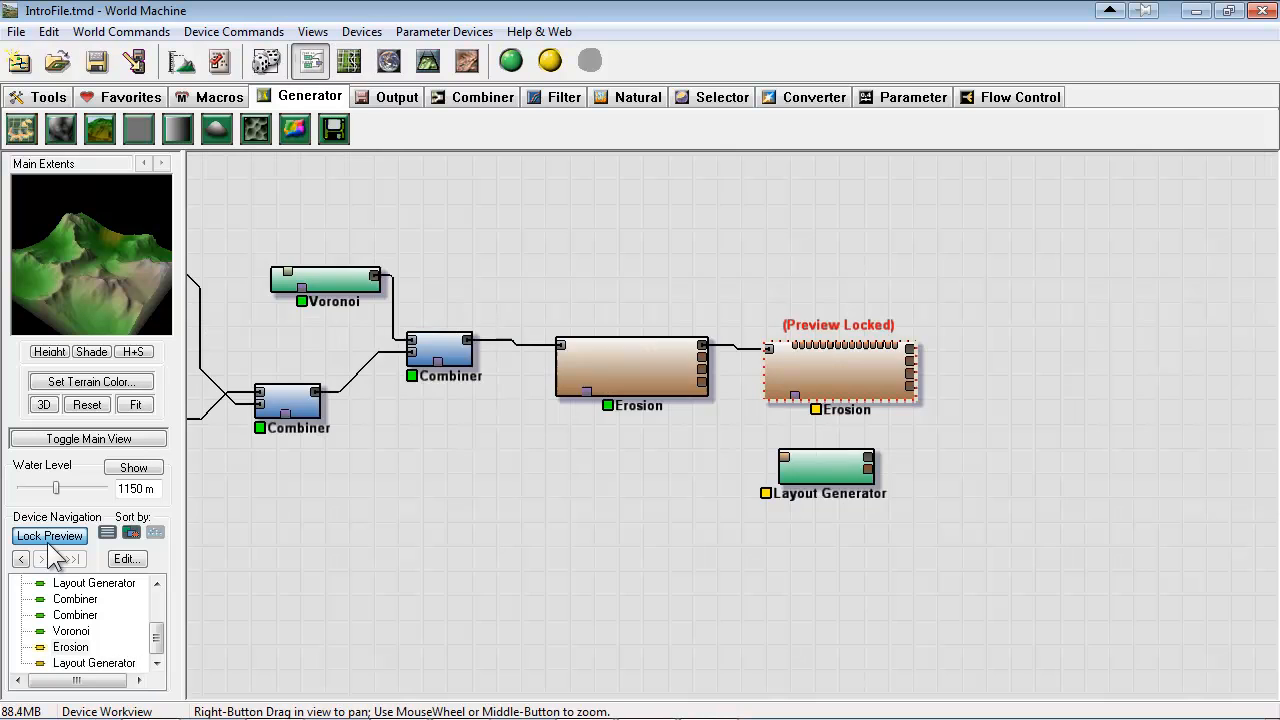
{"action": "left_click", "coordinate": [824, 469]}
{"action": "left_click_drag", "start_coordinate": [824, 469], "coordinate": [813, 471]}
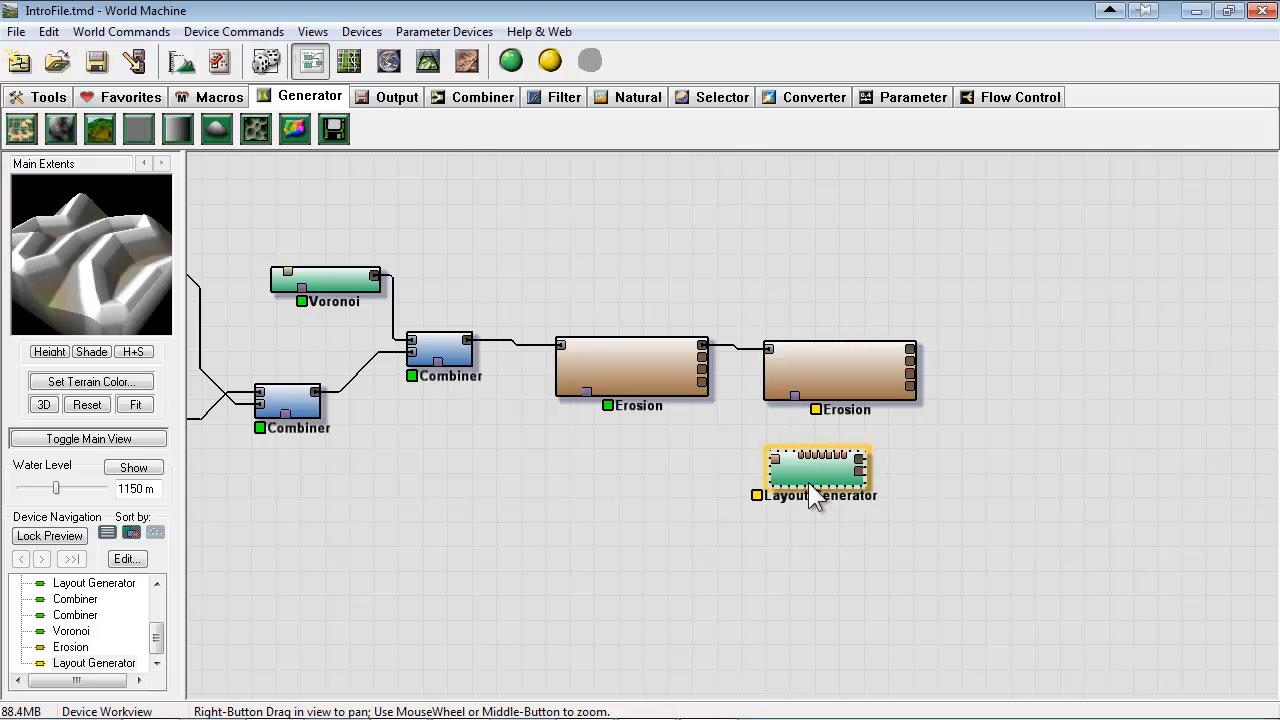
Reopen the Layout Generator and set the lines shape's default height to 2100 m and opacity to 78%, and shorten its falloff distance
{"action": "double_click", "coordinate": [824, 470]}
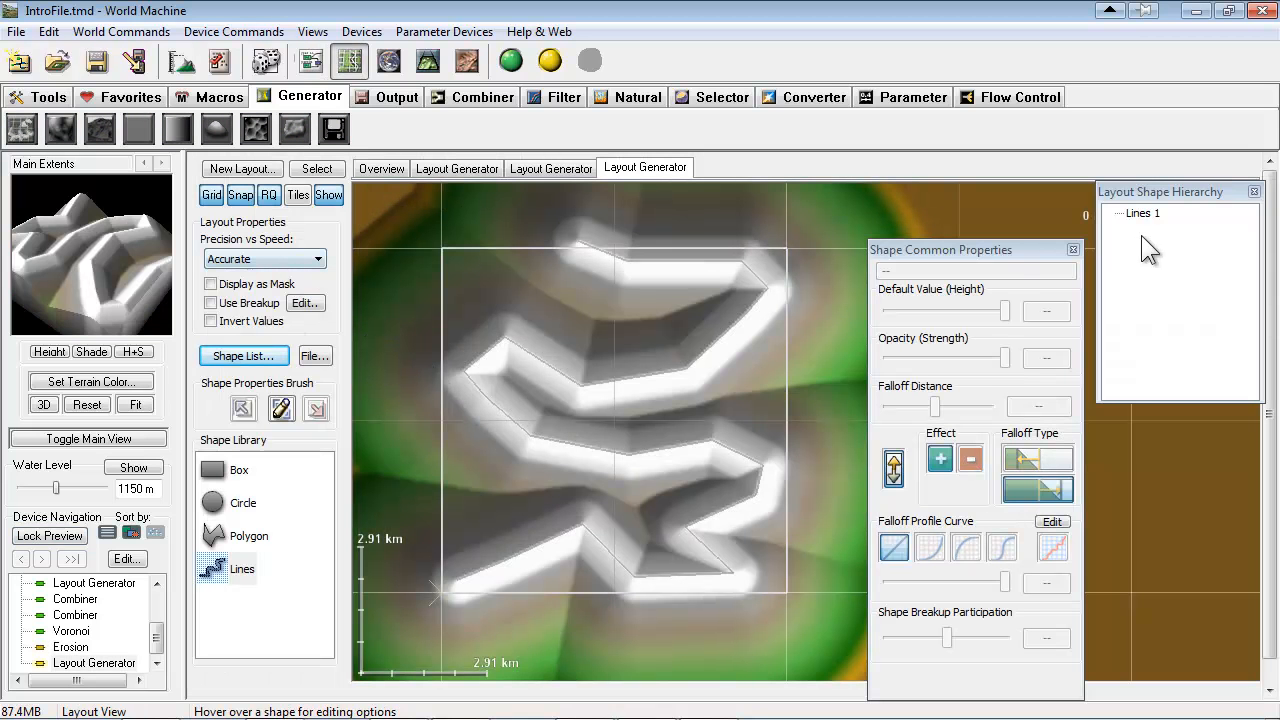
{"action": "left_click_drag", "start_coordinate": [1010, 248], "coordinate": [1018, 216]}
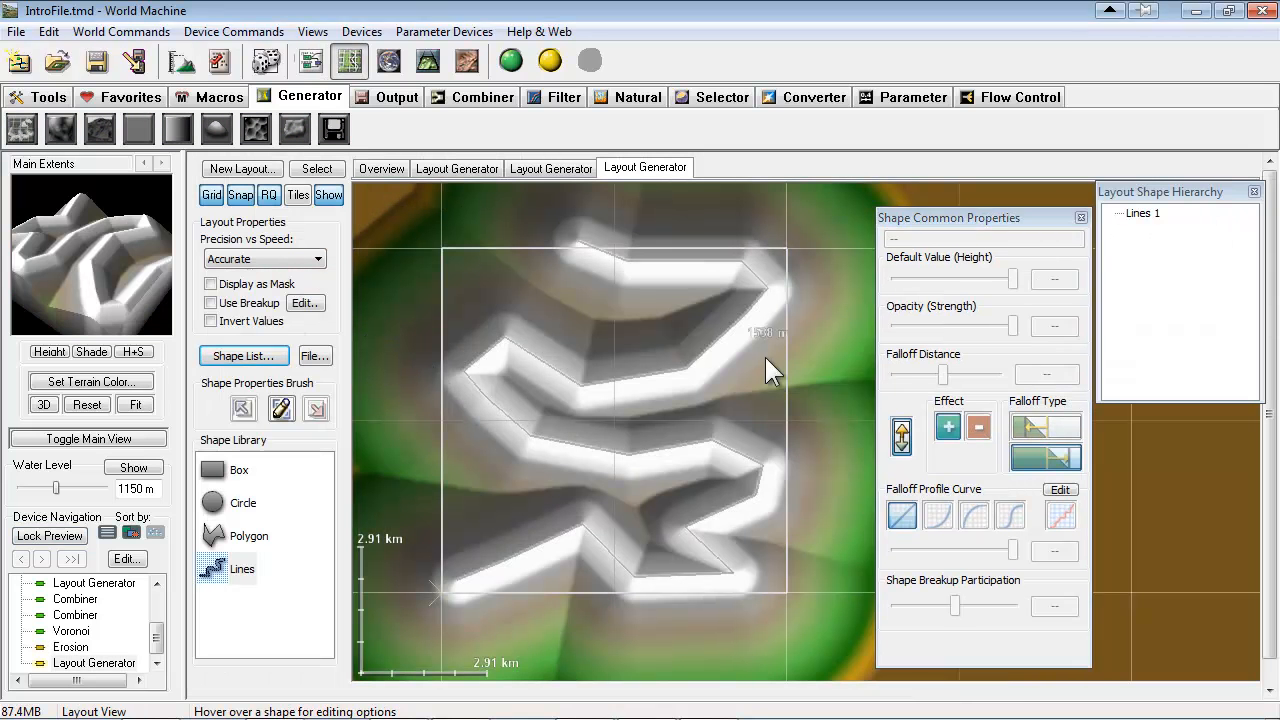
{"action": "left_click", "coordinate": [1143, 214]}
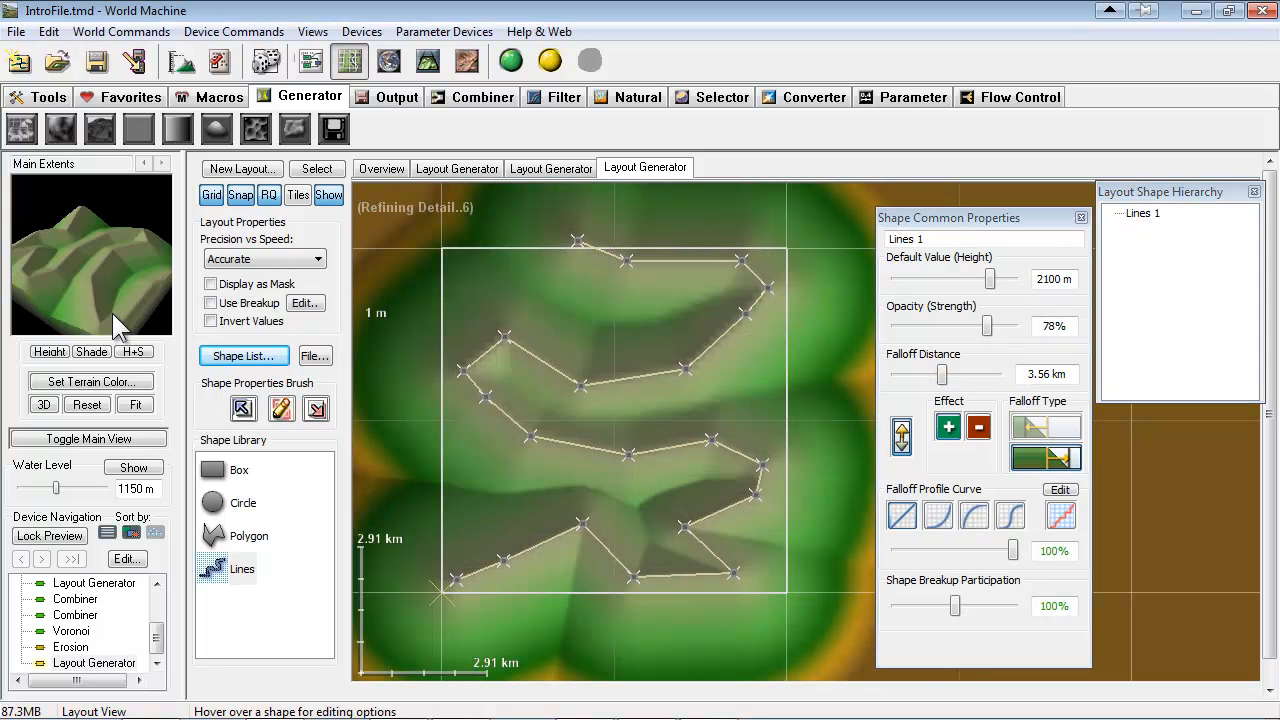
{"action": "left_click_drag", "start_coordinate": [942, 375], "coordinate": [921, 387]}
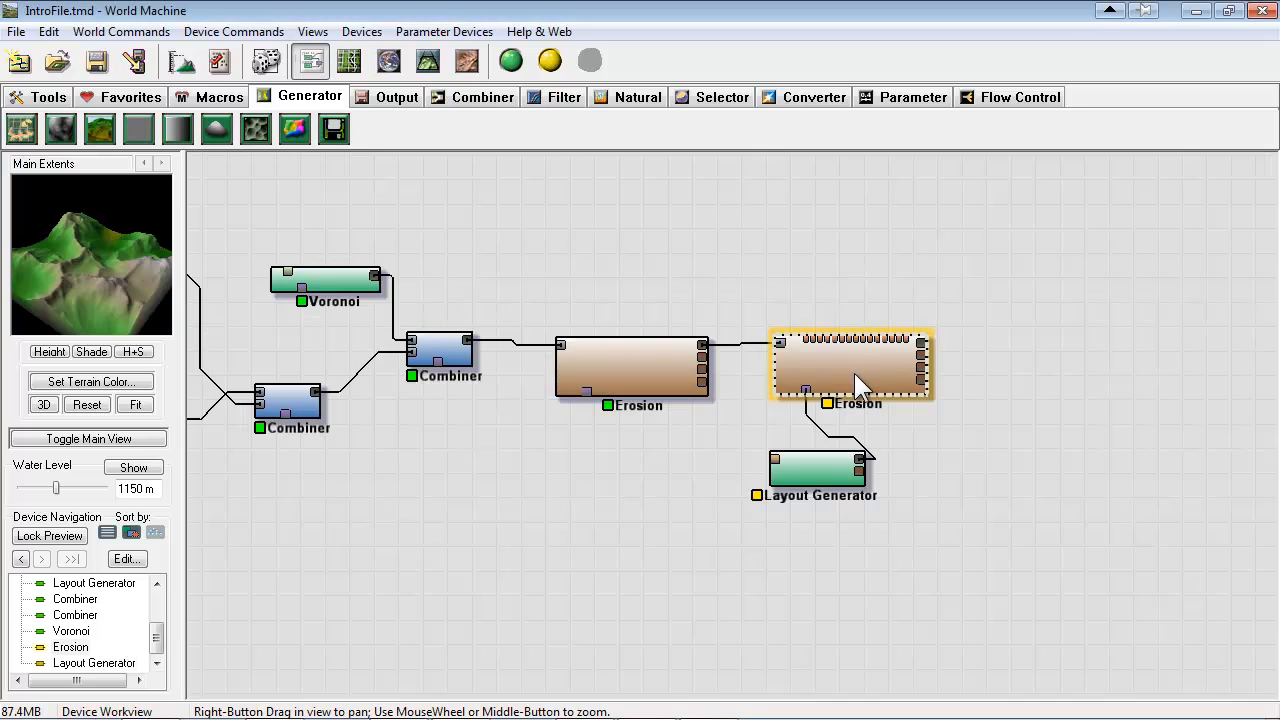
Open the second Erosion's settings, try the Good with Terraces and Full Strength presets, and load A Flood of Slurry
{"action": "double_click", "coordinate": [854, 373]}
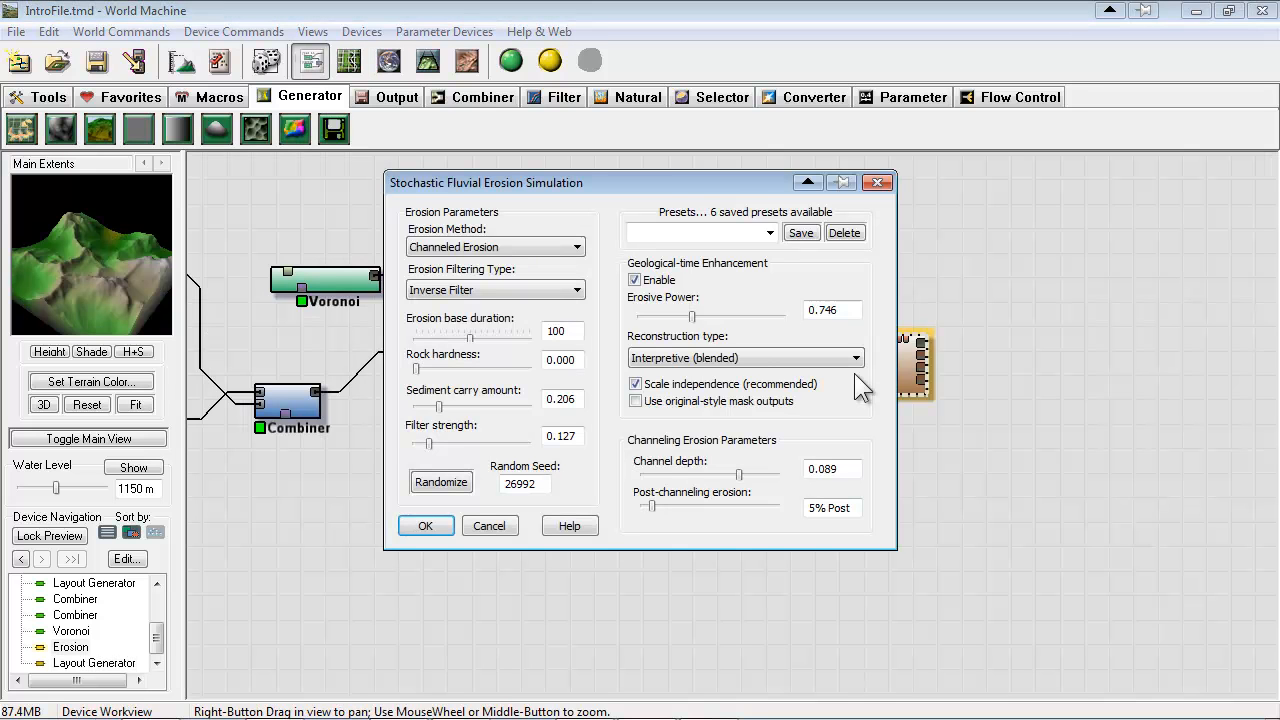
{"action": "left_click", "coordinate": [770, 233]}
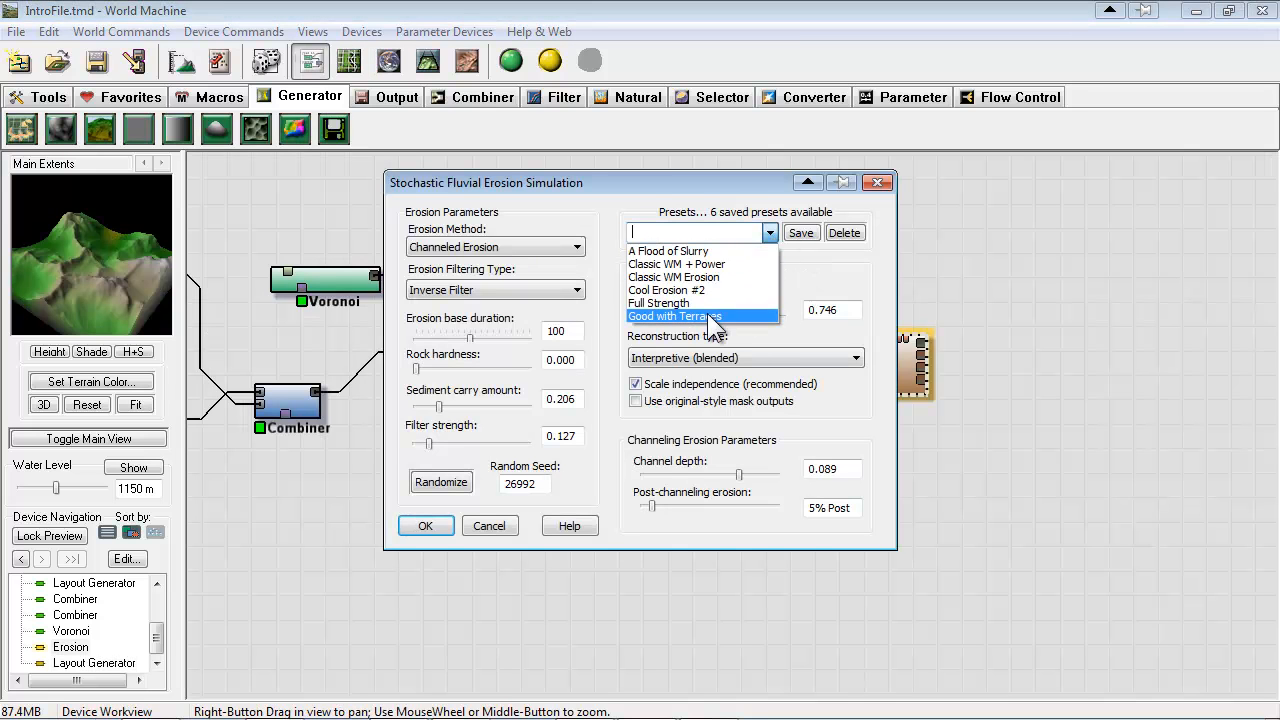
{"action": "left_click", "coordinate": [707, 316]}
{"action": "left_click", "coordinate": [770, 233]}
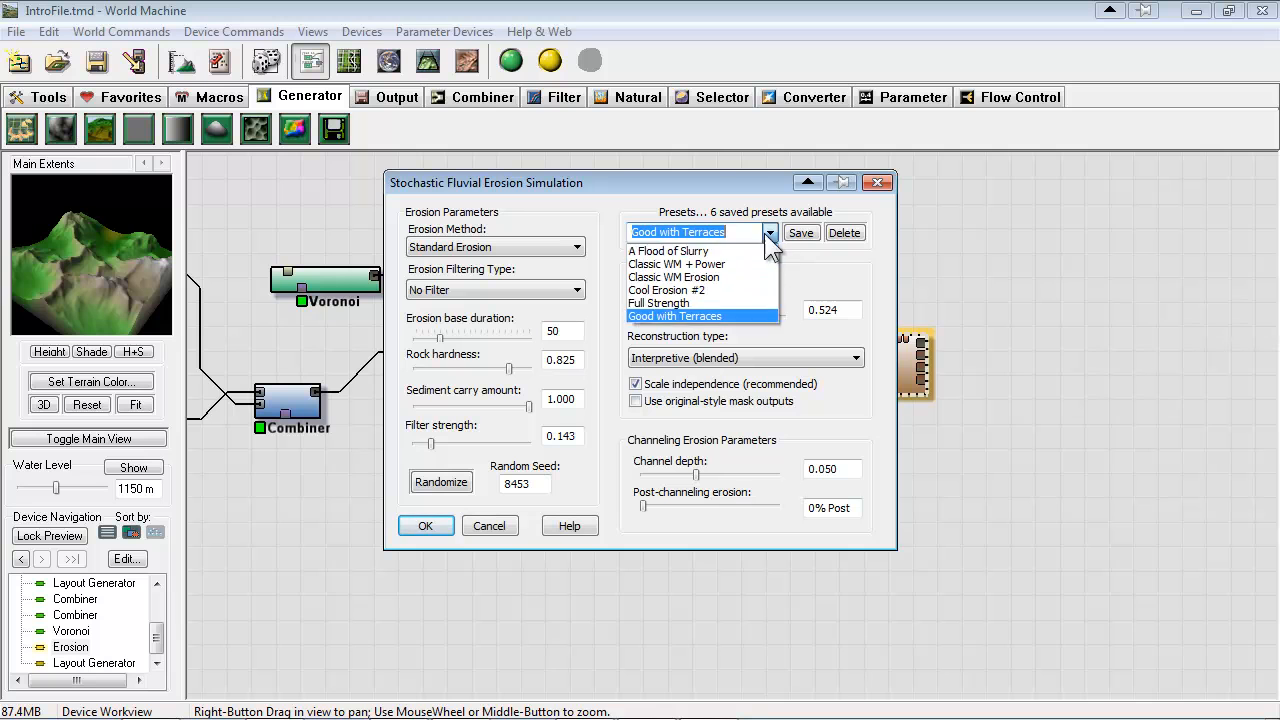
{"action": "left_click", "coordinate": [684, 304]}
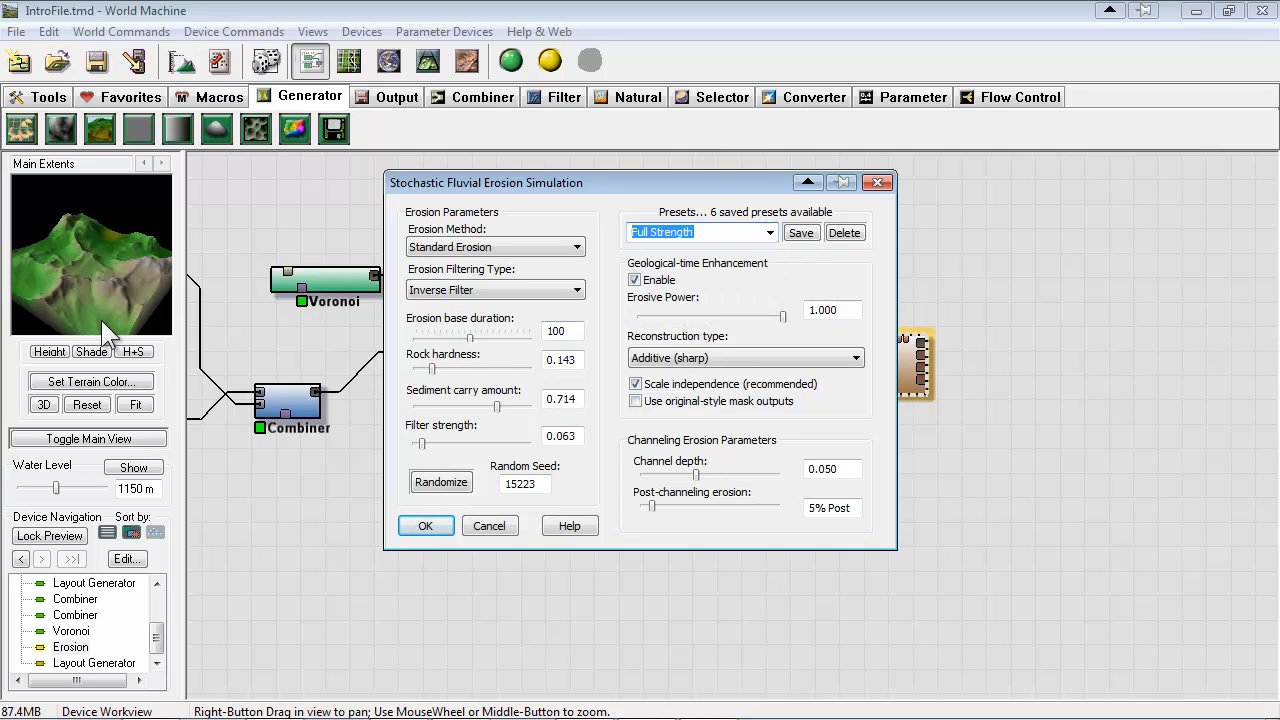
{"action": "left_click", "coordinate": [770, 232]}
{"action": "left_click", "coordinate": [708, 288]}
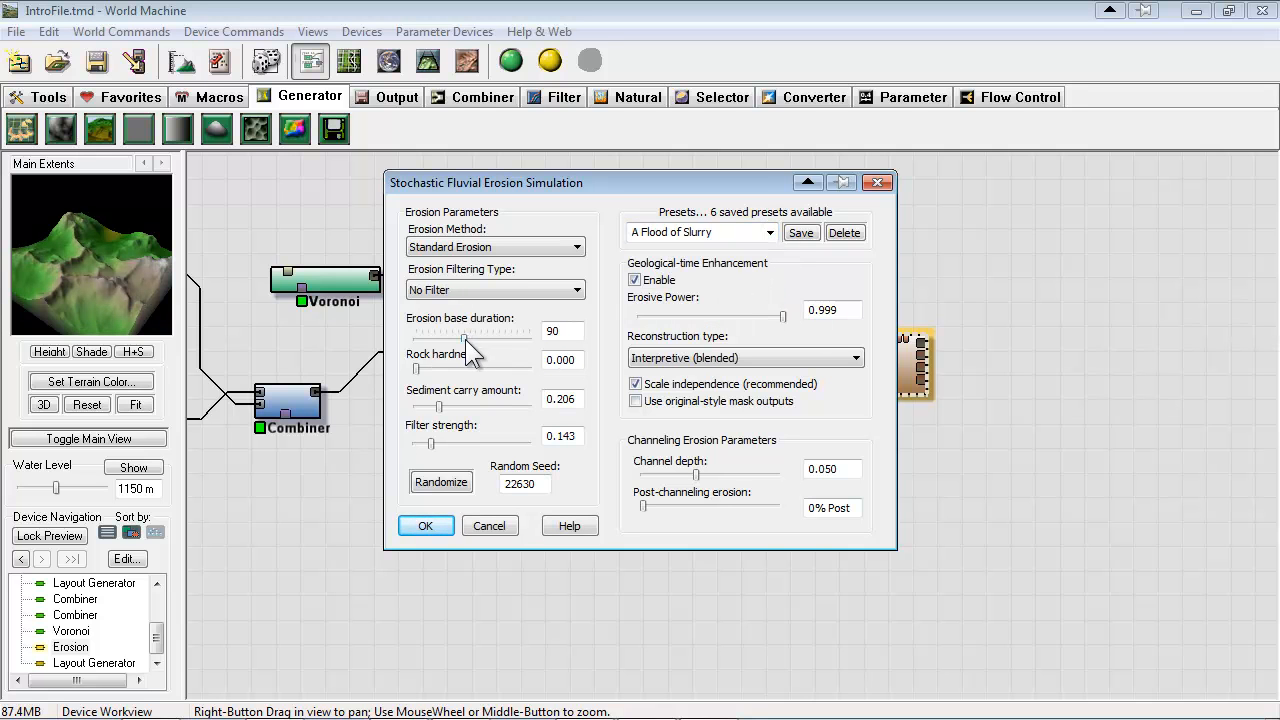
Set base duration 200, rock hardness 0.524, sediment carry amount 0.810, filter strength 0.508, channel depth 0.125 and post-channeling erosion 45%, and accept
{"action": "left_click_drag", "start_coordinate": [467, 339], "coordinate": [545, 338]}
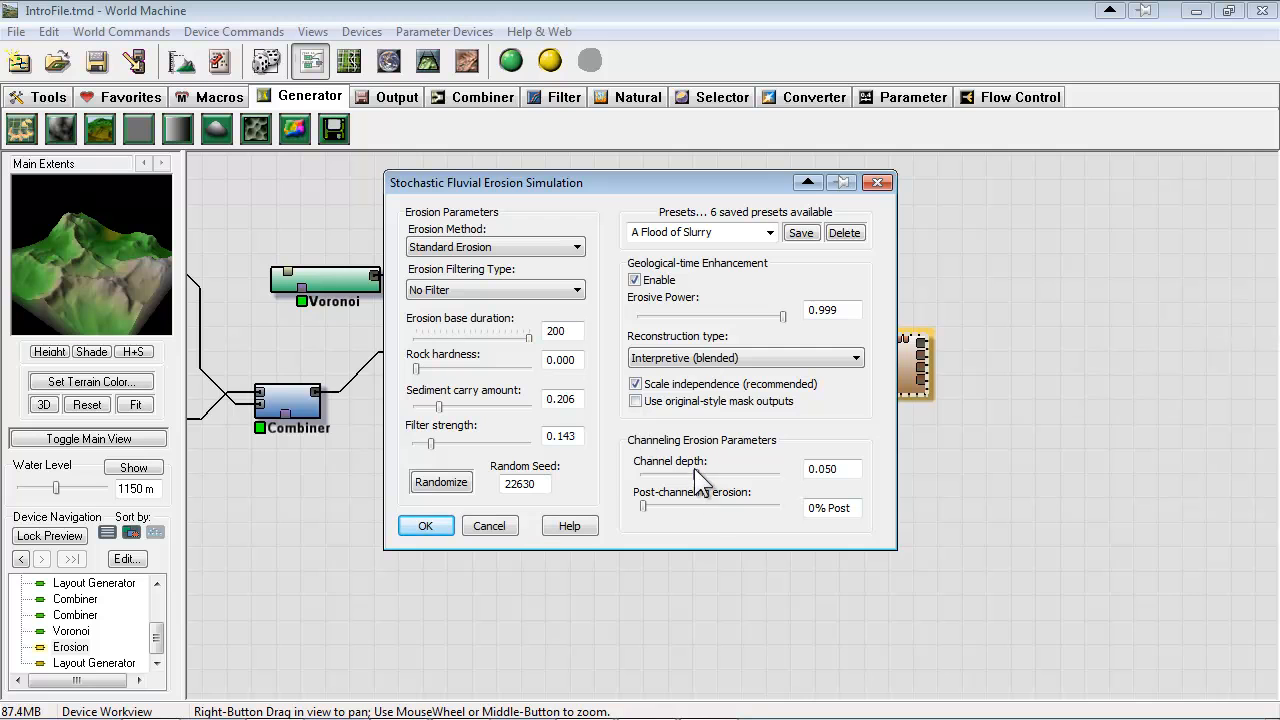
{"action": "left_click_drag", "start_coordinate": [708, 472], "coordinate": [877, 466]}
{"action": "left_click_drag", "start_coordinate": [697, 507], "coordinate": [731, 512]}
{"action": "left_click_drag", "start_coordinate": [418, 368], "coordinate": [529, 338]}
{"action": "left_click_drag", "start_coordinate": [432, 445], "coordinate": [507, 407]}
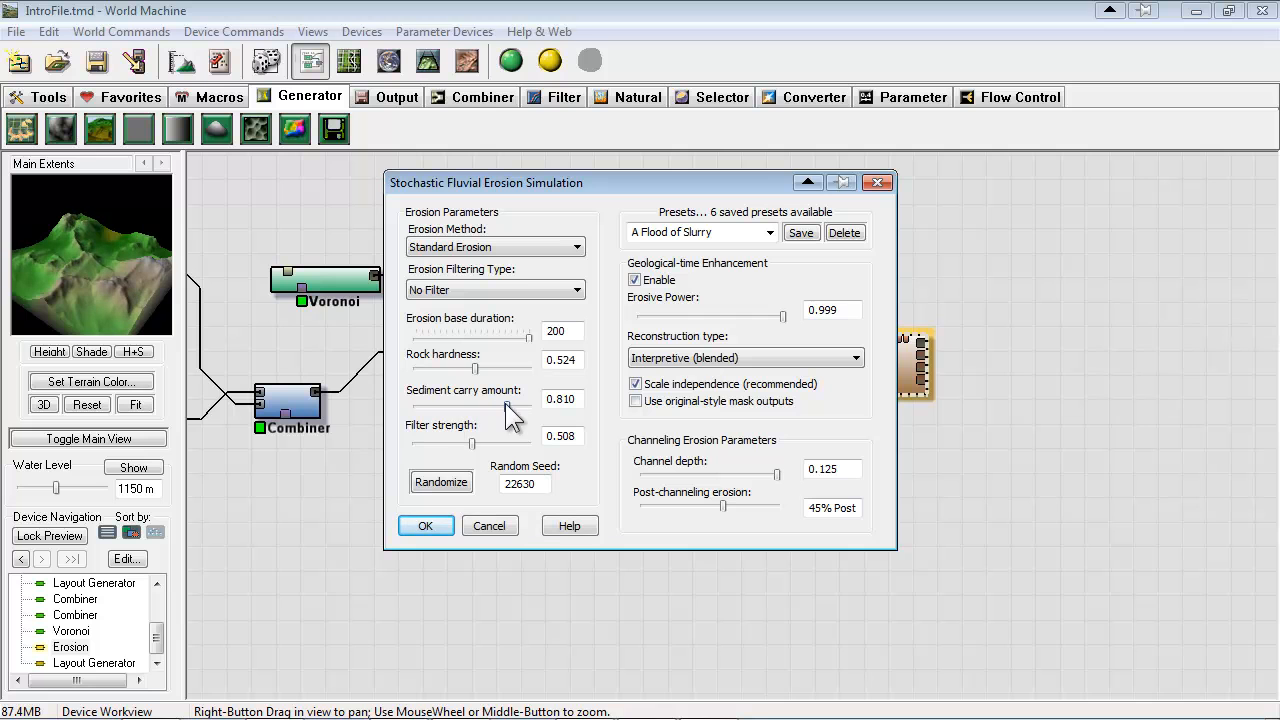
{"action": "left_click", "coordinate": [425, 526]}
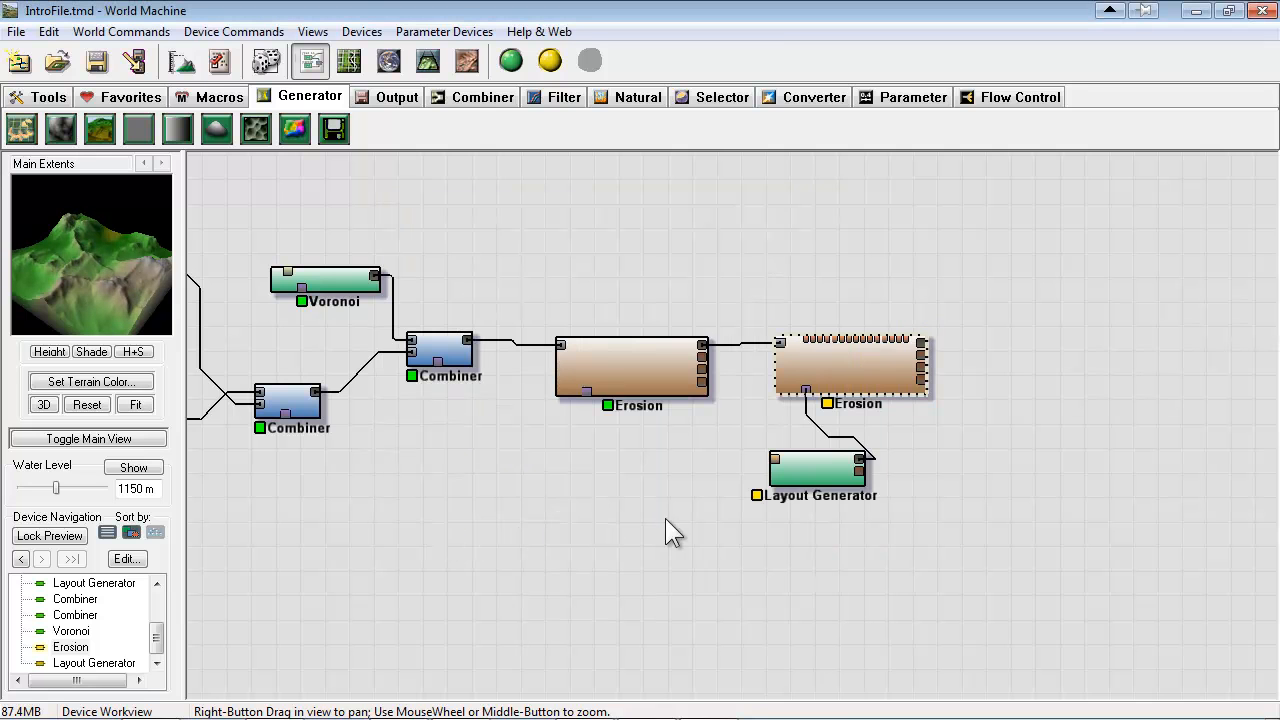
Reposition the Layout Generator below the second Erosion and select that Erosion for preview
{"action": "left_click_drag", "start_coordinate": [825, 478], "coordinate": [850, 497]}
{"action": "right_click_drag", "start_coordinate": [762, 539], "coordinate": [725, 535]}
{"action": "left_click_drag", "start_coordinate": [799, 505], "coordinate": [793, 488]}
{"action": "left_click", "coordinate": [811, 370]}
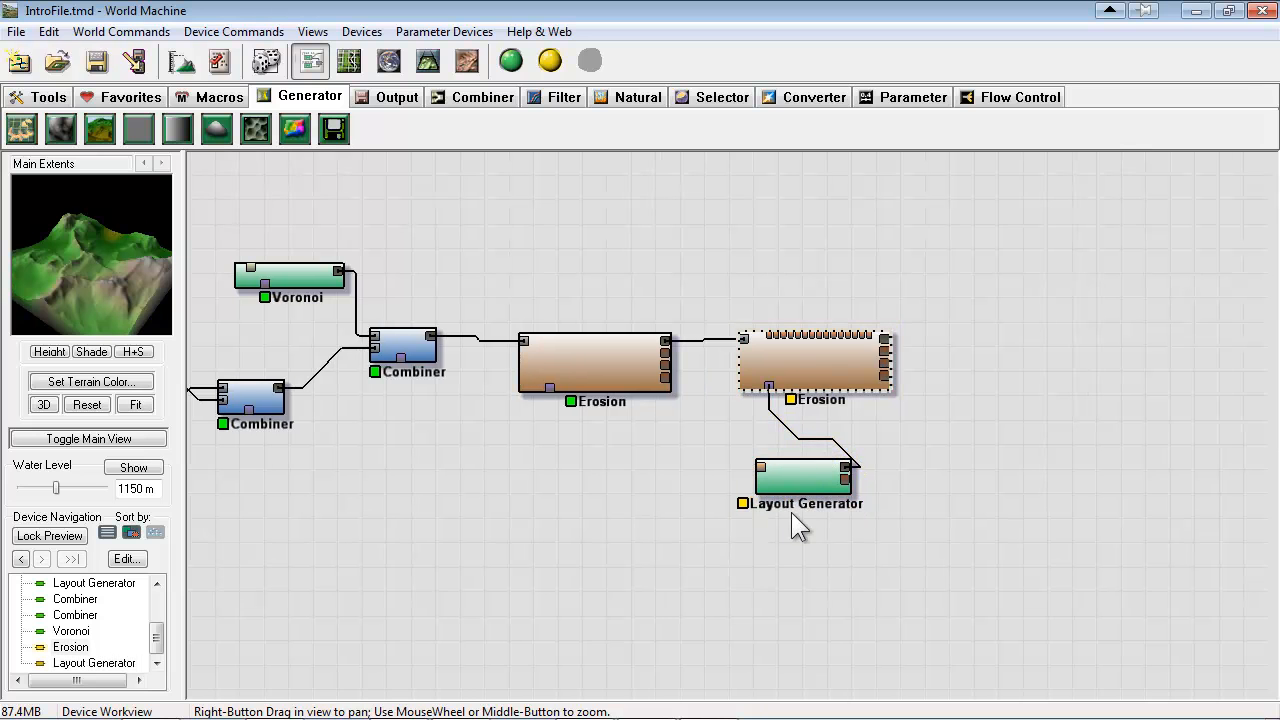
{"action": "right_click_drag", "start_coordinate": [791, 512], "coordinate": [769, 510]}
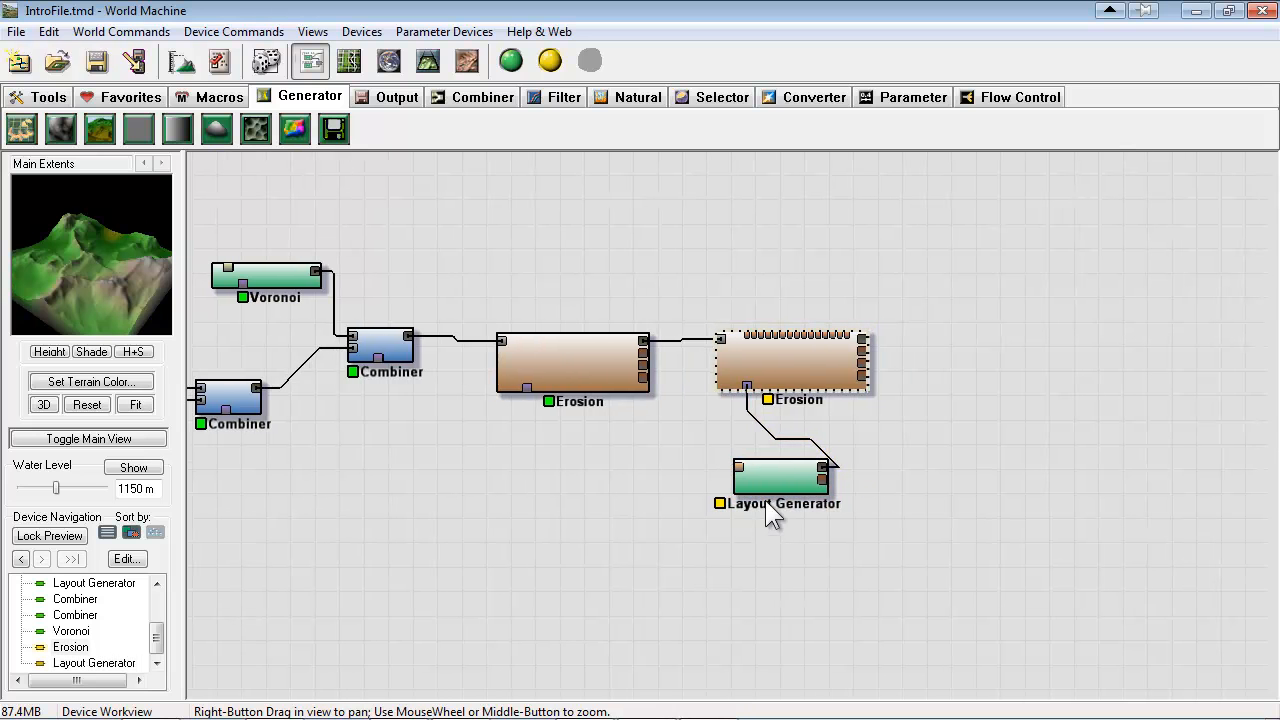
Build the terrain and inspect the result of the masked second erosion from several angles in the 3D view
{"action": "left_click", "coordinate": [515, 60]}
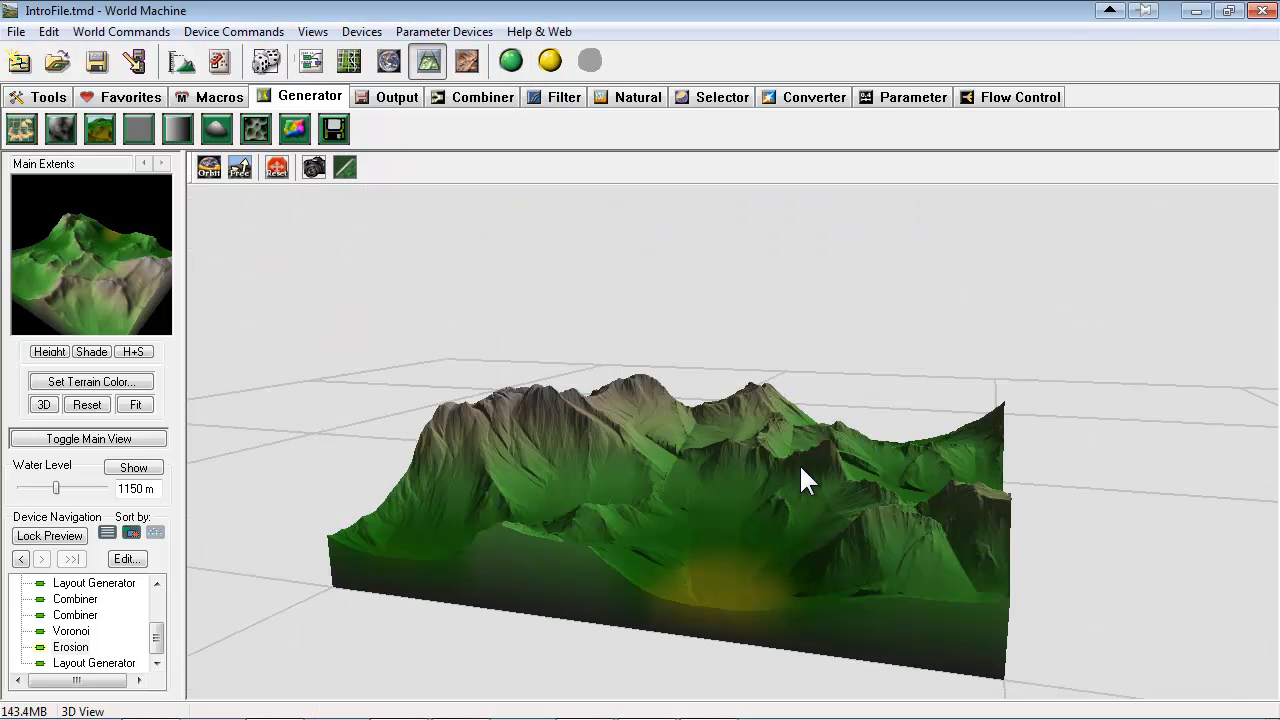
{"action": "mouse_move", "coordinate": [801, 466]}
{"action": "right_mouse_down"}
{"action": "mouse_move", "coordinate": [774, 496]}
{"action": "mouse_move", "coordinate": [782, 456]}
{"action": "right_mouse_up"}
{"action": "left_click_drag", "start_coordinate": [782, 456], "coordinate": [565, 604]}
{"action": "left_click_drag", "start_coordinate": [782, 492], "coordinate": [644, 517]}
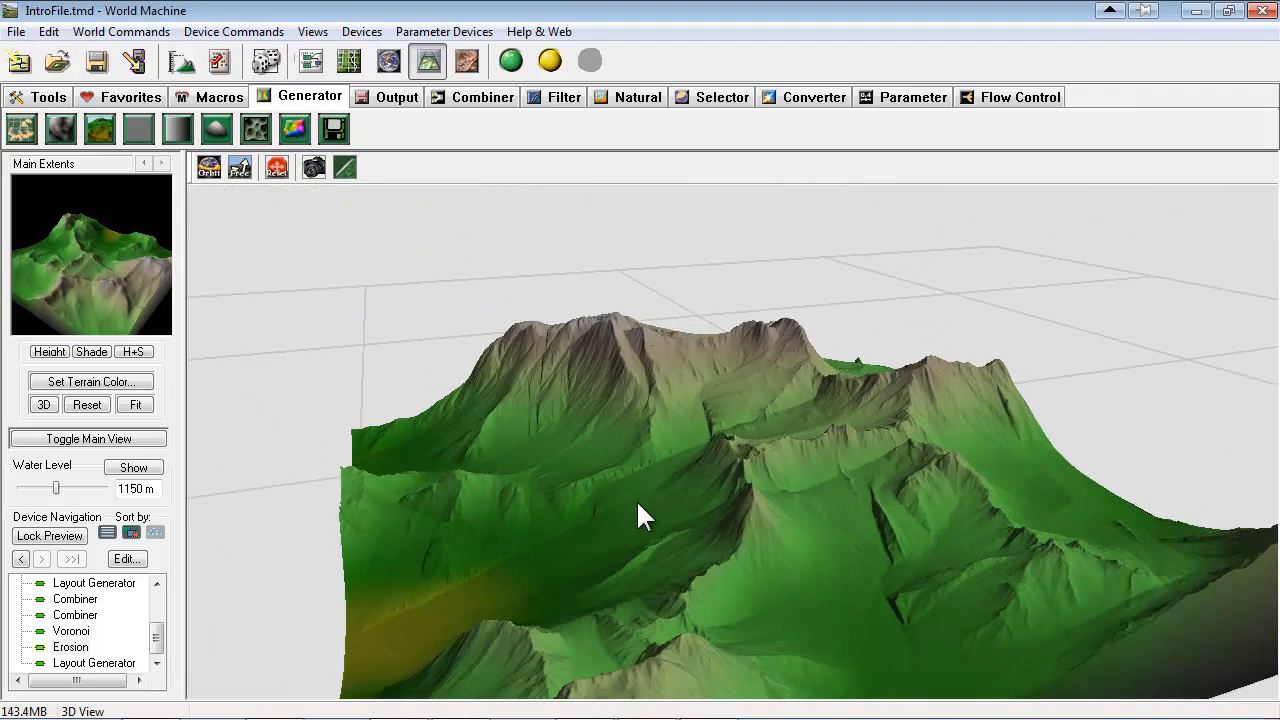
{"action": "left_click_drag", "start_coordinate": [932, 454], "coordinate": [736, 515]}
{"action": "left_click_drag", "start_coordinate": [624, 388], "coordinate": [789, 514]}
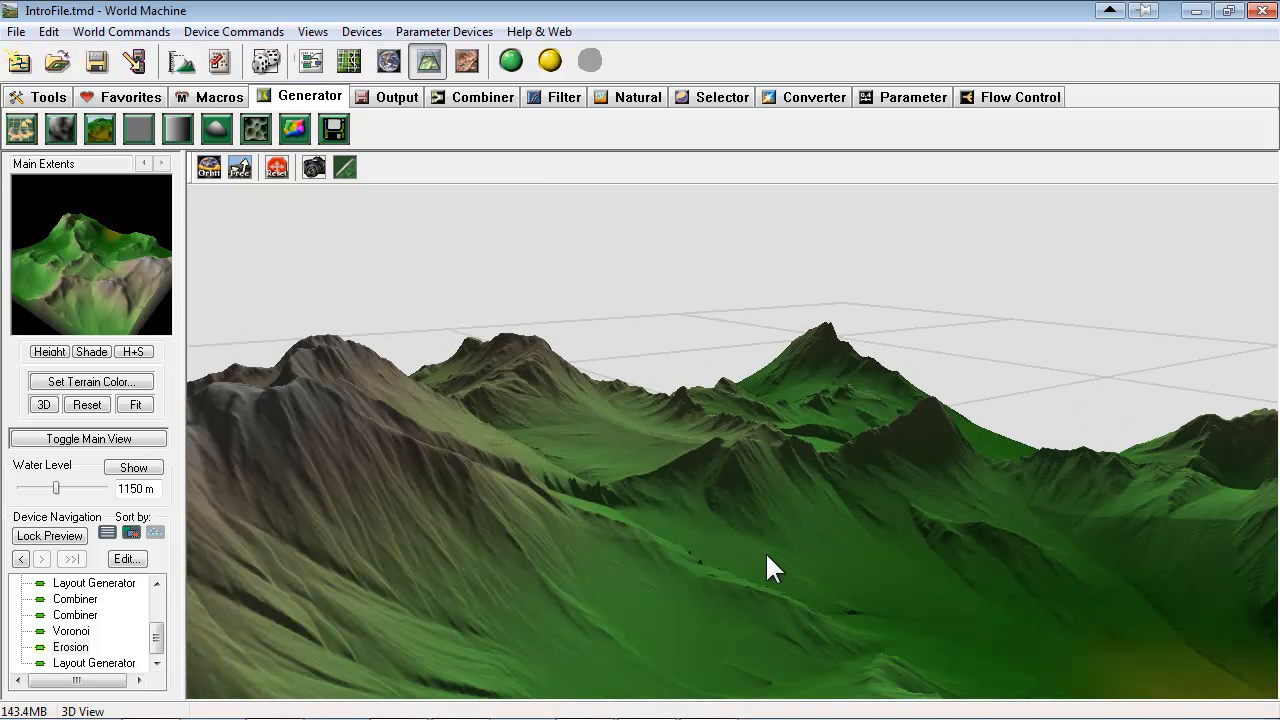
Return to the device network, place a Coast Erosion device after the second Erosion and connect the Erosion's primary output to it
{"action": "key", "text": "F2"}
{"action": "left_click", "coordinate": [633, 96]}
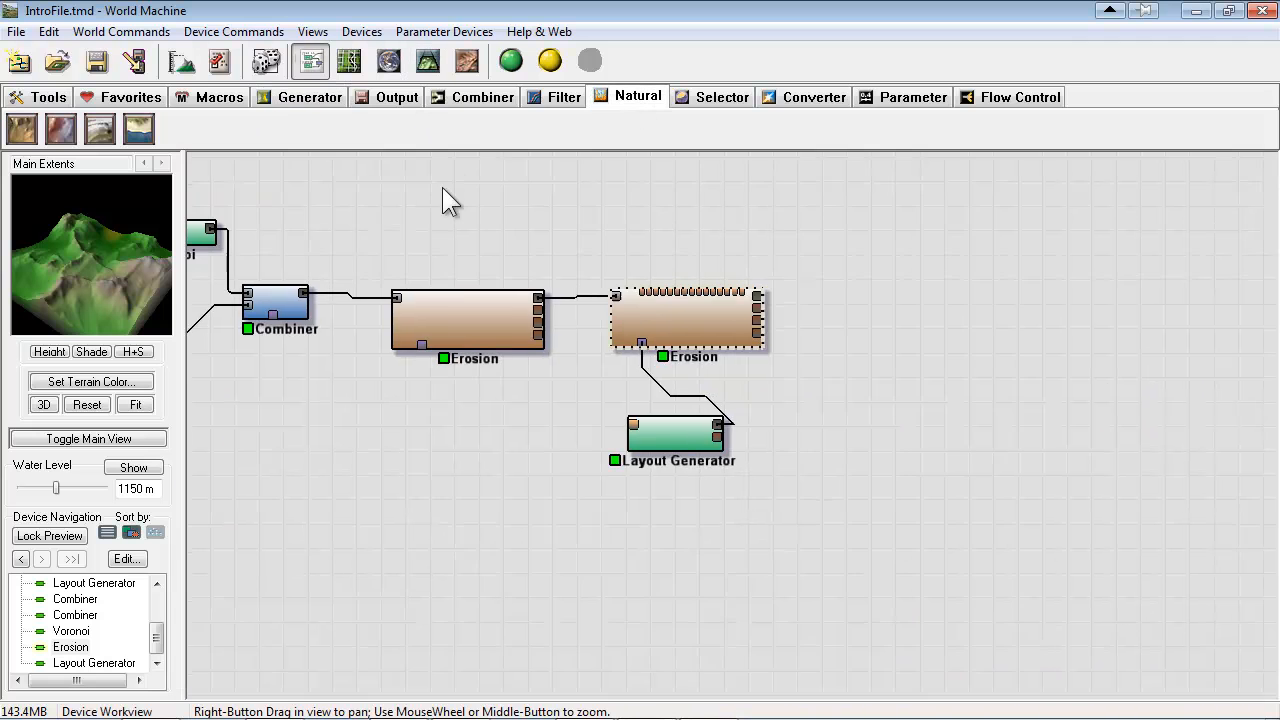
{"action": "left_click", "coordinate": [138, 131]}
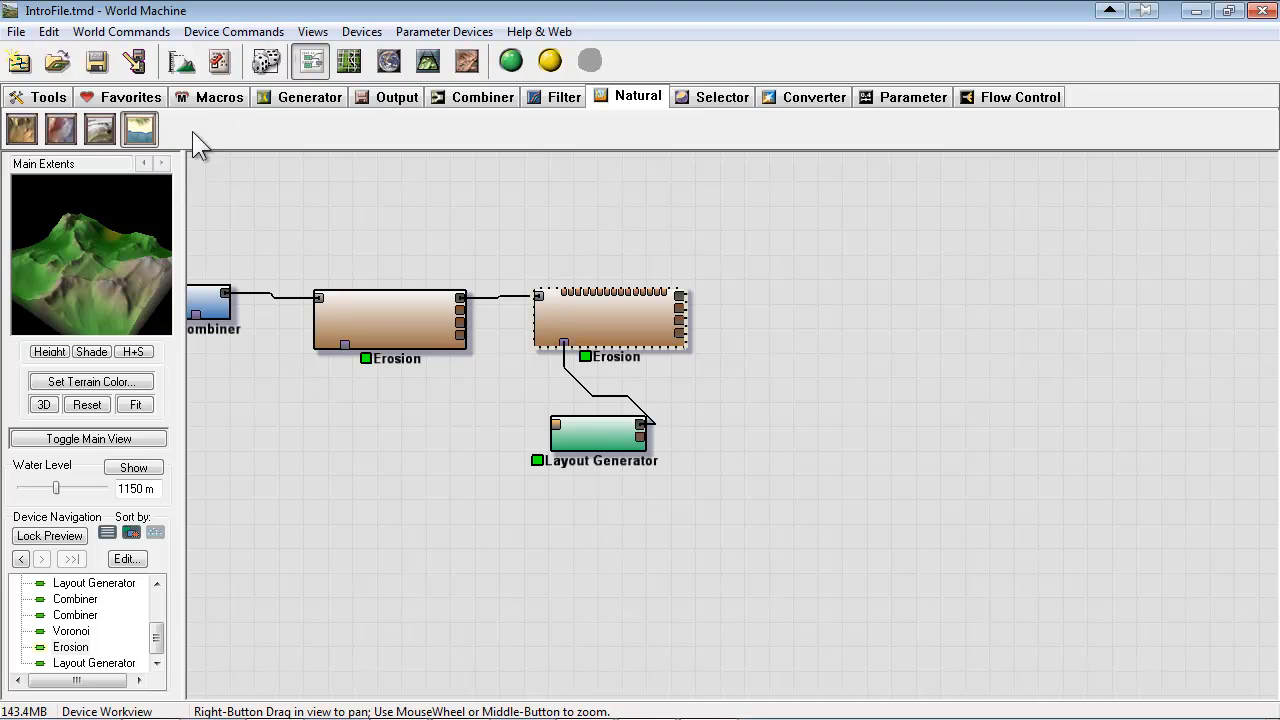
{"action": "left_click", "coordinate": [806, 326]}
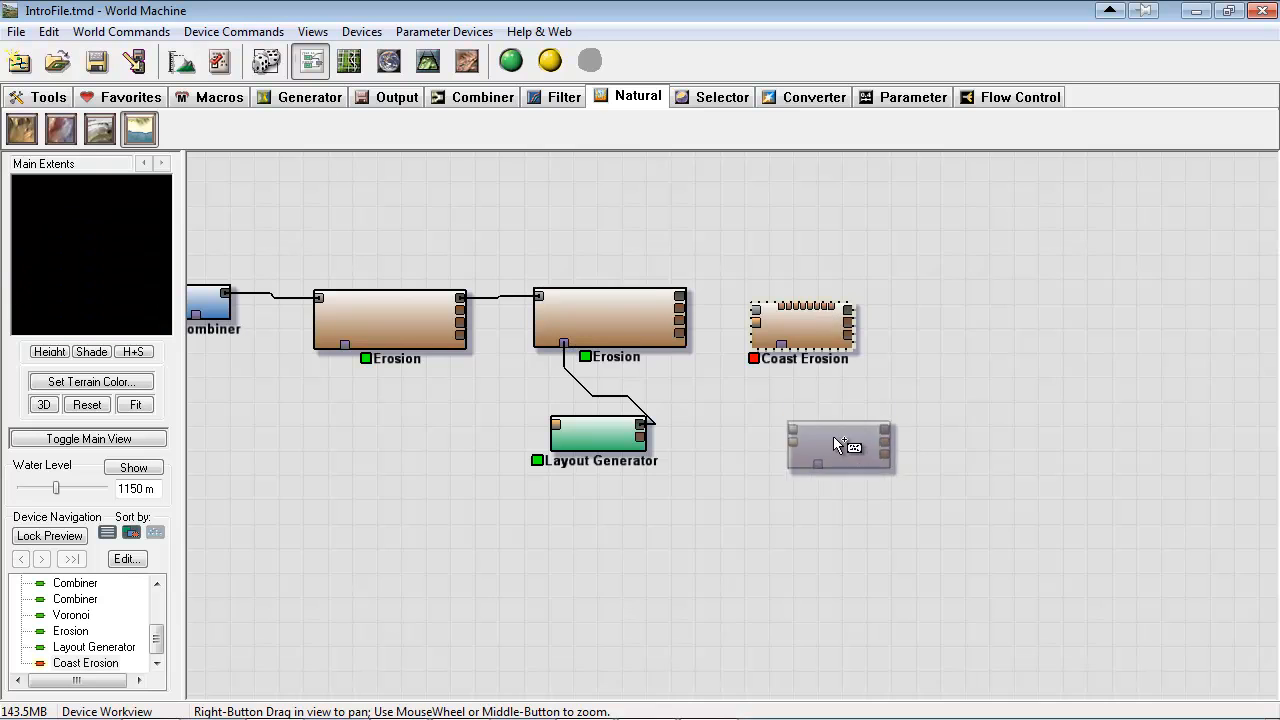
{"action": "left_click_drag", "start_coordinate": [680, 319], "coordinate": [794, 343]}
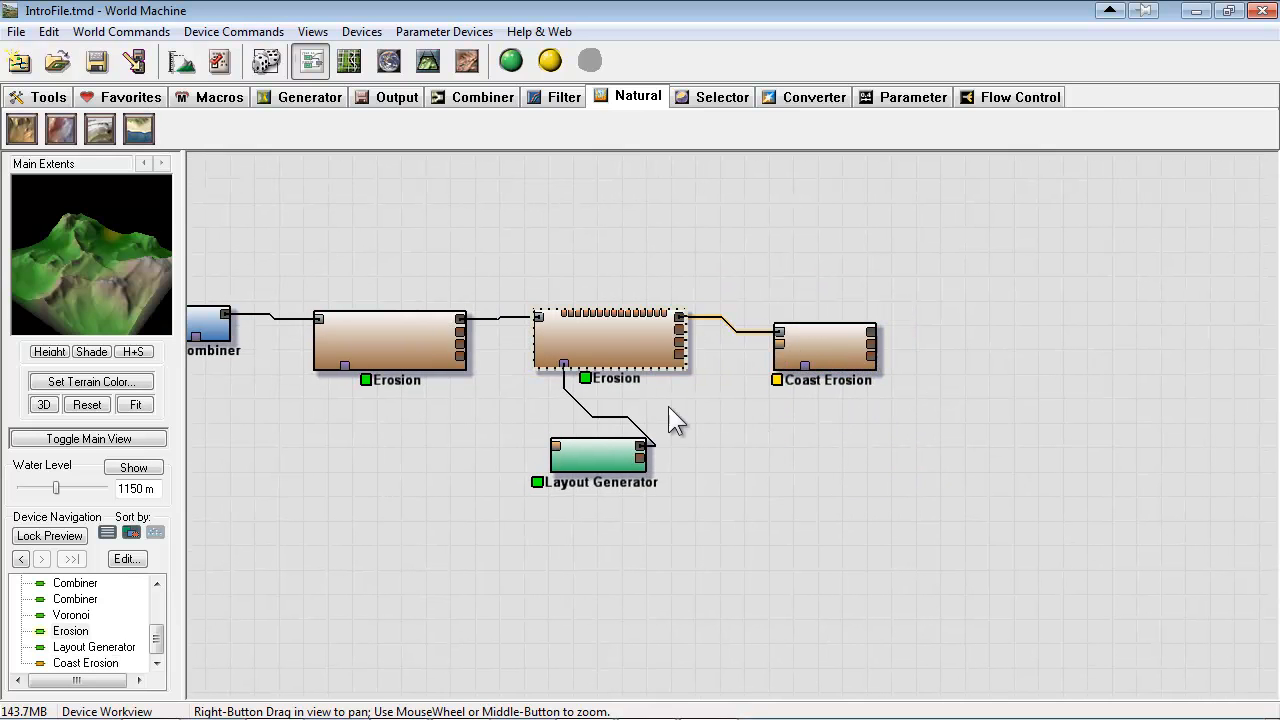
Configure the Coast Erosion with water level 820 m, beach size 0.09219, Cliffs as transition zone and transition power 0.60938
{"action": "left_click", "coordinate": [881, 343]}
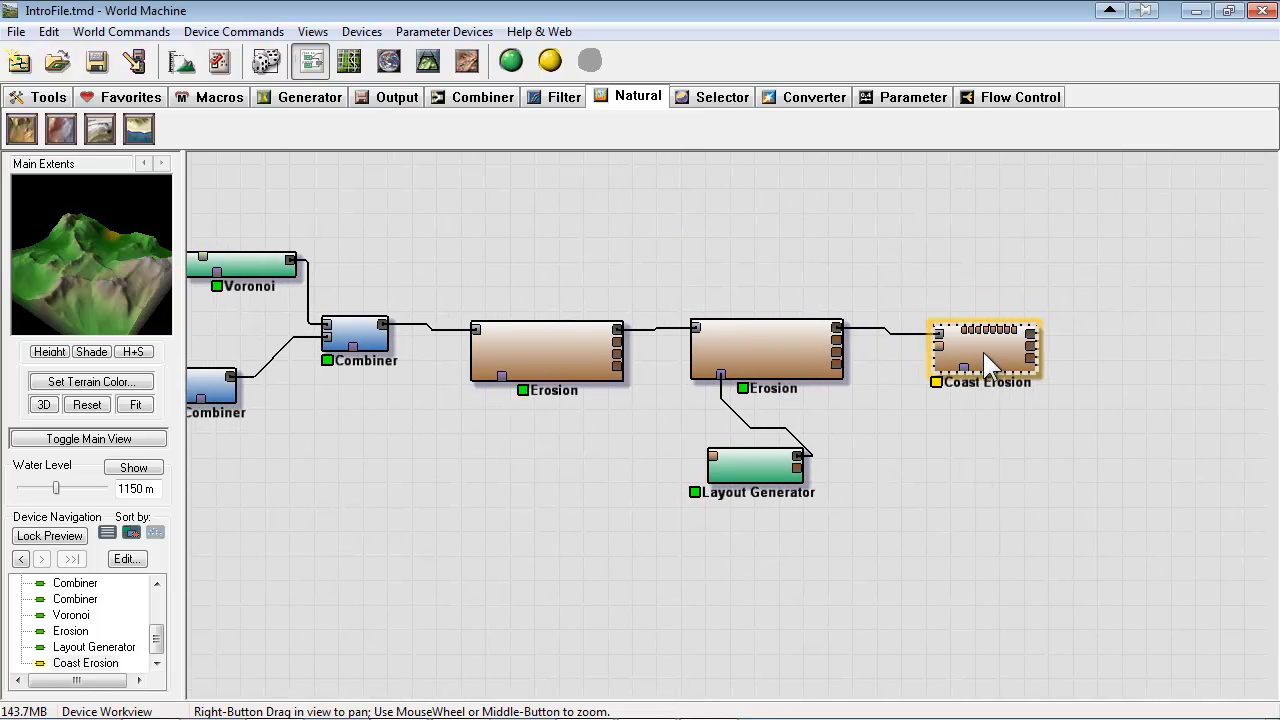
{"action": "double_click", "coordinate": [983, 352]}
{"action": "left_click_drag", "start_coordinate": [603, 218], "coordinate": [684, 209]}
{"action": "mouse_move", "coordinate": [647, 333]}
{"action": "left_mouse_down"}
{"action": "mouse_move", "coordinate": [718, 344]}
{"action": "mouse_move", "coordinate": [673, 340]}
{"action": "mouse_move", "coordinate": [686, 340]}
{"action": "mouse_move", "coordinate": [627, 360]}
{"action": "mouse_move", "coordinate": [649, 356]}
{"action": "left_mouse_up"}
{"action": "left_click", "coordinate": [722, 388]}
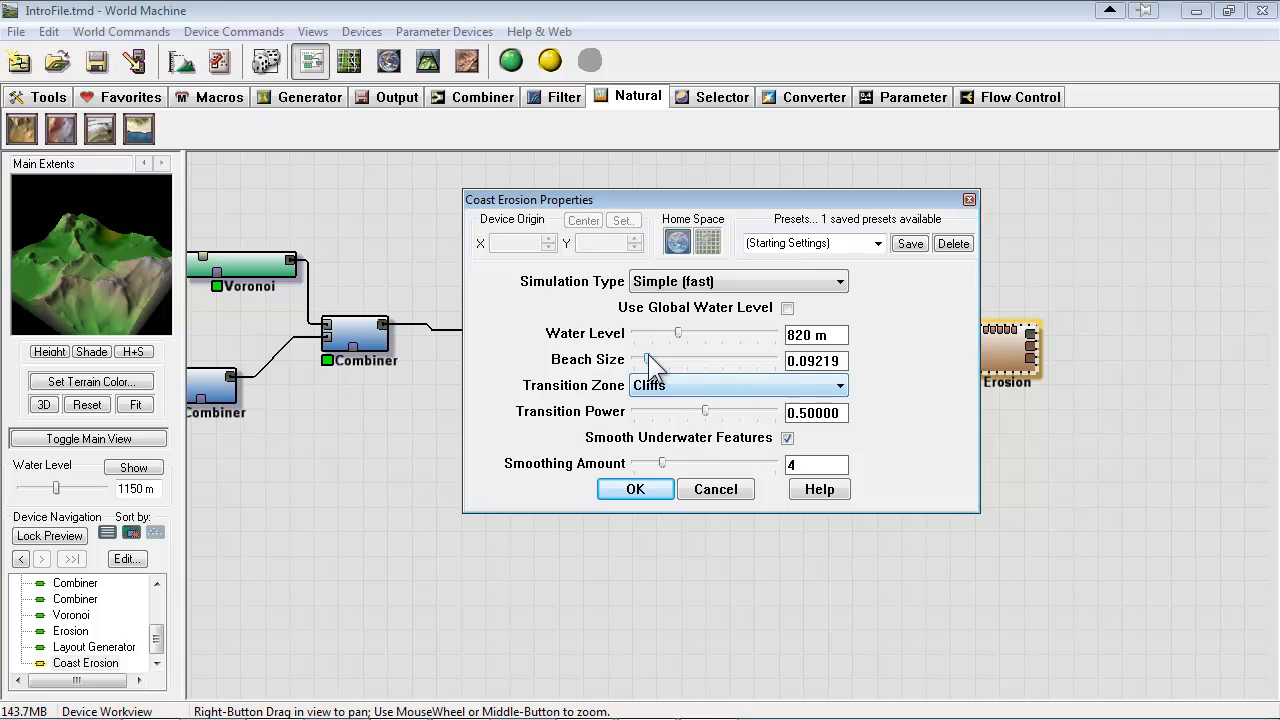
{"action": "left_click", "coordinate": [670, 388]}
{"action": "left_click", "coordinate": [672, 400]}
{"action": "mouse_move", "coordinate": [703, 412]}
{"action": "left_mouse_down"}
{"action": "mouse_move", "coordinate": [810, 412]}
{"action": "mouse_move", "coordinate": [720, 414]}
{"action": "left_mouse_up"}
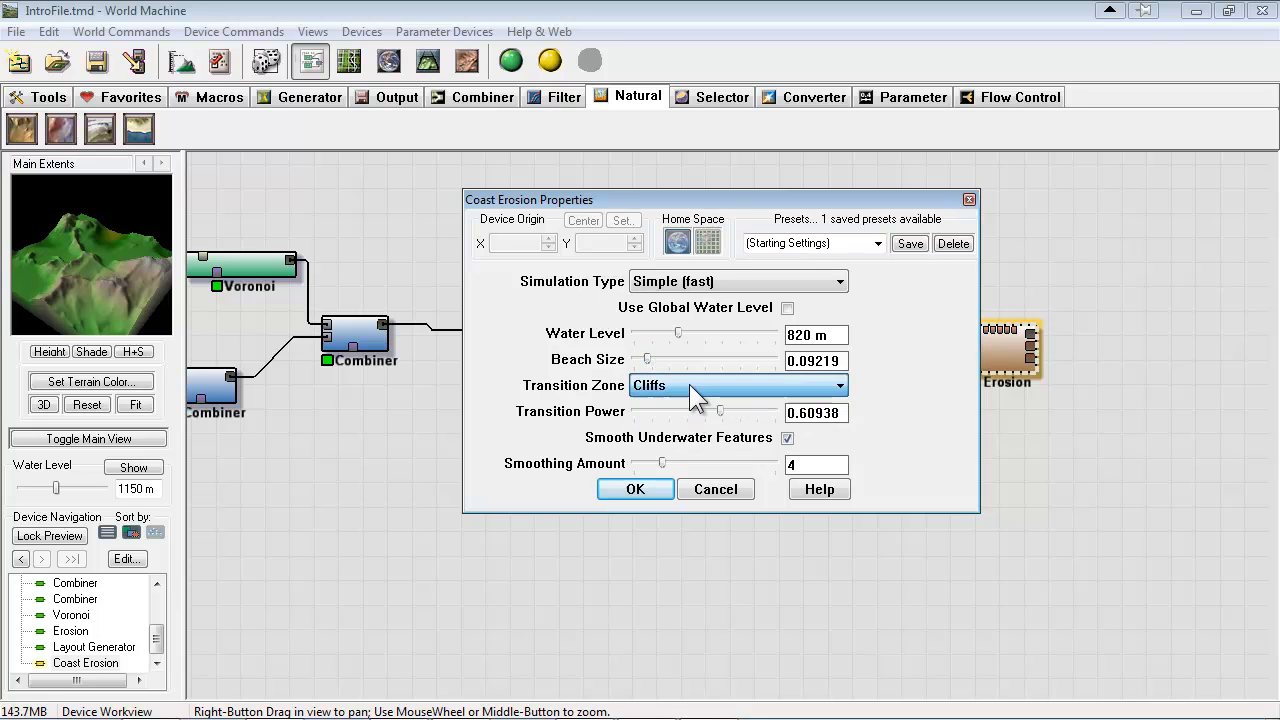
Reduce the beach size to 0.05000, lower the smoothing amount and accept the Coast Erosion settings
{"action": "left_click_drag", "start_coordinate": [648, 360], "coordinate": [628, 361]}
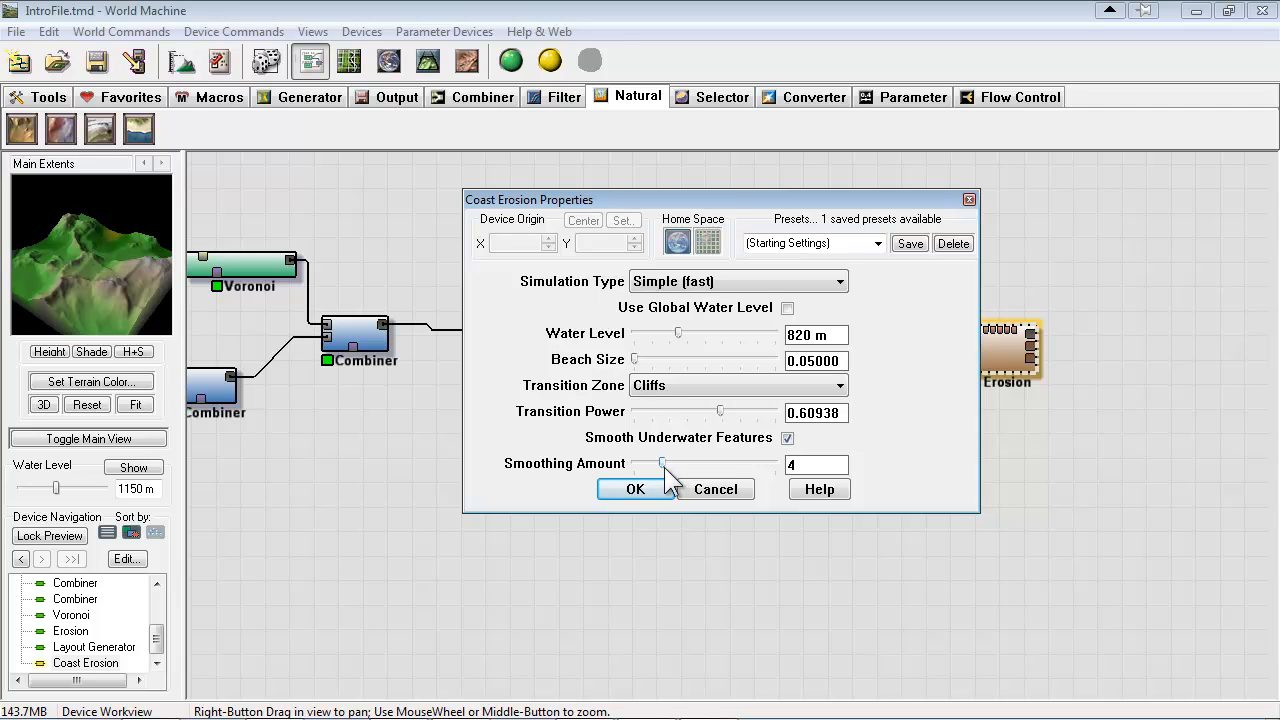
{"action": "left_click_drag", "start_coordinate": [665, 465], "coordinate": [590, 475]}
{"action": "left_click", "coordinate": [635, 489]}
Build the terrain and inspect the coast erosion's shoreline cliffs and beaches from several angles in the 3D view
{"action": "left_click", "coordinate": [510, 60]}
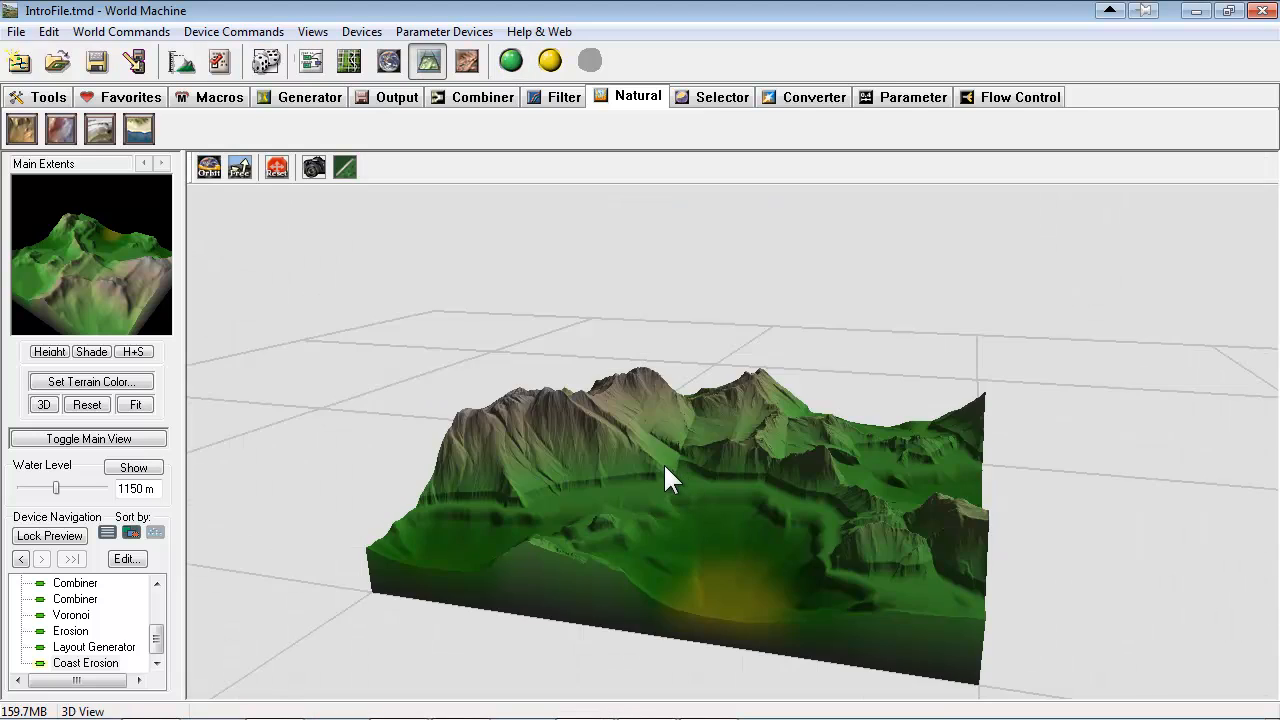
{"action": "right_click_drag", "start_coordinate": [665, 467], "coordinate": [681, 490]}
{"action": "left_click_drag", "start_coordinate": [681, 490], "coordinate": [829, 602]}
{"action": "right_click_drag", "start_coordinate": [829, 602], "coordinate": [791, 522]}
{"action": "left_click_drag", "start_coordinate": [791, 522], "coordinate": [652, 530]}
{"action": "right_click_drag", "start_coordinate": [652, 522], "coordinate": [760, 530]}
{"action": "right_click_drag", "start_coordinate": [496, 484], "coordinate": [661, 576]}
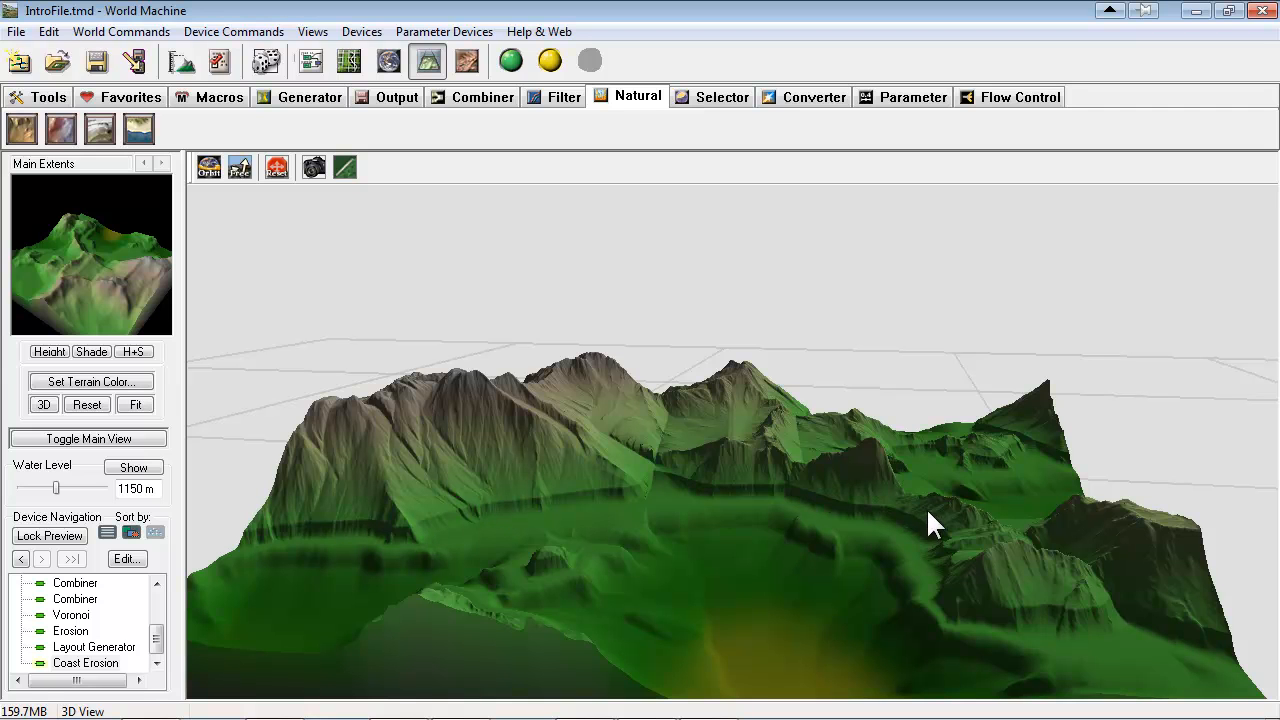
{"action": "left_click_drag", "start_coordinate": [955, 598], "coordinate": [675, 495]}
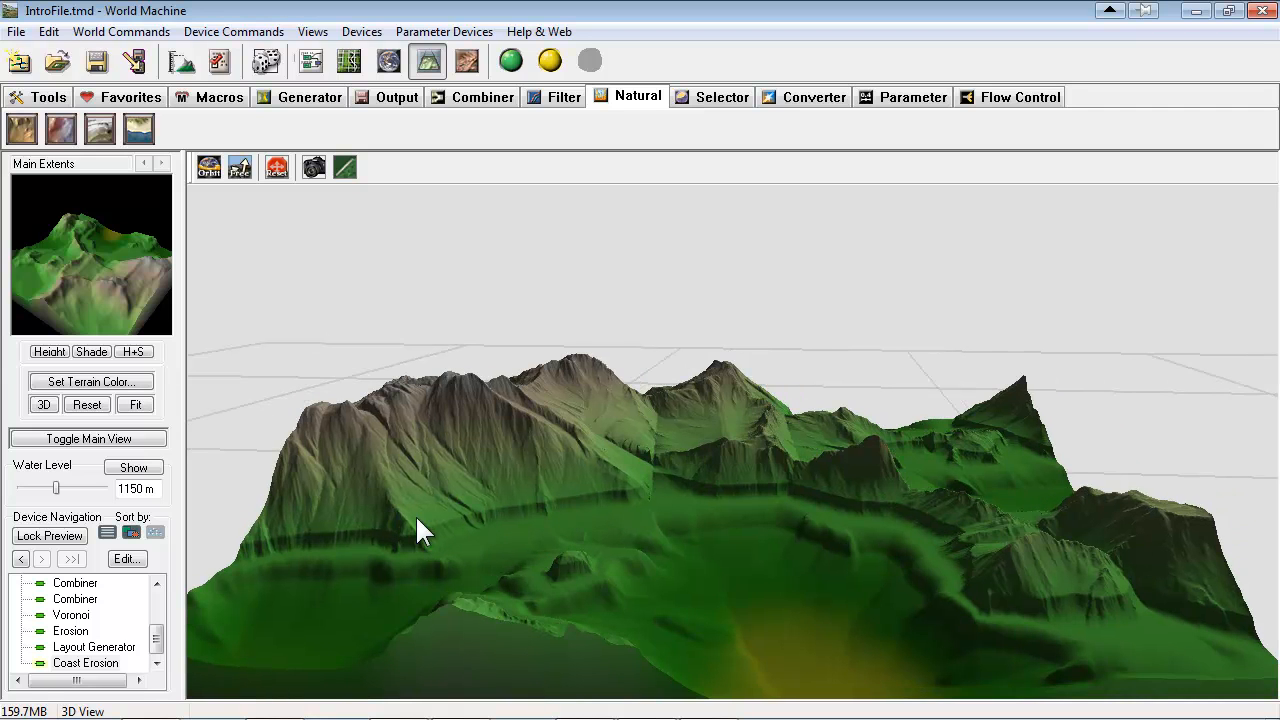
Return to the device network, select the Coast Erosion and lock the preview on it
{"action": "left_click", "coordinate": [304, 61]}
{"action": "right_click_drag", "start_coordinate": [980, 442], "coordinate": [817, 441]}
{"action": "mouse_move", "coordinate": [800, 392]}
{"action": "left_mouse_down"}
{"action": "mouse_move", "coordinate": [828, 385]}
{"action": "mouse_move", "coordinate": [790, 392]}
{"action": "mouse_move", "coordinate": [810, 388]}
{"action": "left_mouse_up"}
{"action": "left_click", "coordinate": [62, 537]}
{"action": "right_click_drag", "start_coordinate": [834, 463], "coordinate": [816, 463]}
Add a Layout Generator and position it directly below the Coast Erosion device
{"action": "left_click", "coordinate": [310, 97]}
{"action": "left_click", "coordinate": [22, 128]}
{"action": "left_click", "coordinate": [766, 496]}
{"action": "left_click_drag", "start_coordinate": [774, 505], "coordinate": [784, 476]}
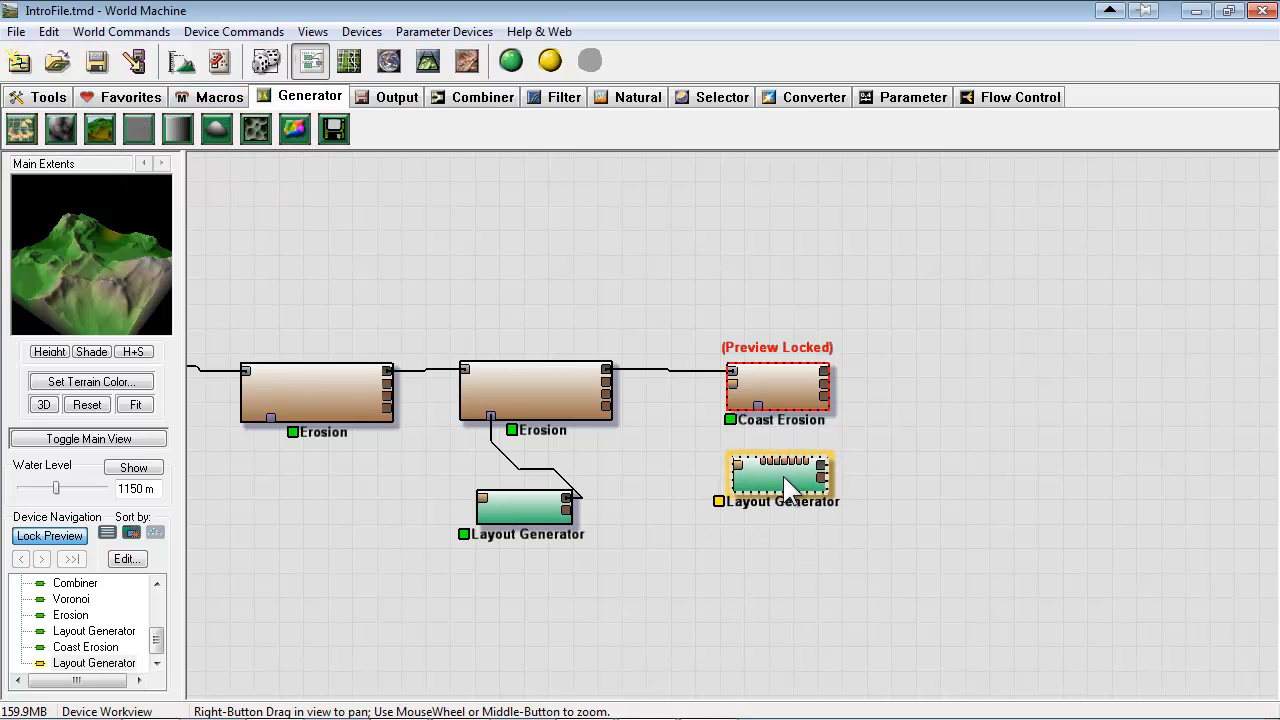
Open the new Layout Generator's layout and draw a winding irregular polygon from the terrain's lower-left corner to its upper-right corner
{"action": "double_click", "coordinate": [783, 476]}
{"action": "left_click_drag", "start_coordinate": [725, 449], "coordinate": [635, 497]}
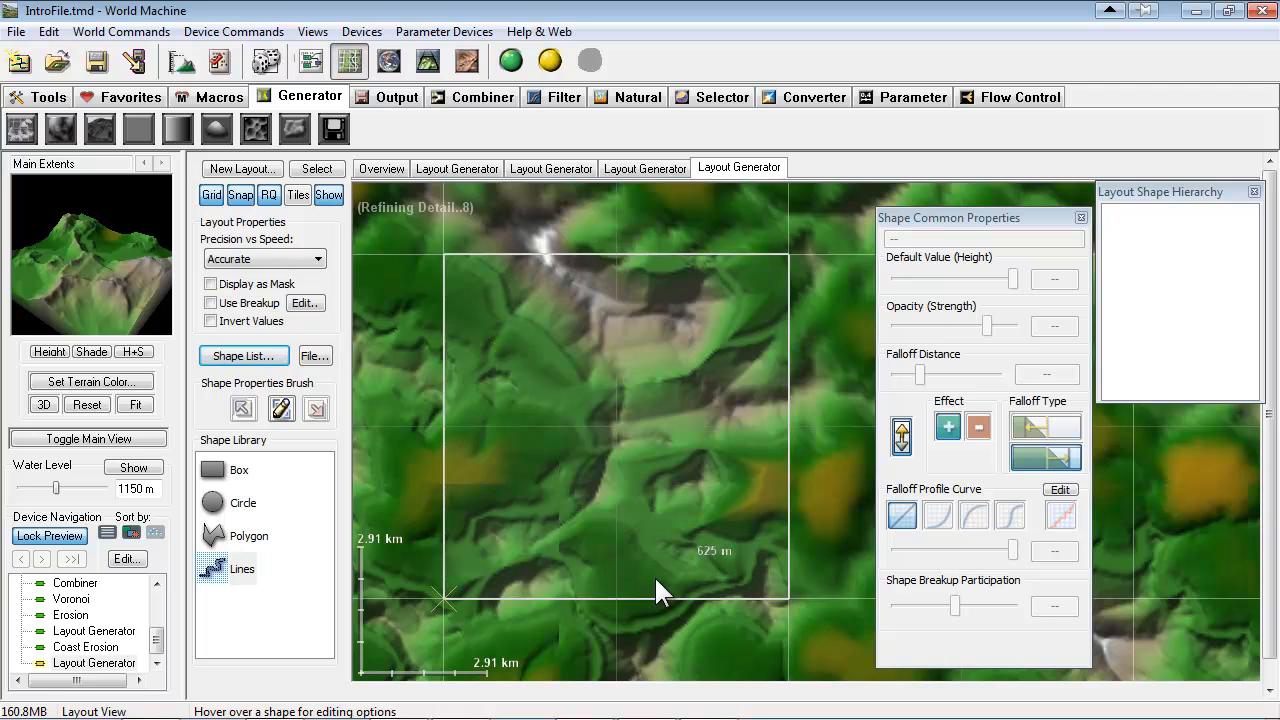
{"action": "left_click_drag", "start_coordinate": [650, 553], "coordinate": [632, 546]}
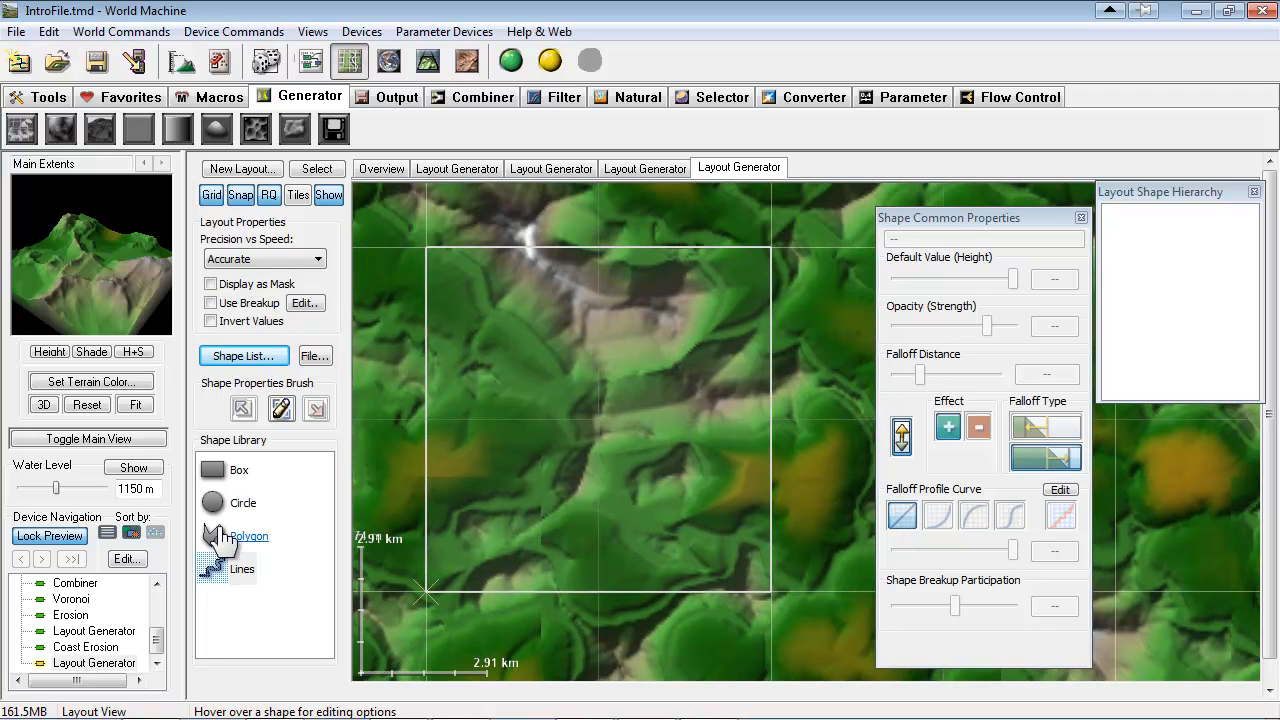
{"action": "left_click", "coordinate": [218, 535]}
{"action": "mouse_move", "coordinate": [480, 580]}
{"action": "left_mouse_down"}
{"action": "mouse_move", "coordinate": [590, 563]}
{"action": "mouse_move", "coordinate": [683, 360]}
{"action": "mouse_move", "coordinate": [745, 278]}
{"action": "mouse_move", "coordinate": [769, 520]}
{"action": "mouse_move", "coordinate": [657, 522]}
{"action": "mouse_move", "coordinate": [491, 606]}
{"action": "left_mouse_up"}
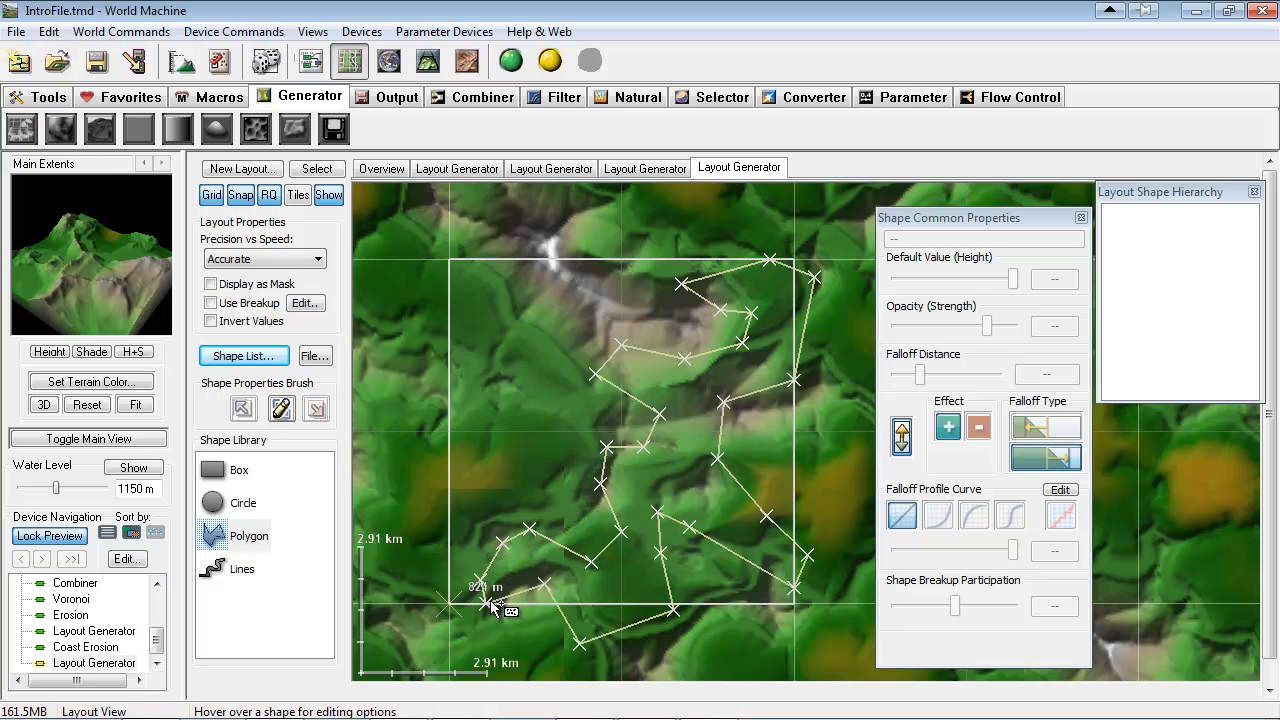
Select the new polygon in the layout shape hierarchy and adjust its falloff distance
{"action": "right_click_drag", "start_coordinate": [568, 545], "coordinate": [547, 513]}
{"action": "left_click", "coordinate": [1149, 215]}
{"action": "left_click_drag", "start_coordinate": [904, 377], "coordinate": [909, 379]}
Return to the device network and connect the new Layout Generator's primary output to the Coast Erosion's mask input
{"action": "left_click", "coordinate": [314, 65]}
{"action": "right_click_drag", "start_coordinate": [867, 545], "coordinate": [907, 549]}
{"action": "left_click_drag", "start_coordinate": [864, 468], "coordinate": [799, 410]}
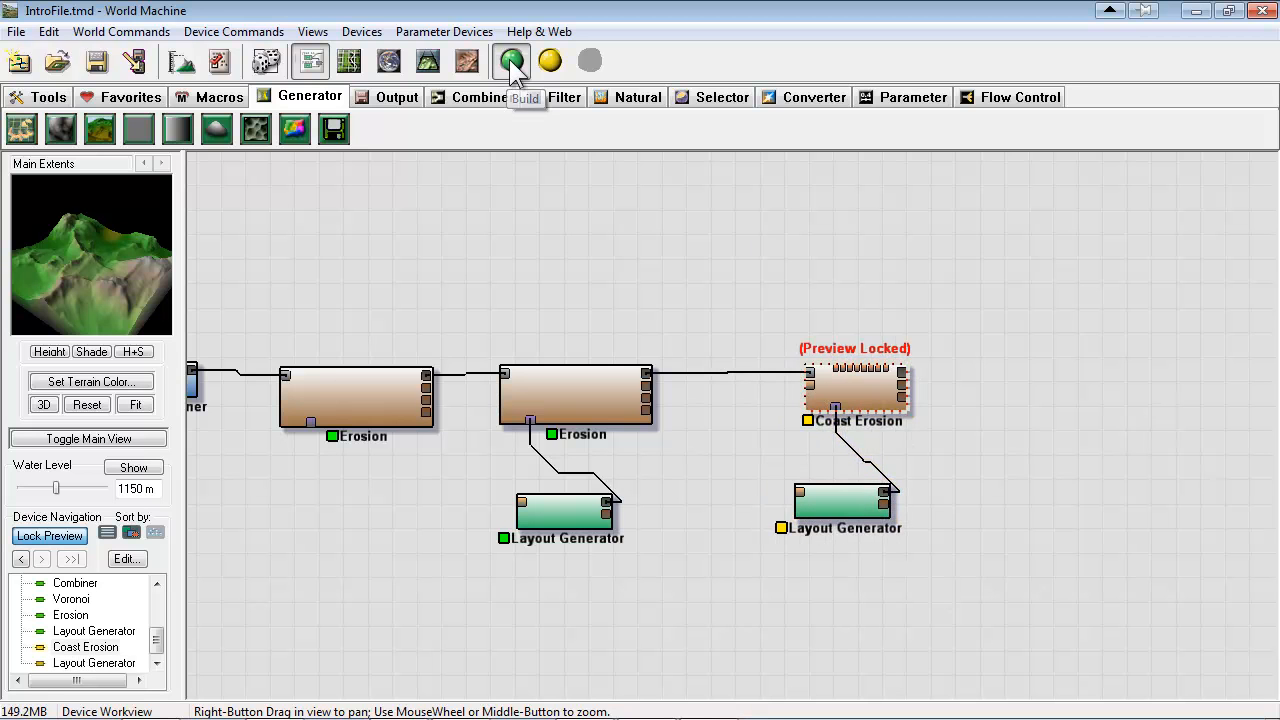
Build the terrain and orbit around the layout-masked coast erosion result in the 3D view
{"action": "left_click", "coordinate": [512, 63]}
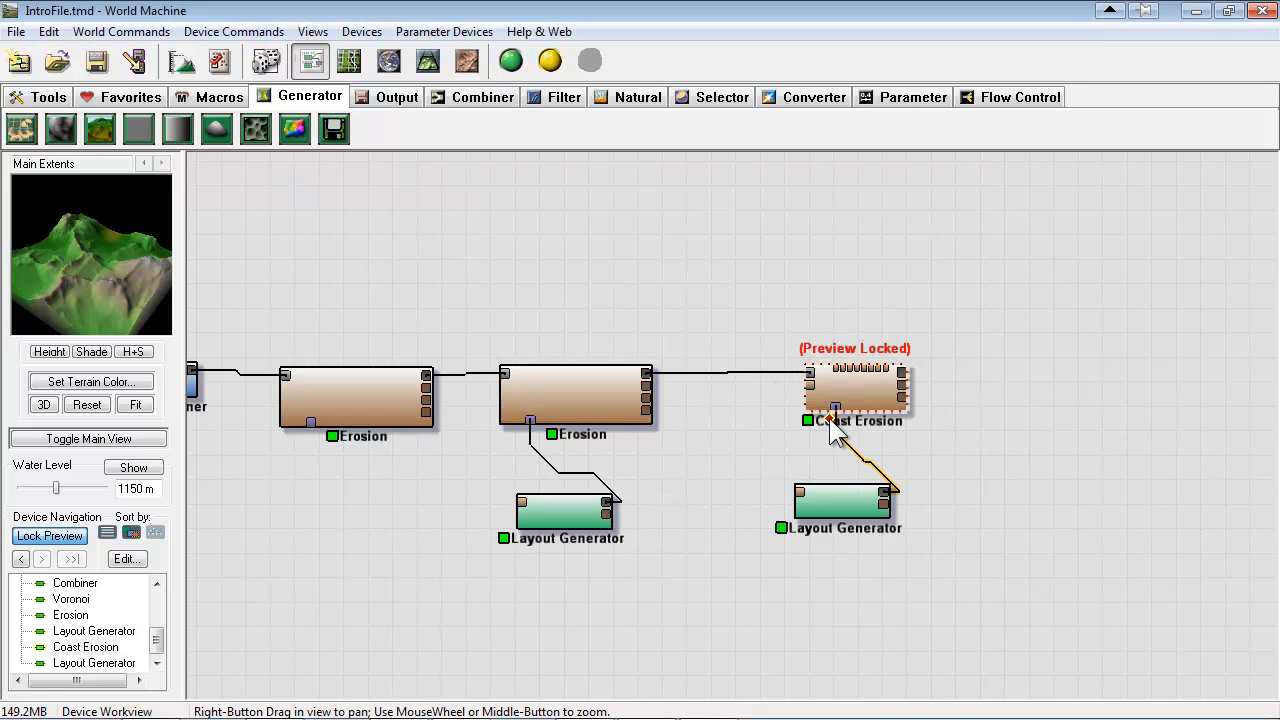
{"action": "left_click", "coordinate": [428, 61]}
{"action": "left_click_drag", "start_coordinate": [721, 470], "coordinate": [738, 550]}
{"action": "left_click_drag", "start_coordinate": [830, 544], "coordinate": [598, 514]}
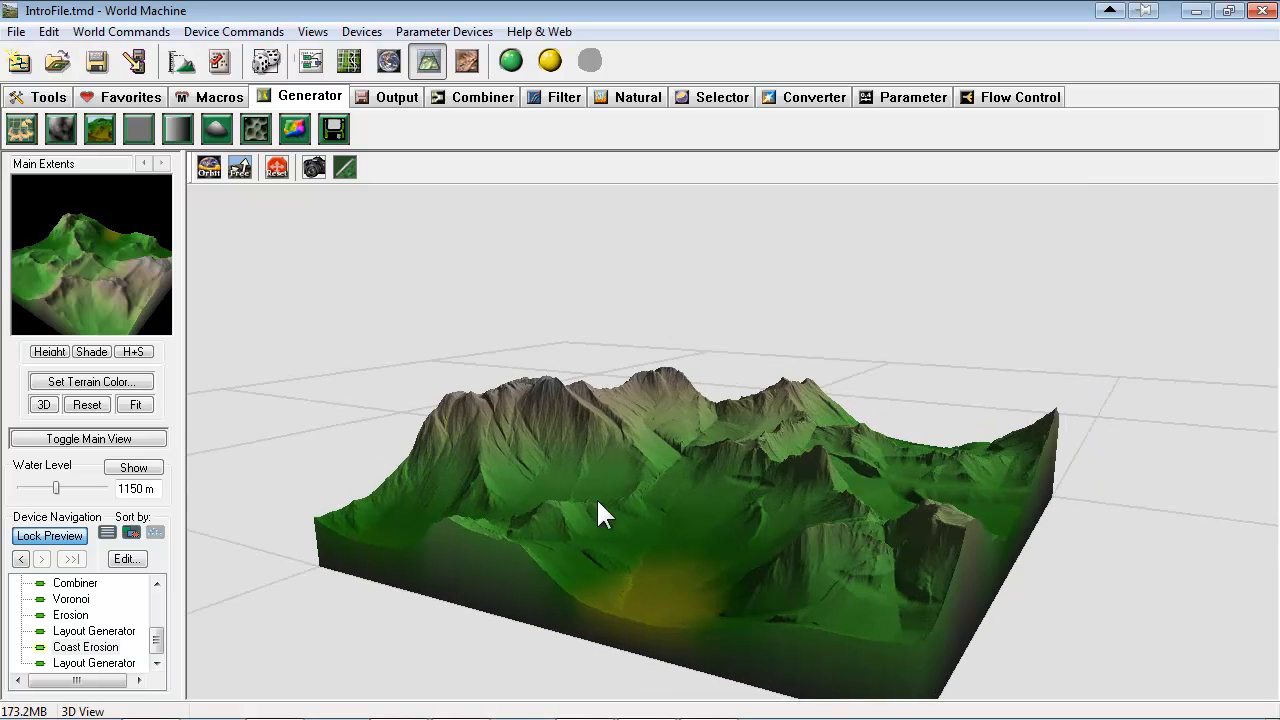